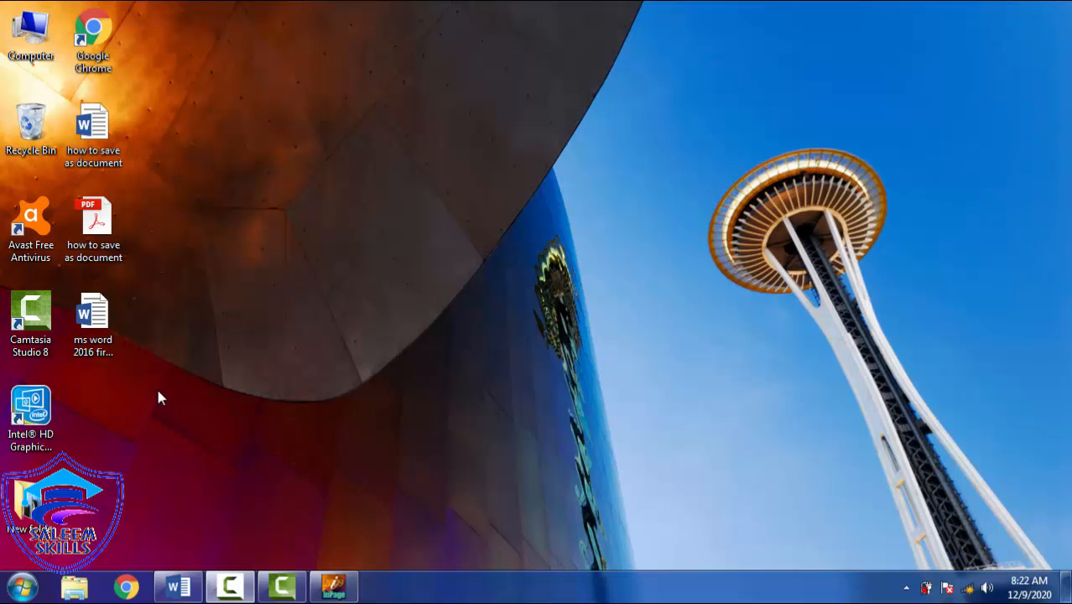
Step: Launch Excel 2016, dismiss the Office activation notice, and create a blank workbook
{"action": "left_click", "coordinate": [23, 587]}
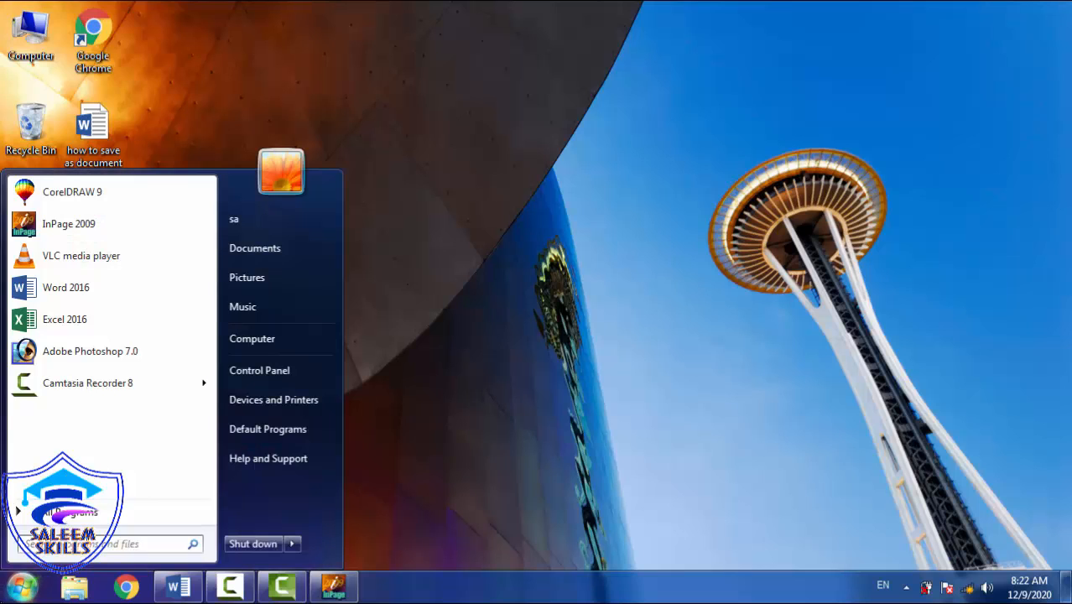
{"action": "left_click", "coordinate": [55, 322]}
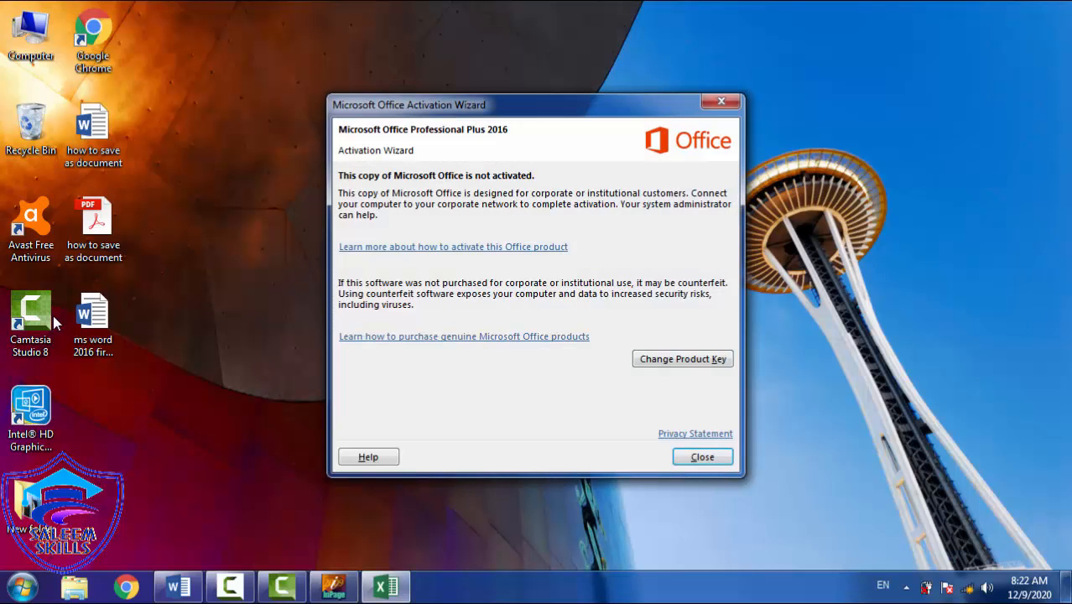
{"action": "left_click", "coordinate": [700, 455]}
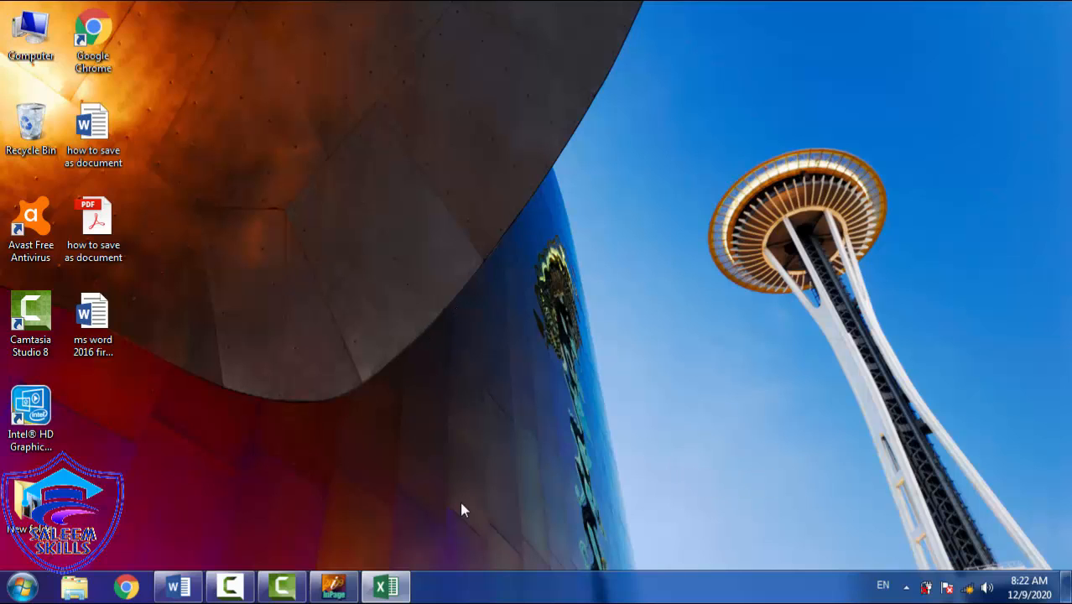
{"action": "mouse_move", "coordinate": [401, 595]}
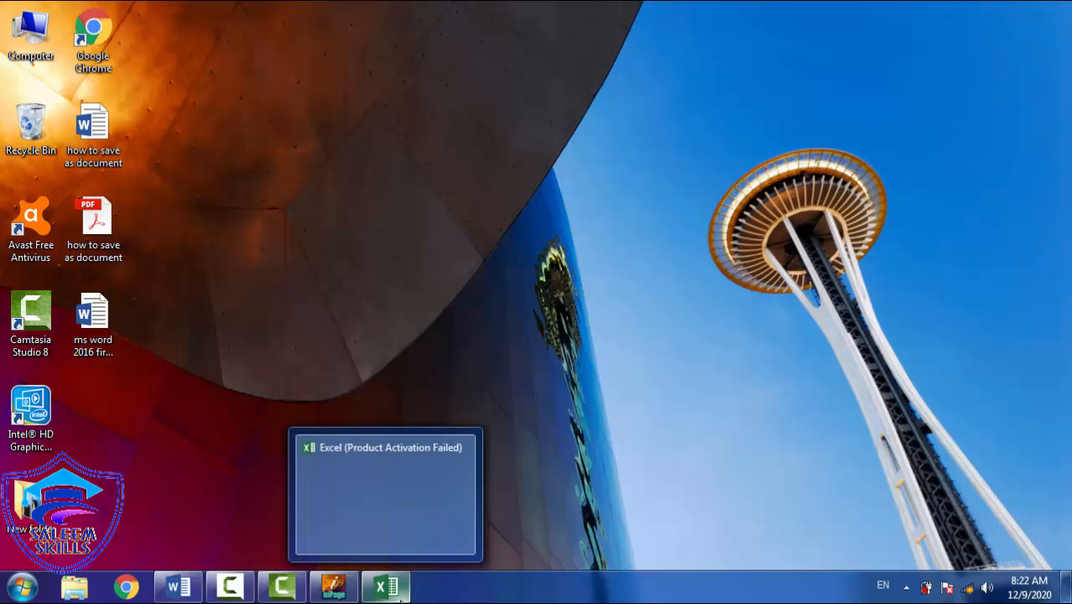
{"action": "left_click", "coordinate": [394, 494]}
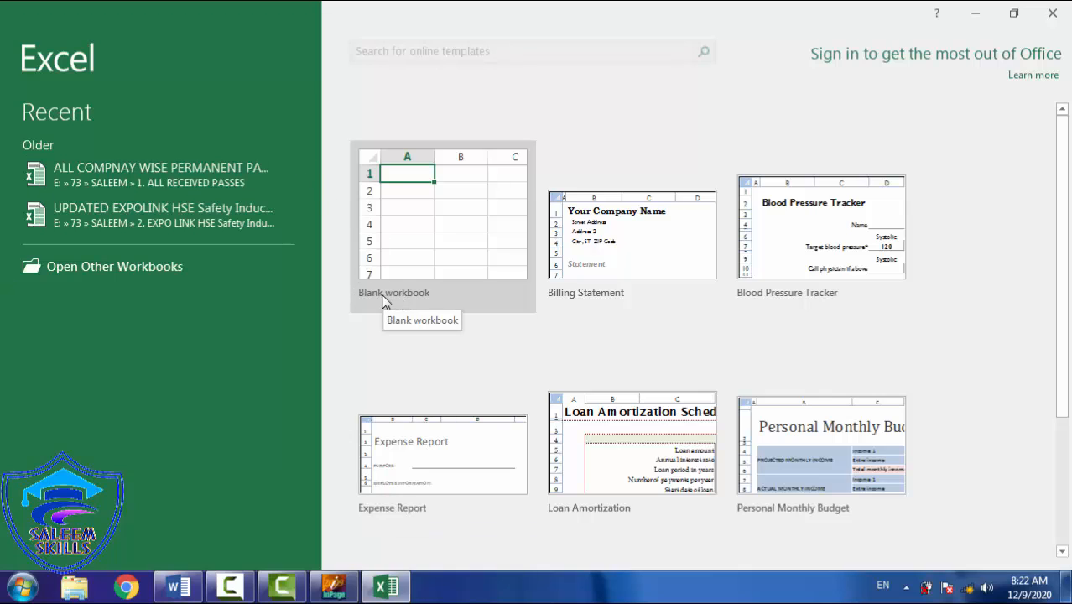
{"action": "left_click", "coordinate": [425, 226]}
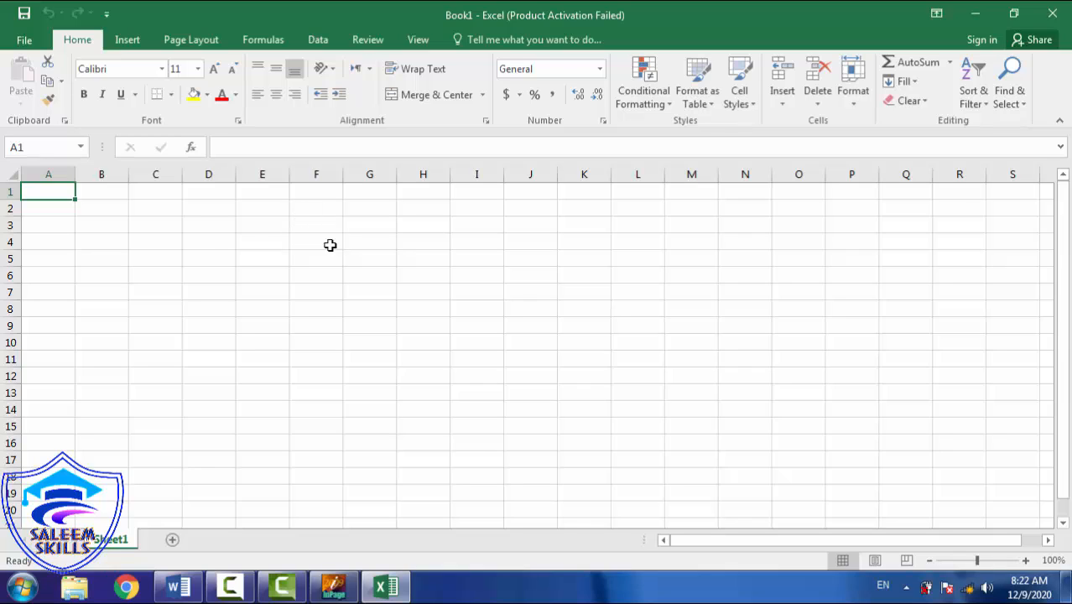
Step: Select a large block of cells from A1 across to column AY, and return to cell A1
{"action": "left_click", "coordinate": [156, 248]}
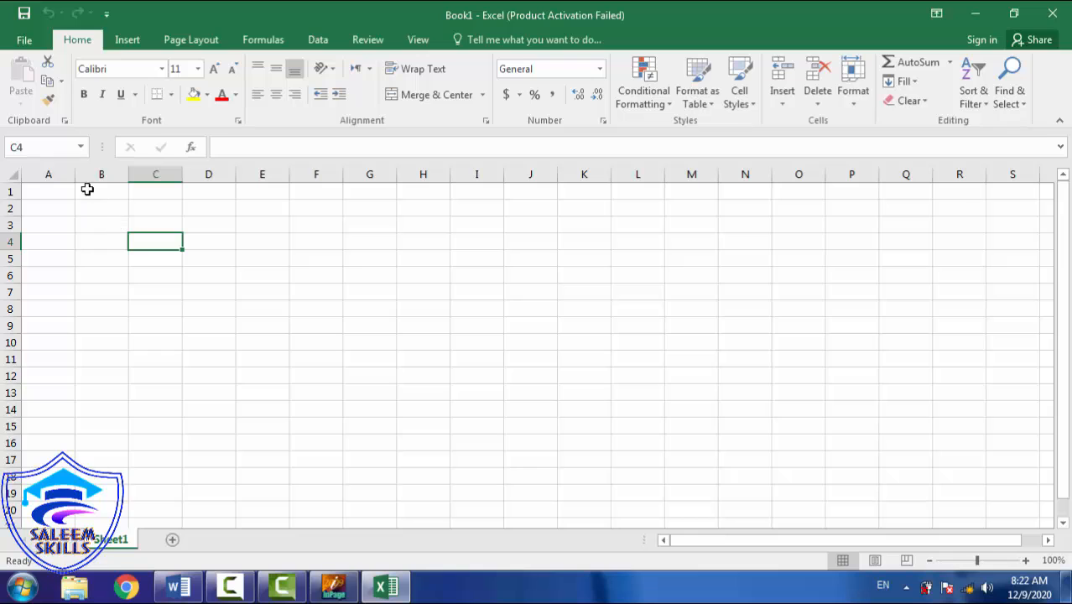
{"action": "left_click_drag", "start_coordinate": [35, 191], "coordinate": [866, 527]}
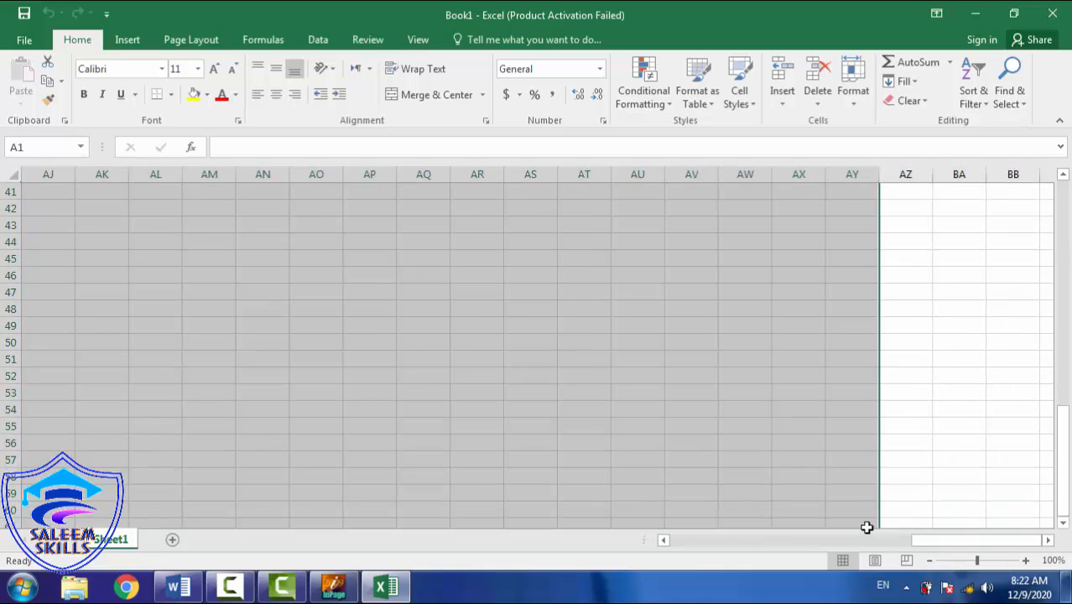
{"action": "key", "text": "ctrl+Home"}
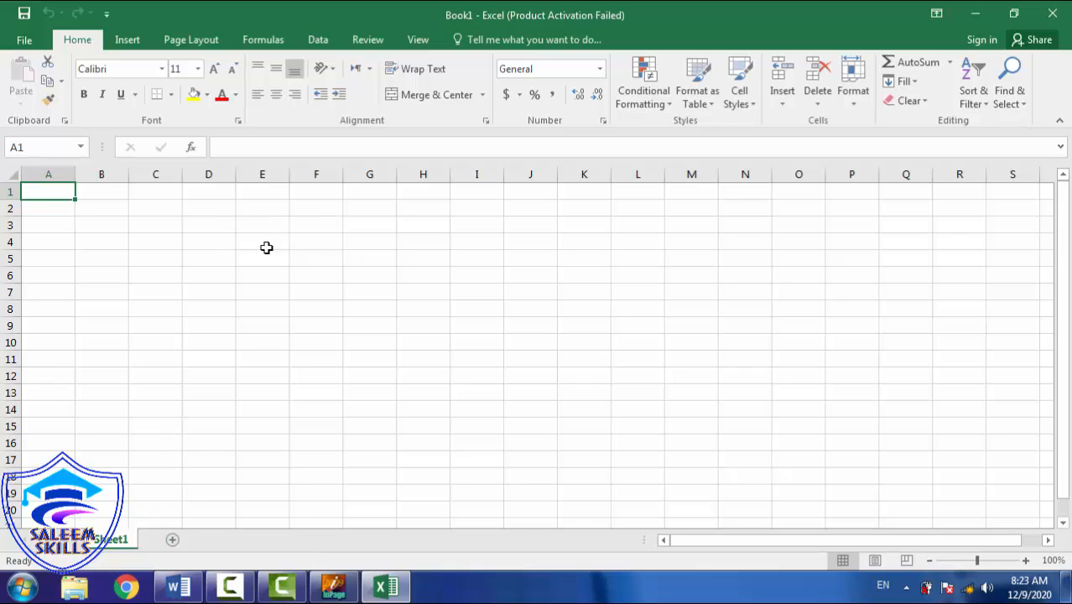
Step: Highlight columns A, B and G in turn, enter COLUMN in cell G3, and select column G again
{"action": "left_click", "coordinate": [44, 174]}
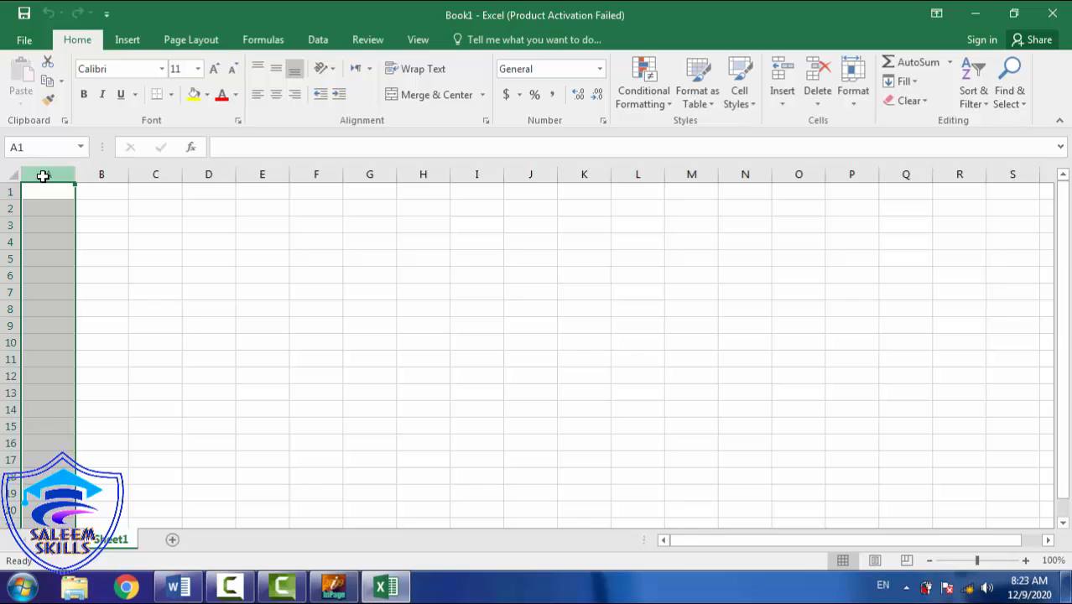
{"action": "left_click_drag", "start_coordinate": [44, 176], "coordinate": [101, 173]}
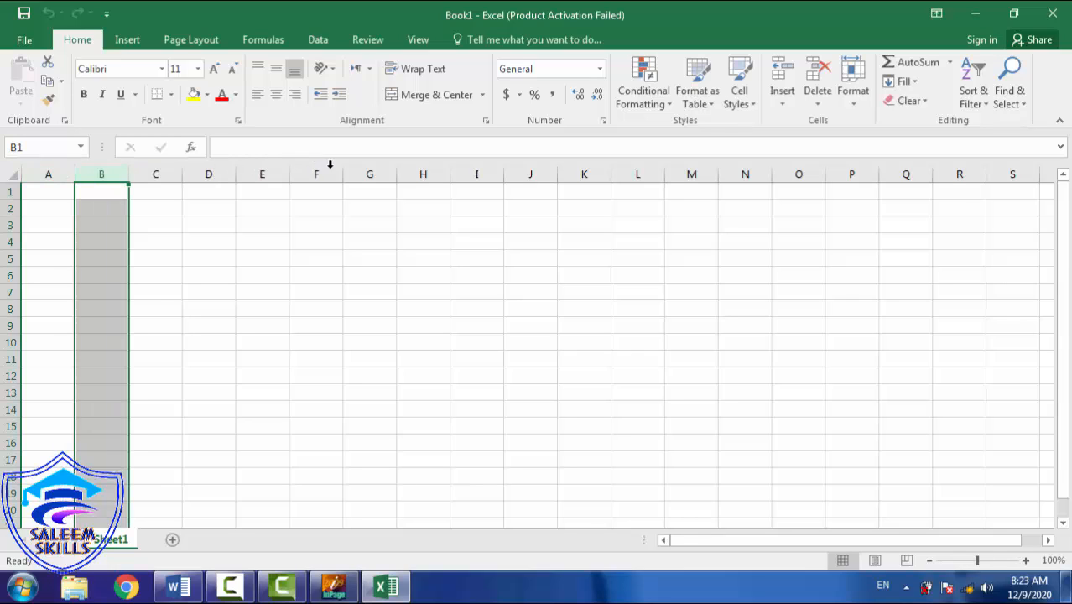
{"action": "left_click", "coordinate": [370, 174]}
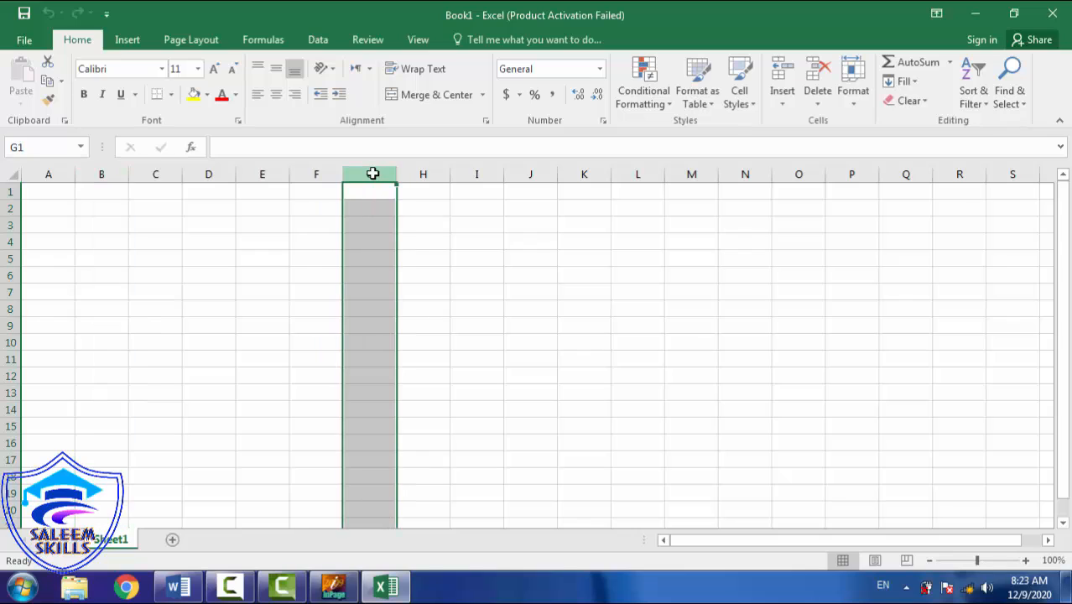
{"action": "left_click", "coordinate": [370, 221]}
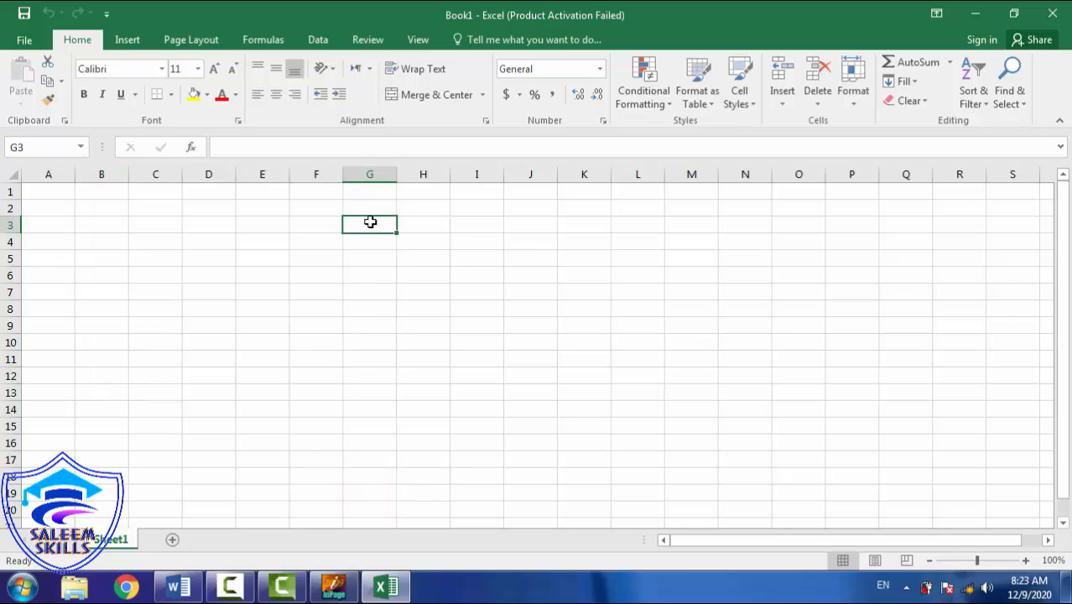
{"action": "type", "text": "COLUMN"}
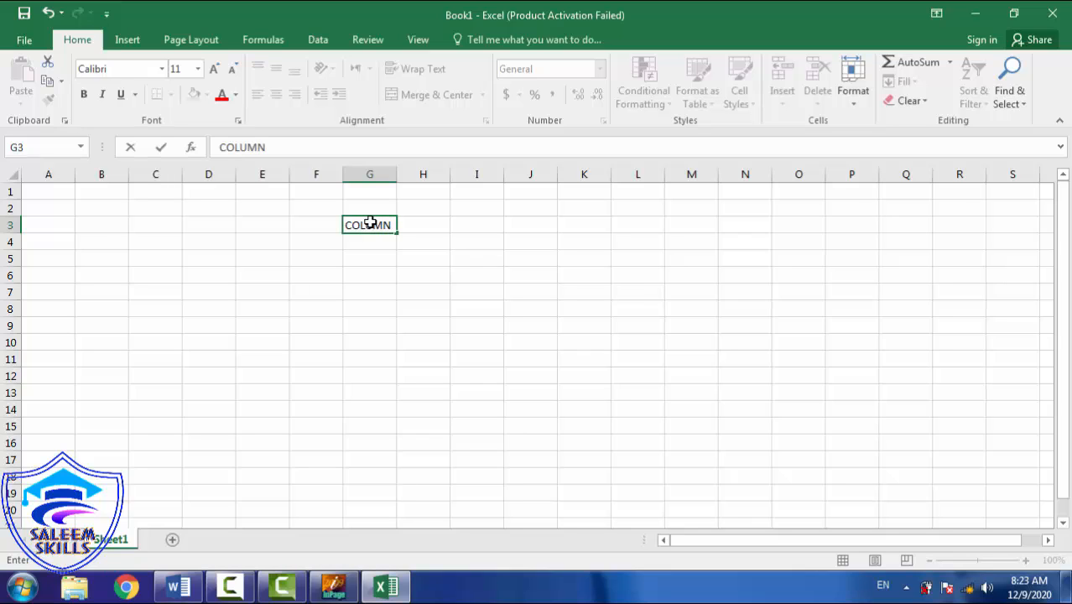
{"action": "key", "text": "Return"}
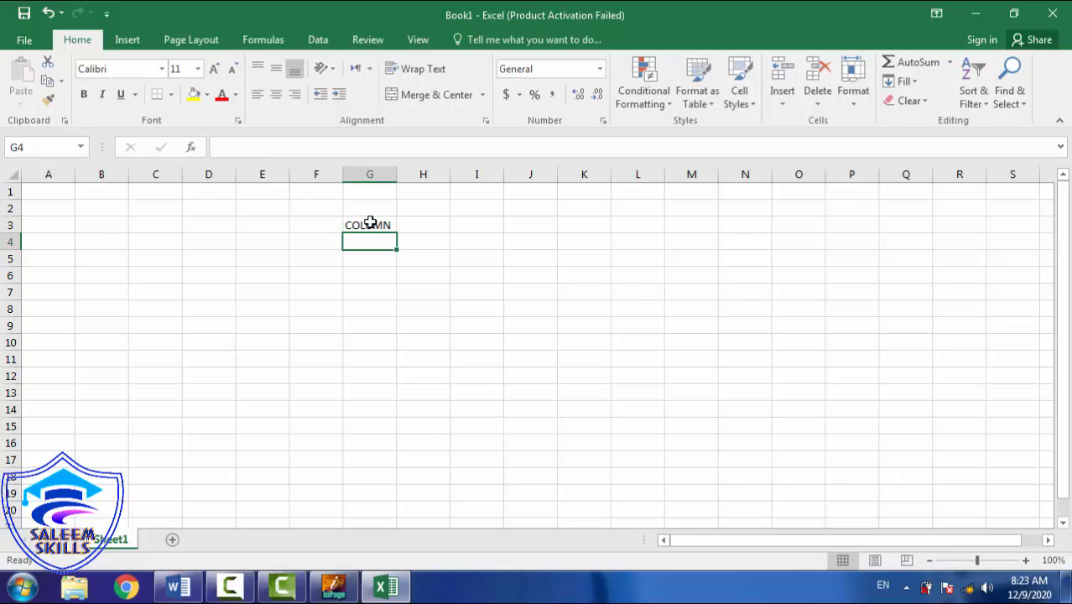
{"action": "left_click", "coordinate": [372, 177]}
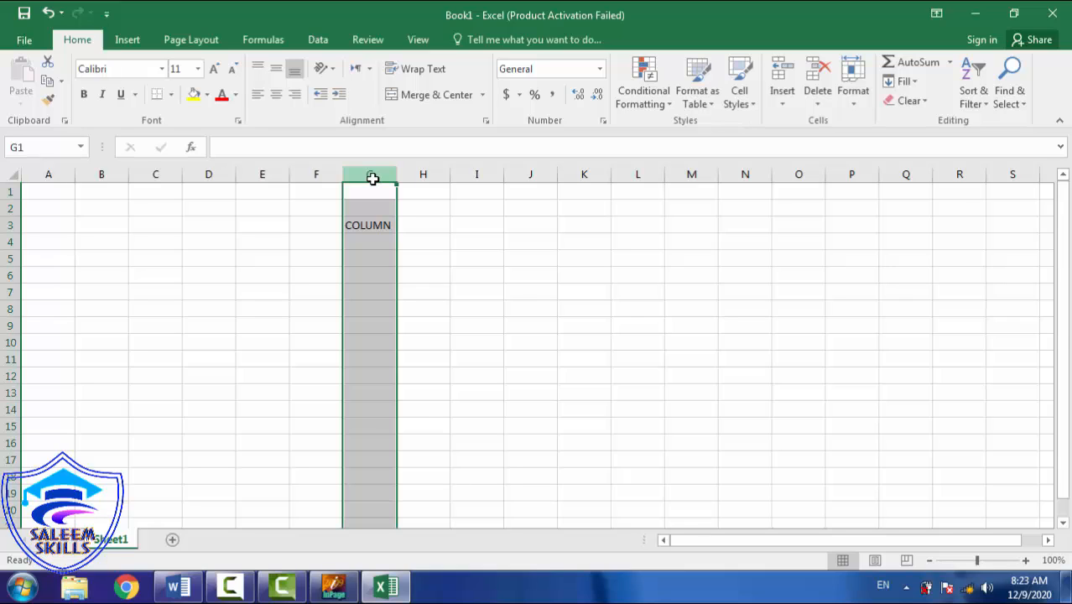
Step: Highlight rows 5 and 6 in turn, enter ROW in cell D6, and select row 6 again
{"action": "left_click", "coordinate": [9, 259]}
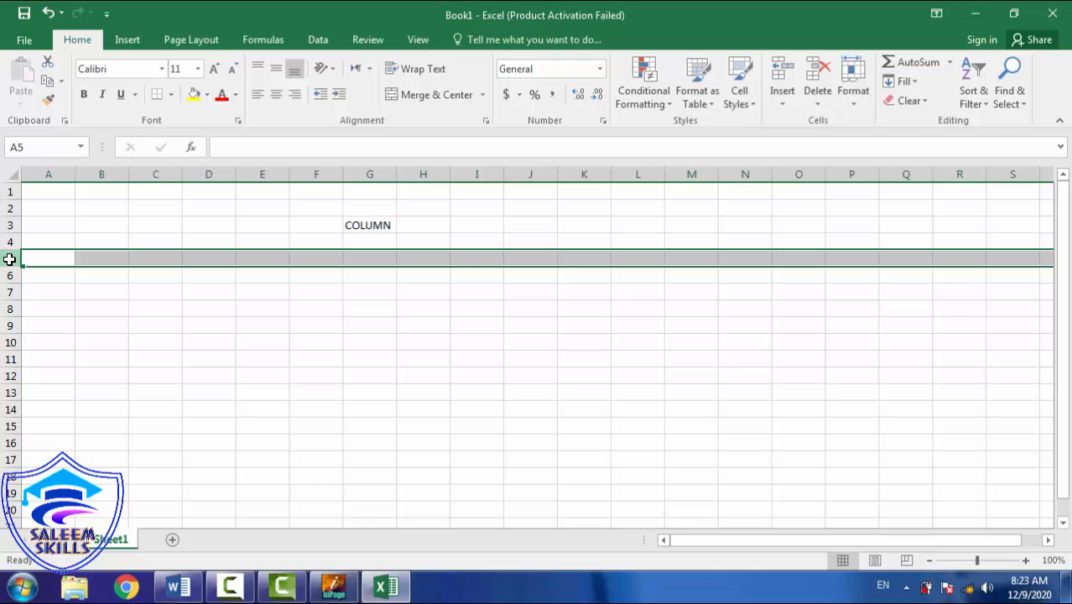
{"action": "left_click", "coordinate": [9, 276]}
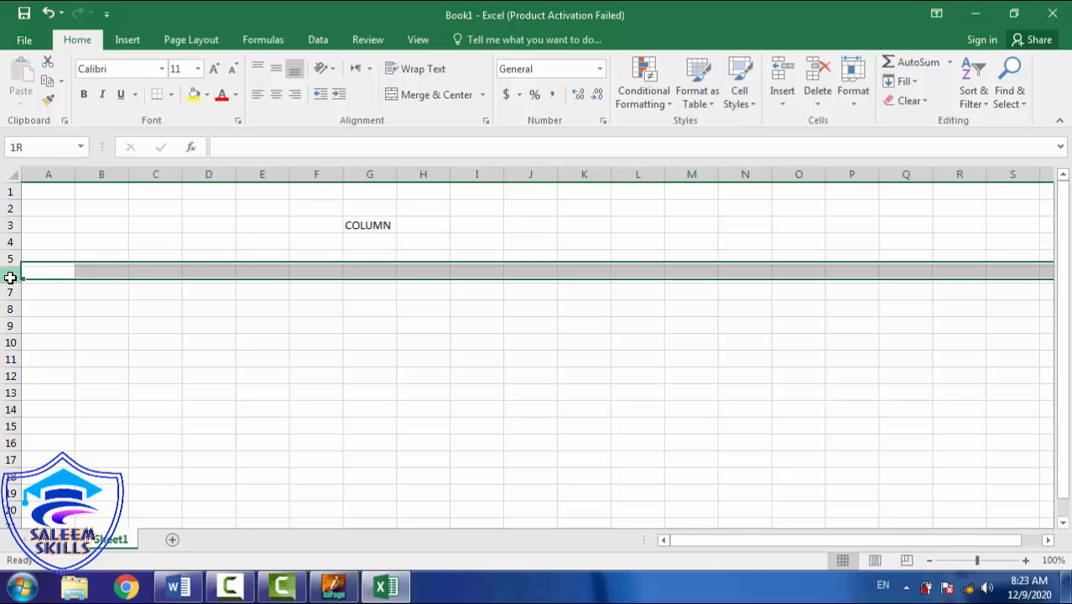
{"action": "left_click", "coordinate": [189, 277]}
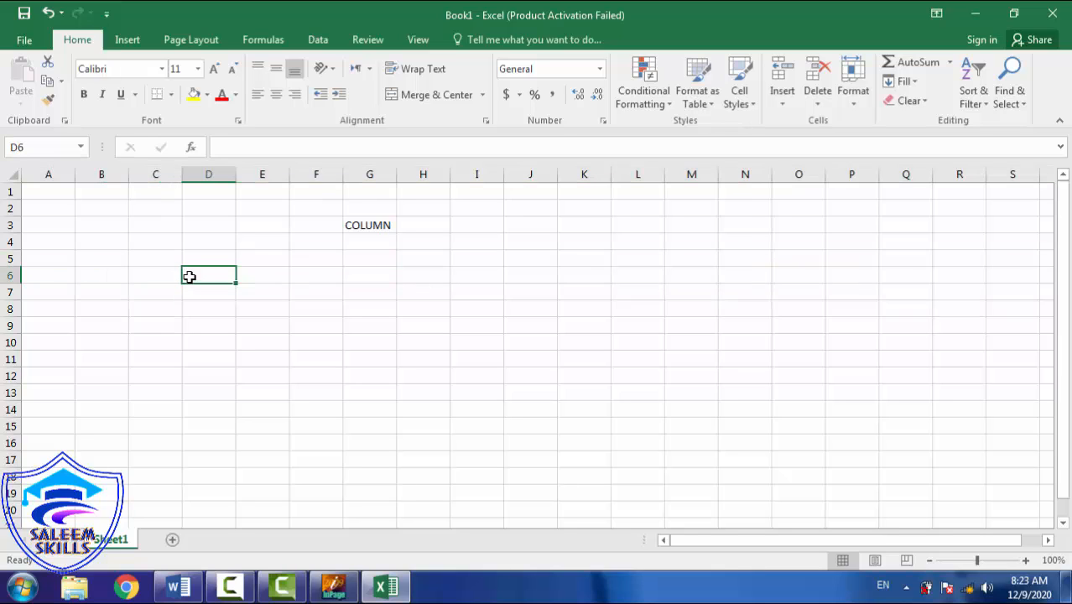
{"action": "type", "text": "ROW"}
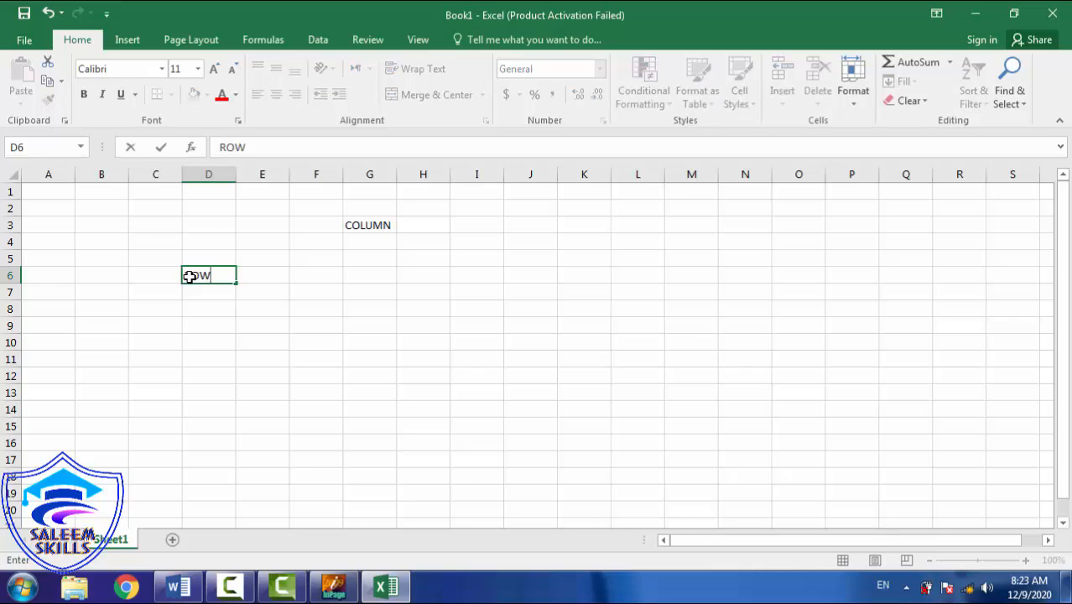
{"action": "key", "text": "Return"}
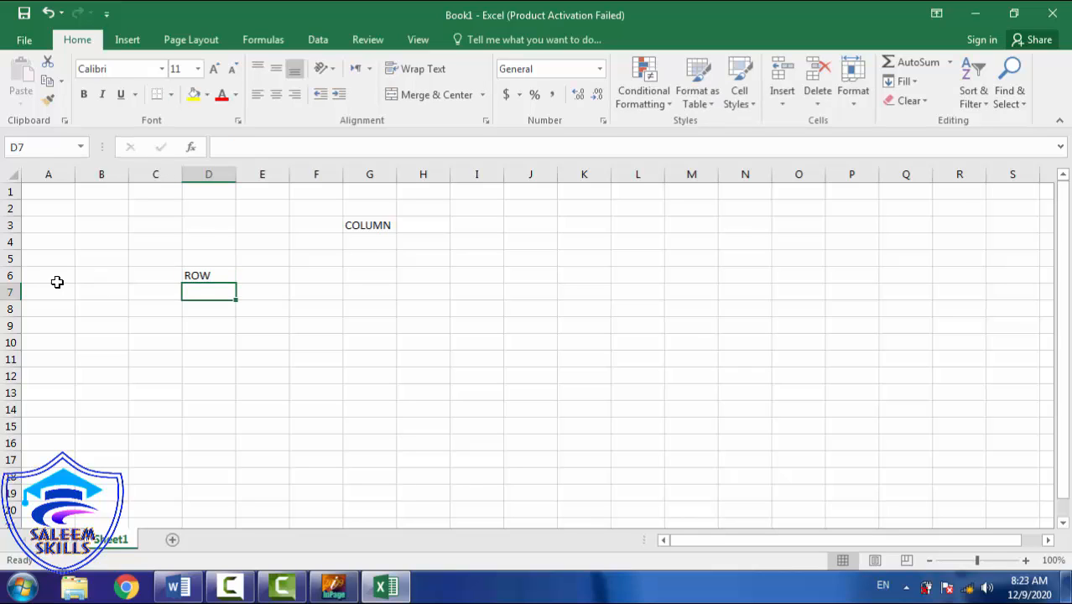
{"action": "left_click", "coordinate": [10, 275]}
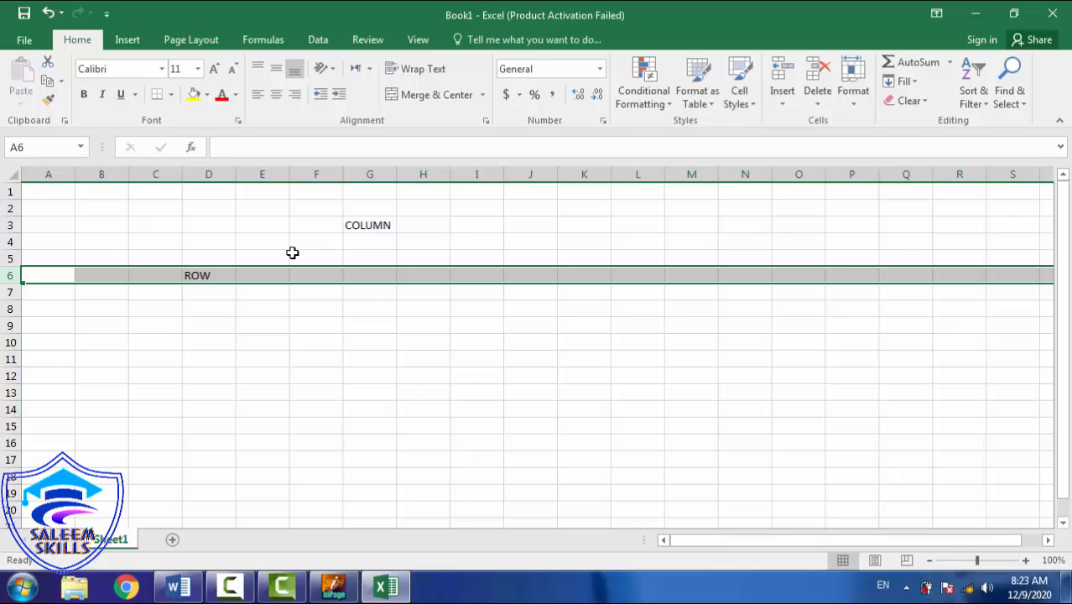
Step: Enter CELL in cell F7
{"action": "left_click", "coordinate": [324, 298]}
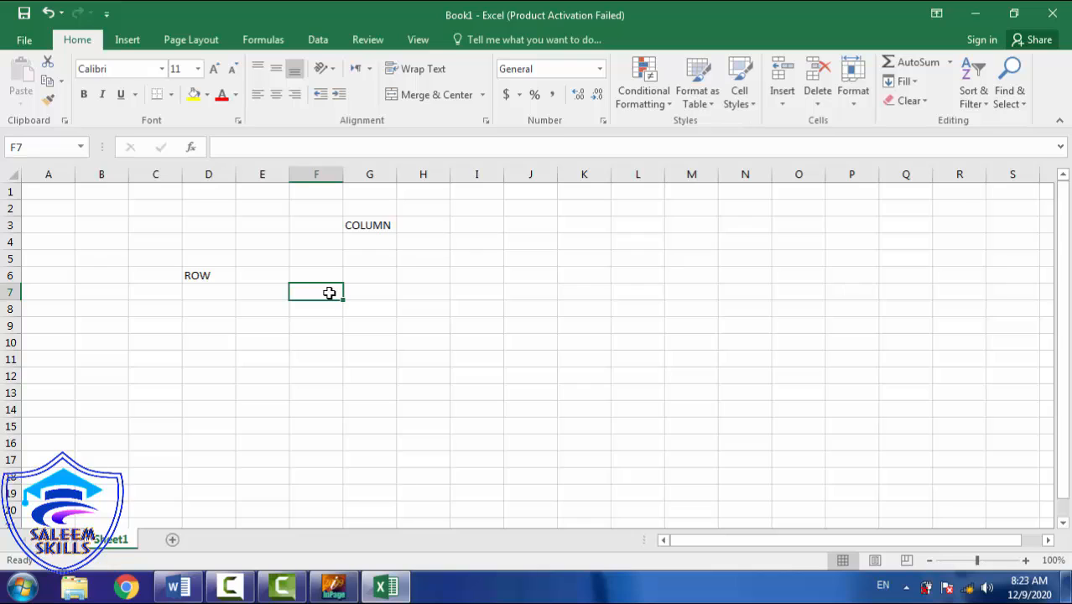
{"action": "type", "text": "CELL"}
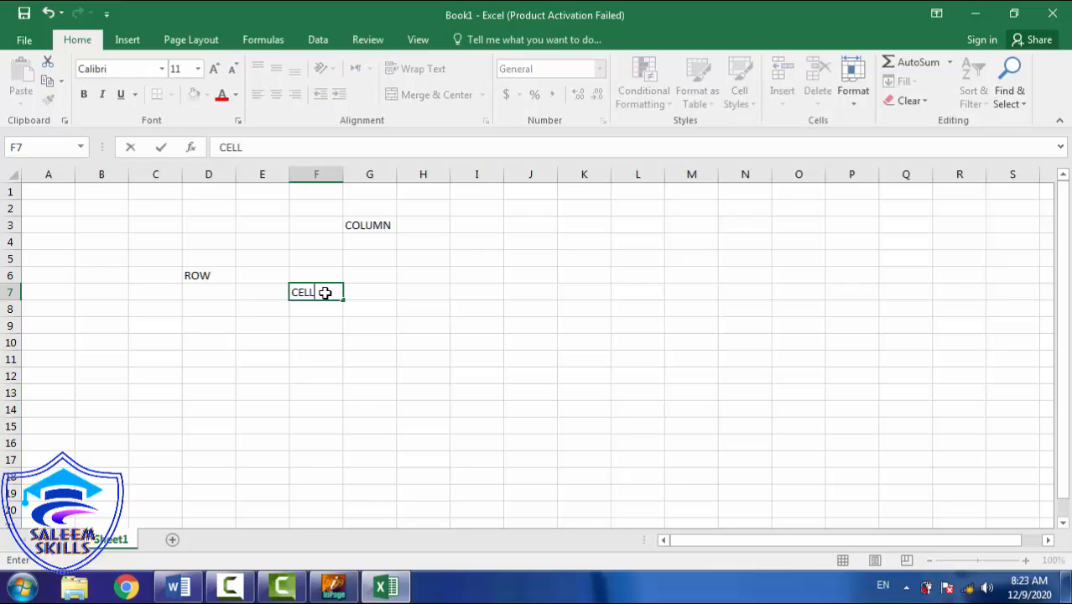
{"action": "key", "text": "Return"}
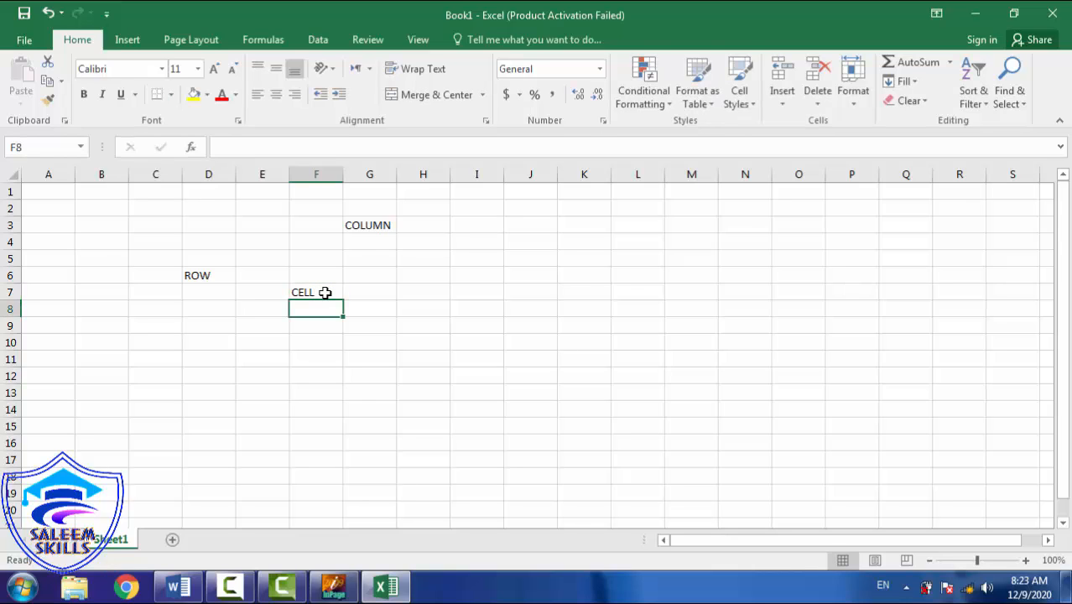
Step: Move the active cell through G8 to C10, and alternate between C10 and D10 to show individual cells
{"action": "key", "text": "Up"}
{"action": "key", "text": "Right"}
{"action": "key", "text": "Down"}
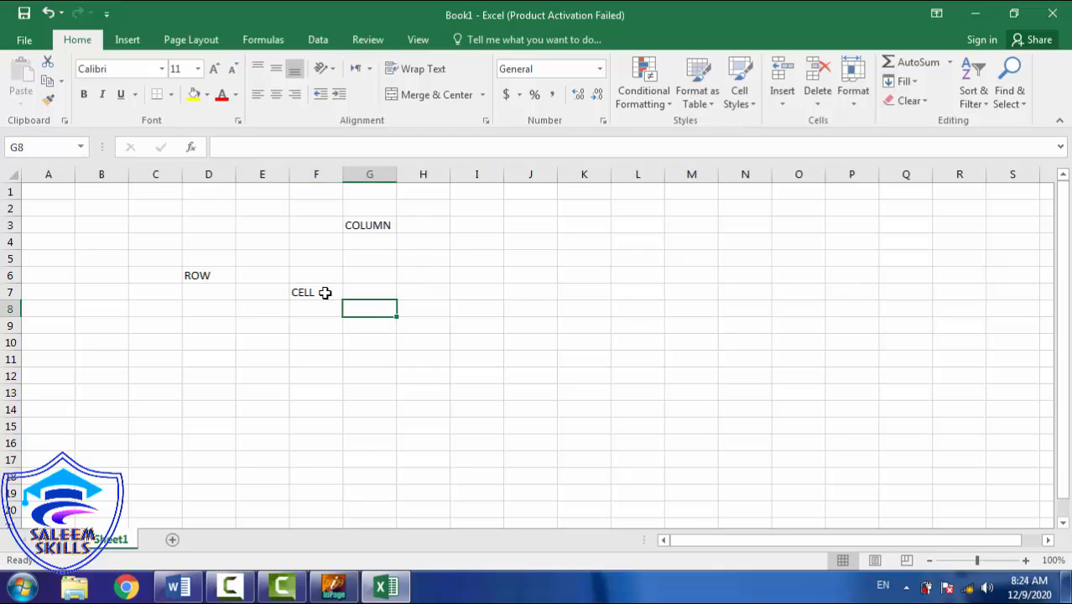
{"action": "key", "text": "Down"}
{"action": "key", "text": "Down"}
{"action": "key", "text": "Left"}
{"action": "key", "text": "Left"}
{"action": "key", "text": "Left"}
{"action": "key", "text": "Left"}
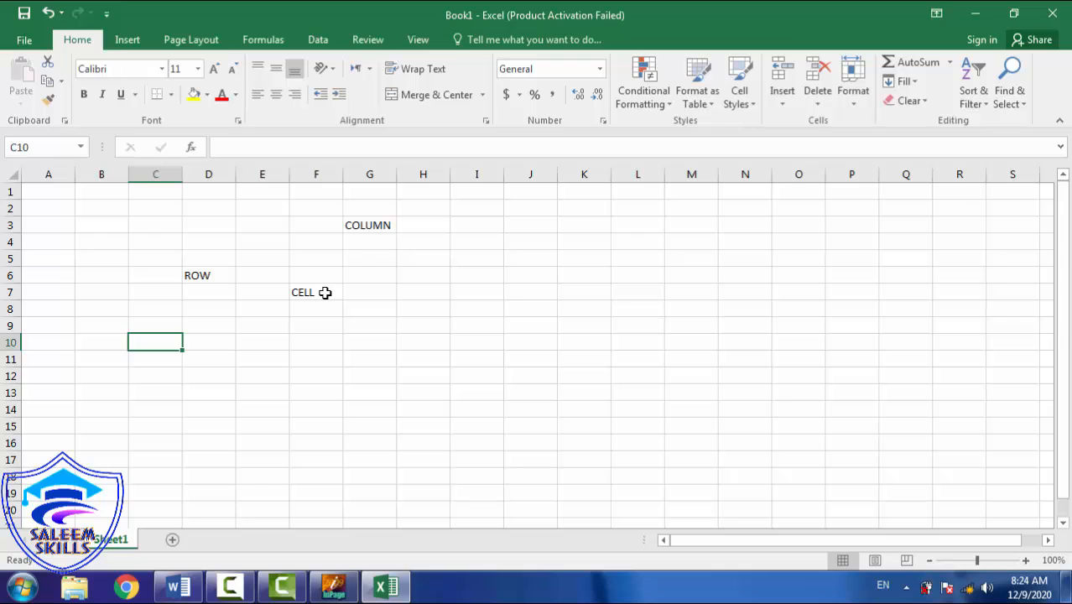
{"action": "key", "text": "Right"}
{"action": "key", "text": "Left"}
{"action": "key", "text": "Right"}
{"action": "key", "text": "Left"}
{"action": "key", "text": "Right"}
{"action": "key", "text": "Left"}
{"action": "key", "text": "Right"}
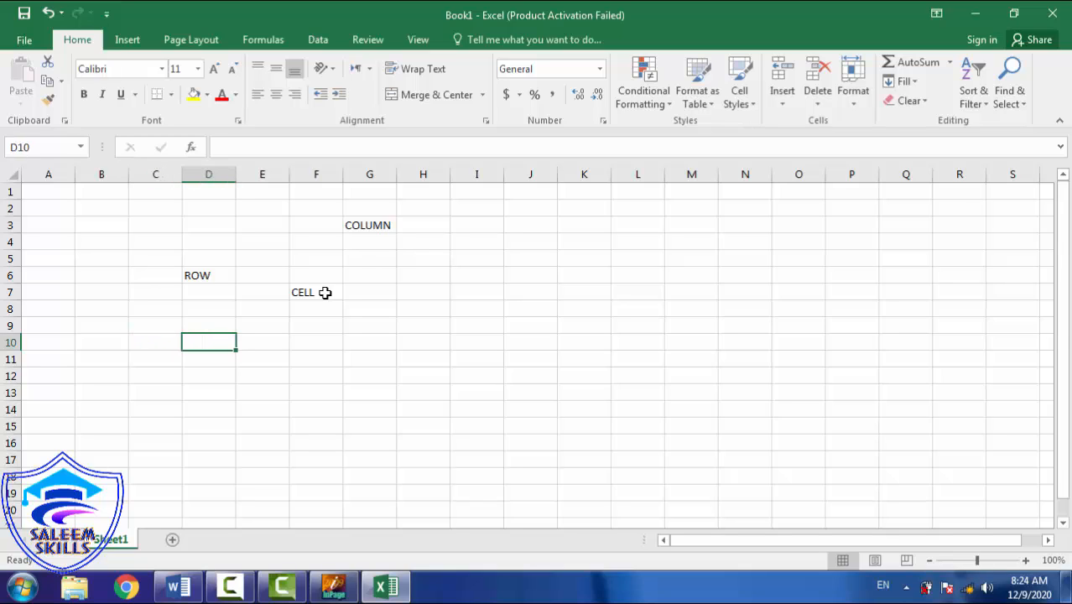
{"action": "key", "text": "Left"}
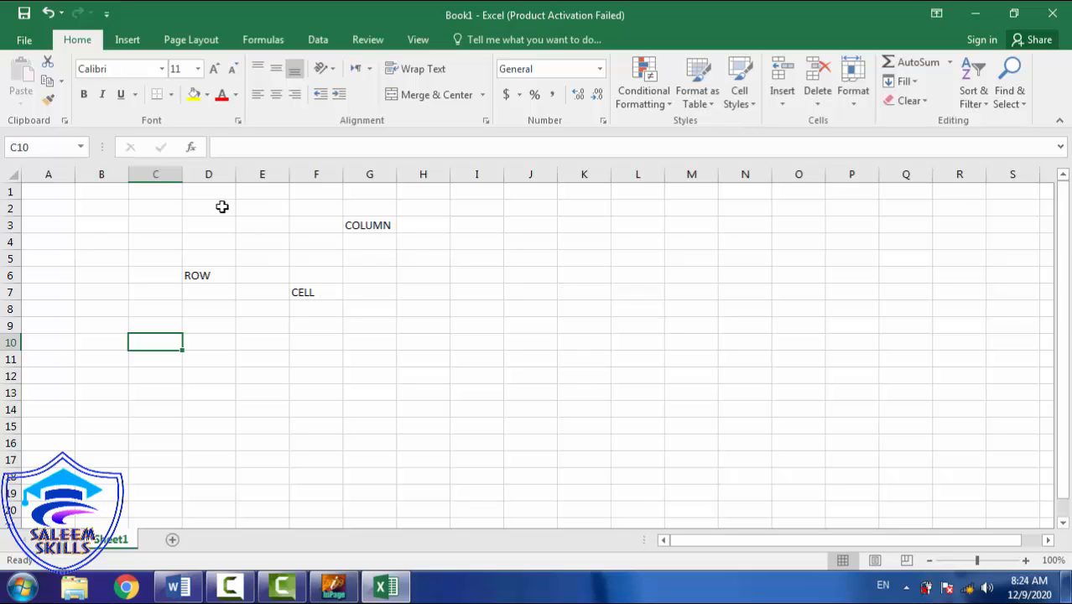
Step: Examine how column and row headings form cell references by selecting column C, row 6, cell A1, row 1 and cell B1
{"action": "left_click", "coordinate": [163, 173]}
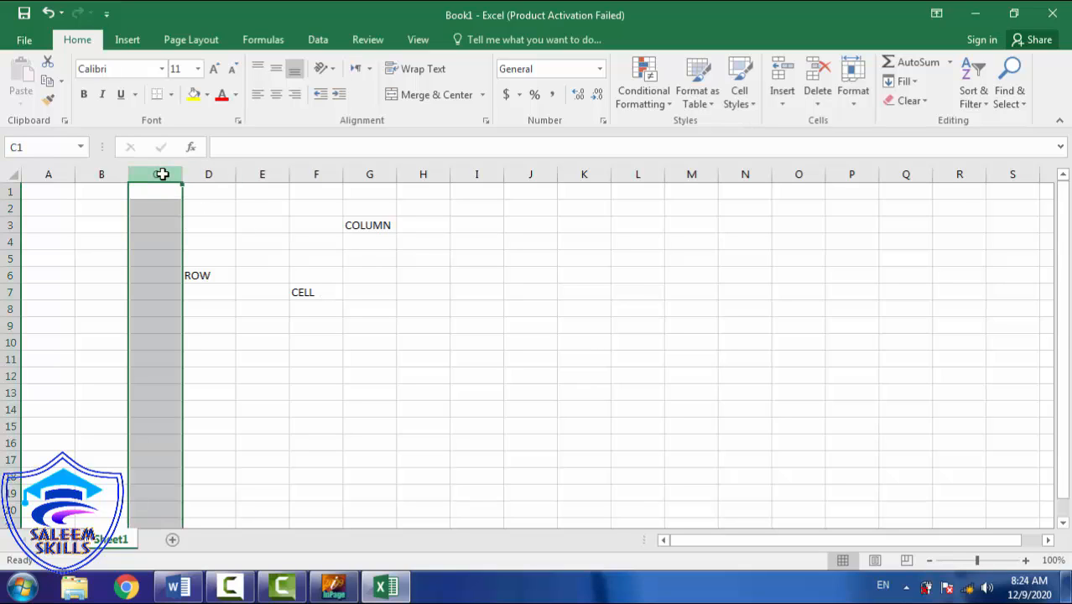
{"action": "left_click", "coordinate": [11, 274]}
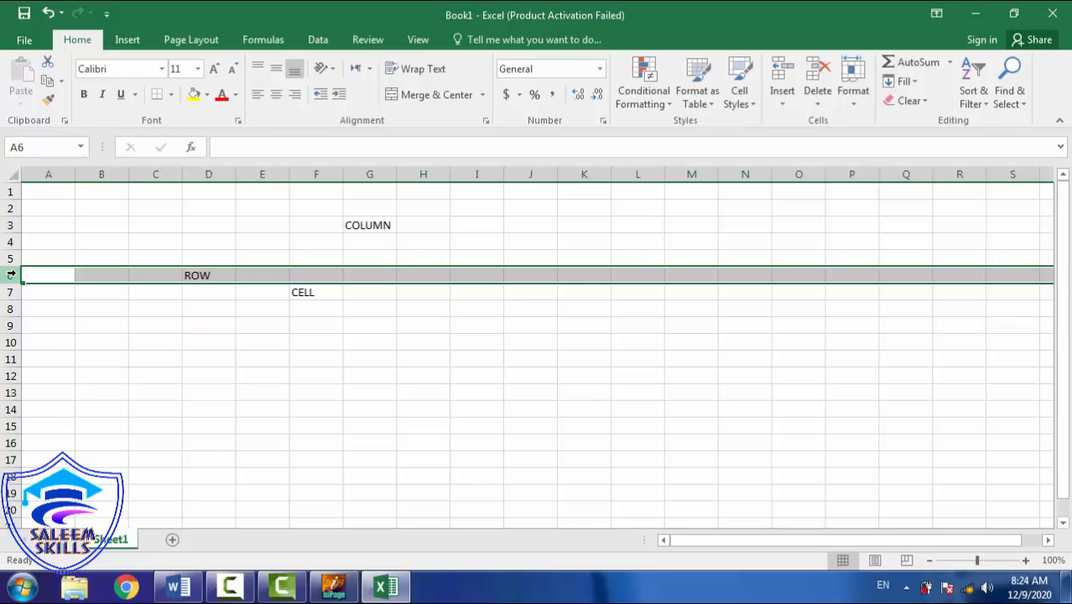
{"action": "left_click", "coordinate": [37, 187]}
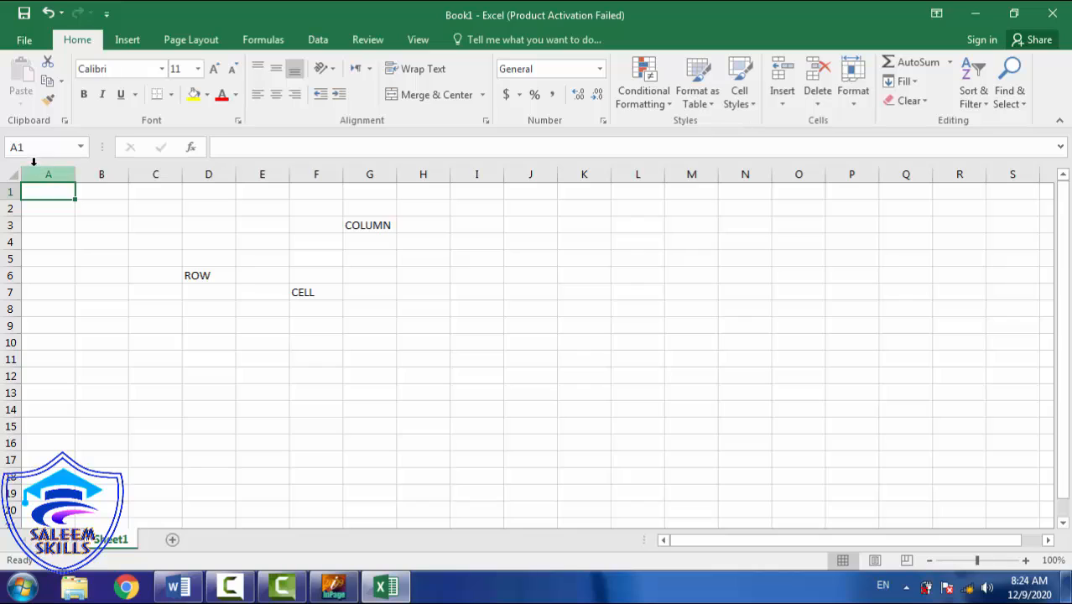
{"action": "left_click", "coordinate": [22, 146]}
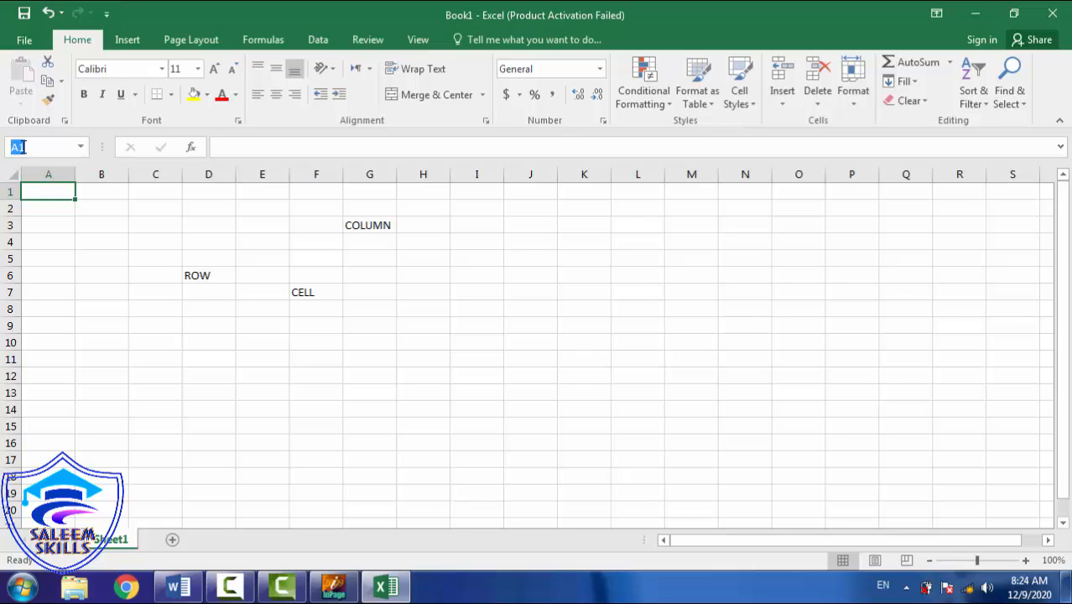
{"action": "left_click", "coordinate": [42, 192]}
{"action": "left_click", "coordinate": [9, 194]}
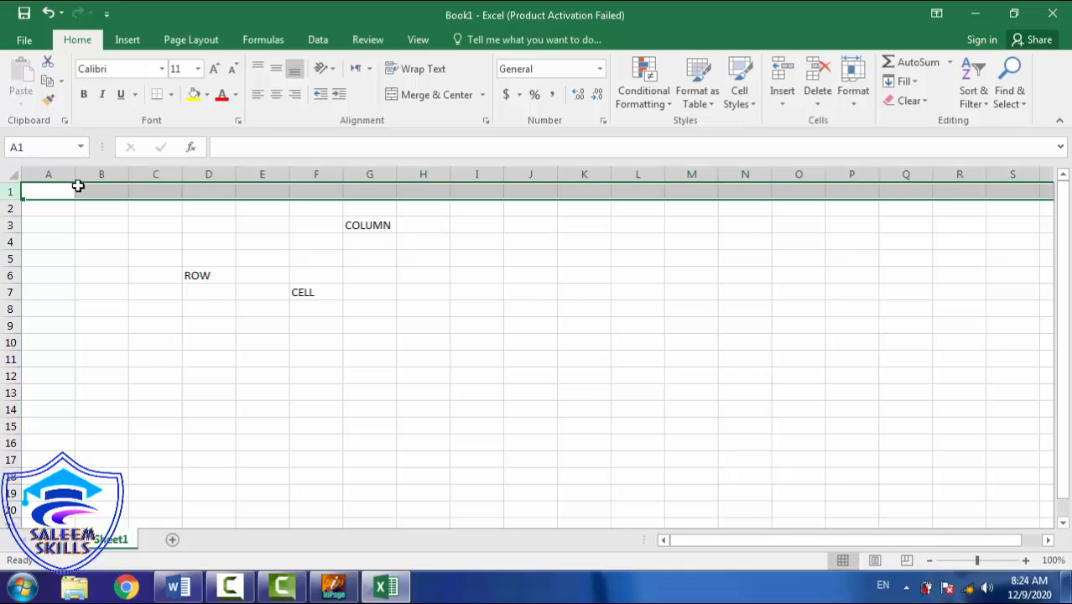
{"action": "left_click", "coordinate": [87, 190]}
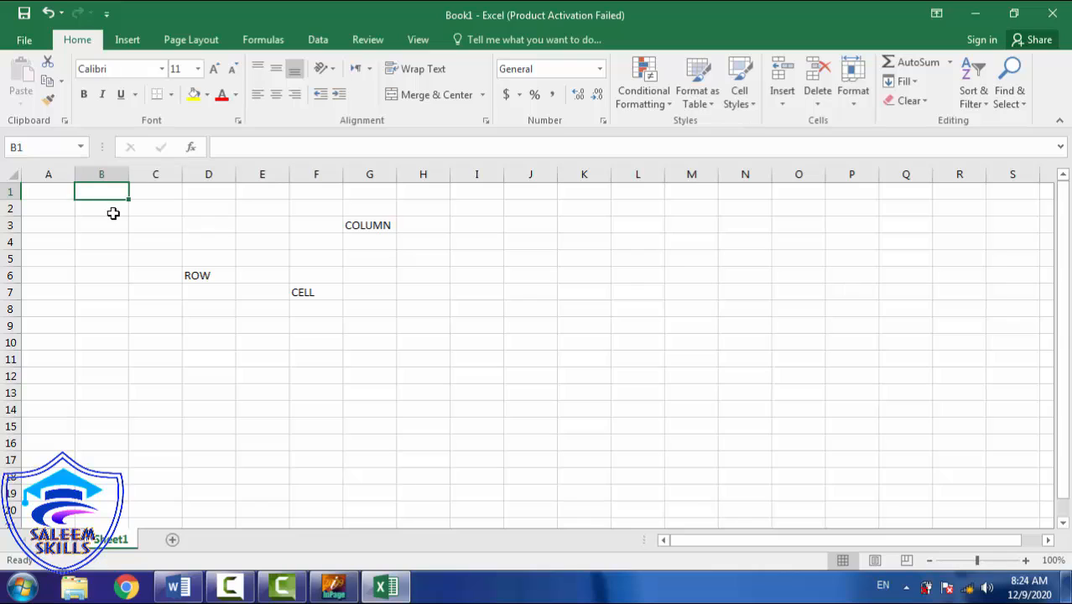
Step: Select cells B2, B3, B10 and A1 in turn to compare their cell references
{"action": "left_click", "coordinate": [109, 212]}
{"action": "left_click", "coordinate": [104, 230]}
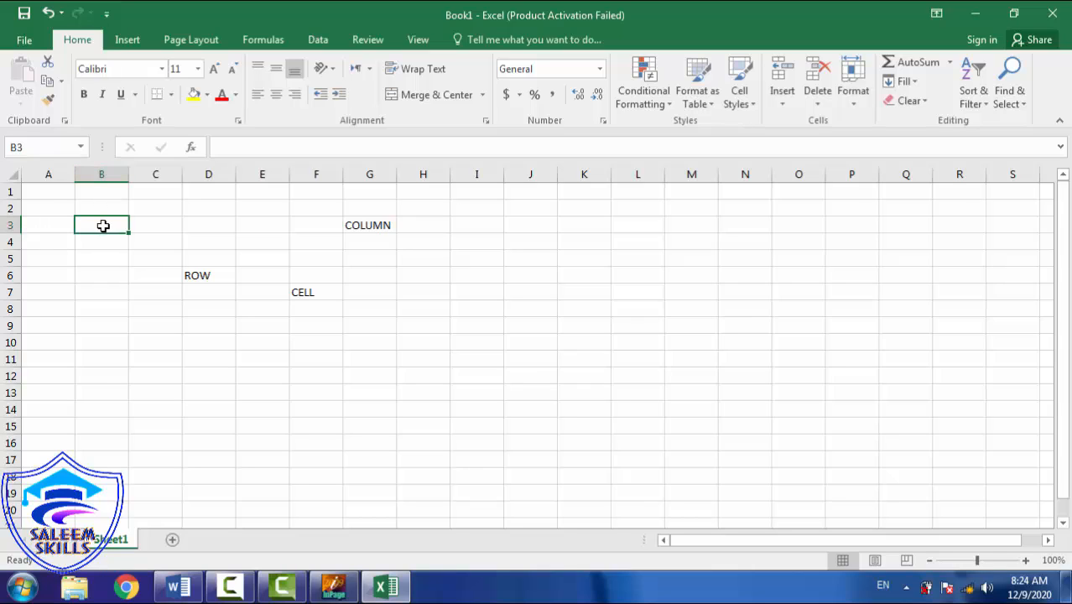
{"action": "left_click", "coordinate": [106, 343]}
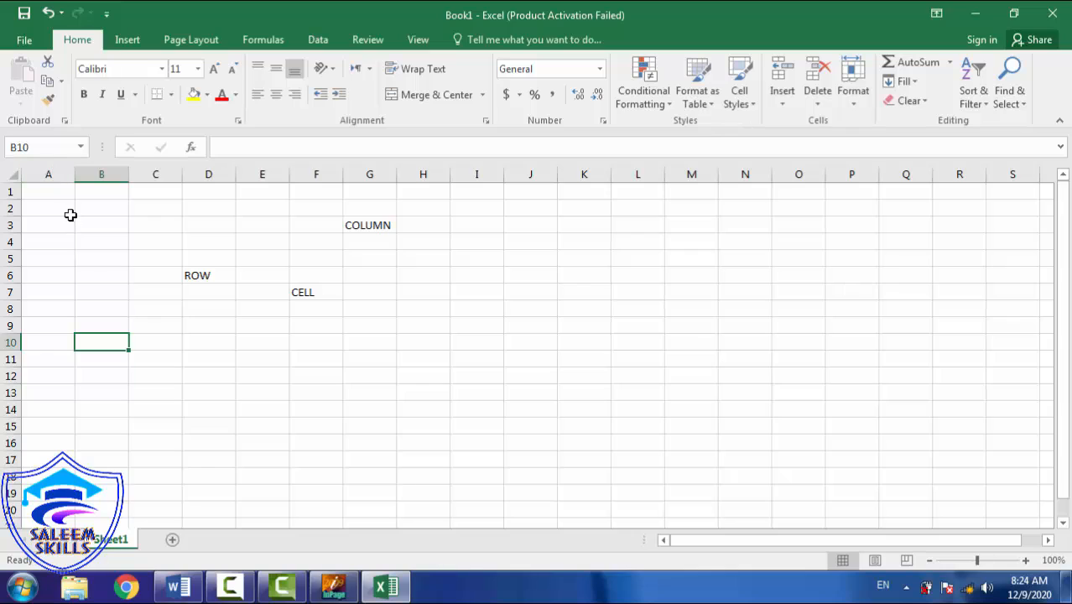
{"action": "left_click", "coordinate": [44, 190]}
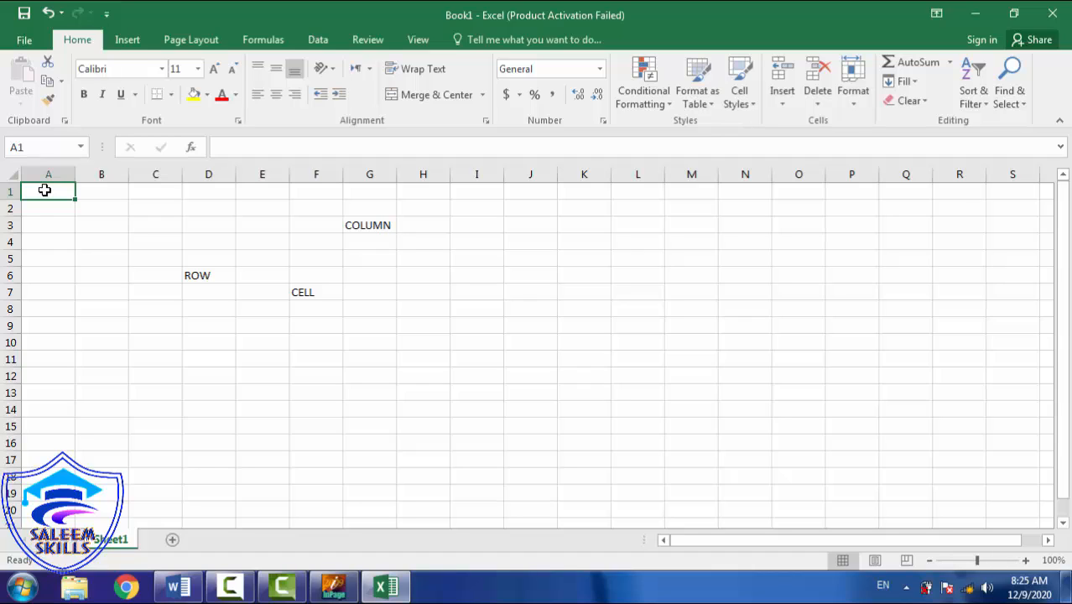
Step: Jump to the last used cell and back to A1, and select all of column A before moving to A2
{"action": "key", "text": "ctrl+End"}
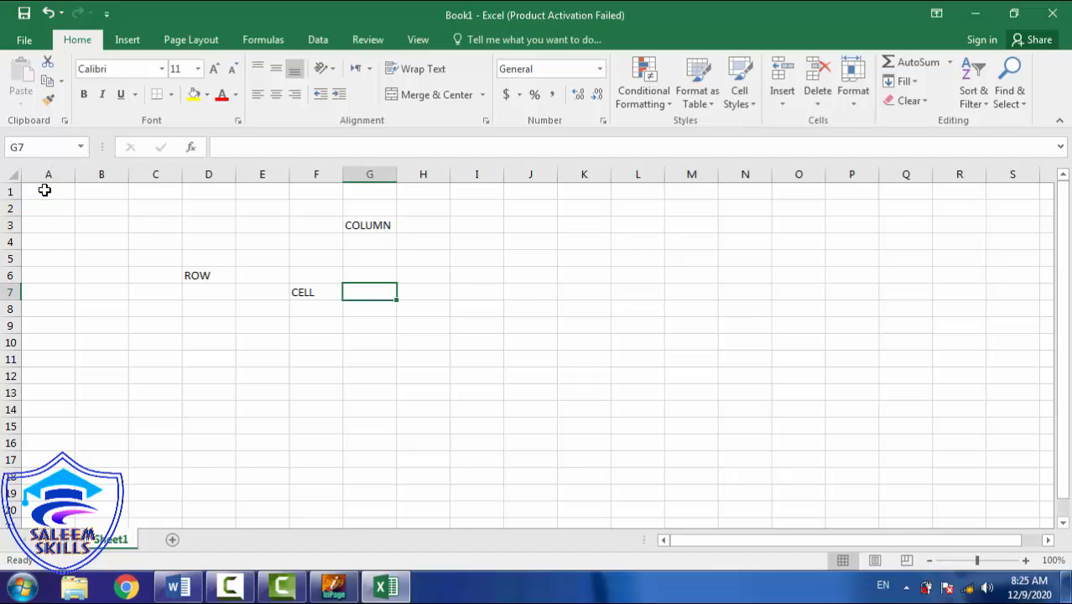
{"action": "key", "text": "ctrl+Home"}
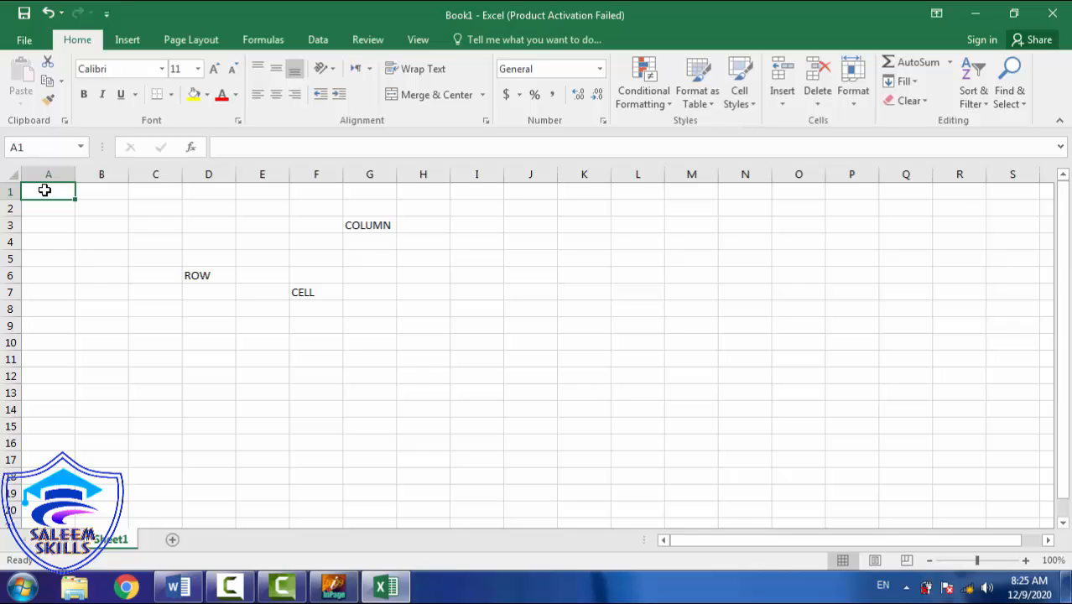
{"action": "key", "text": "ctrl+space"}
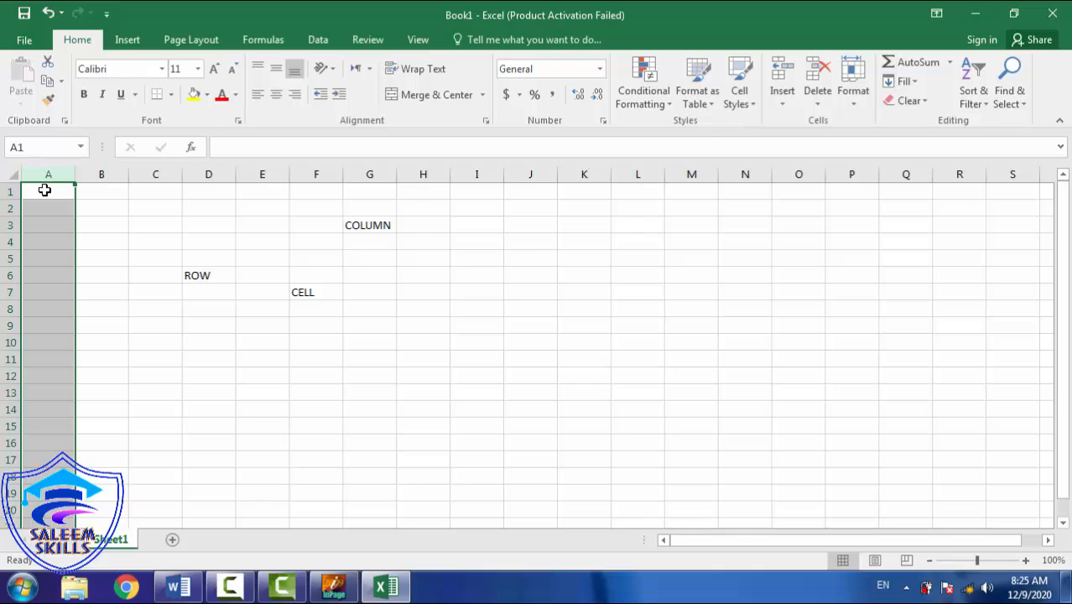
{"action": "key", "text": "Down"}
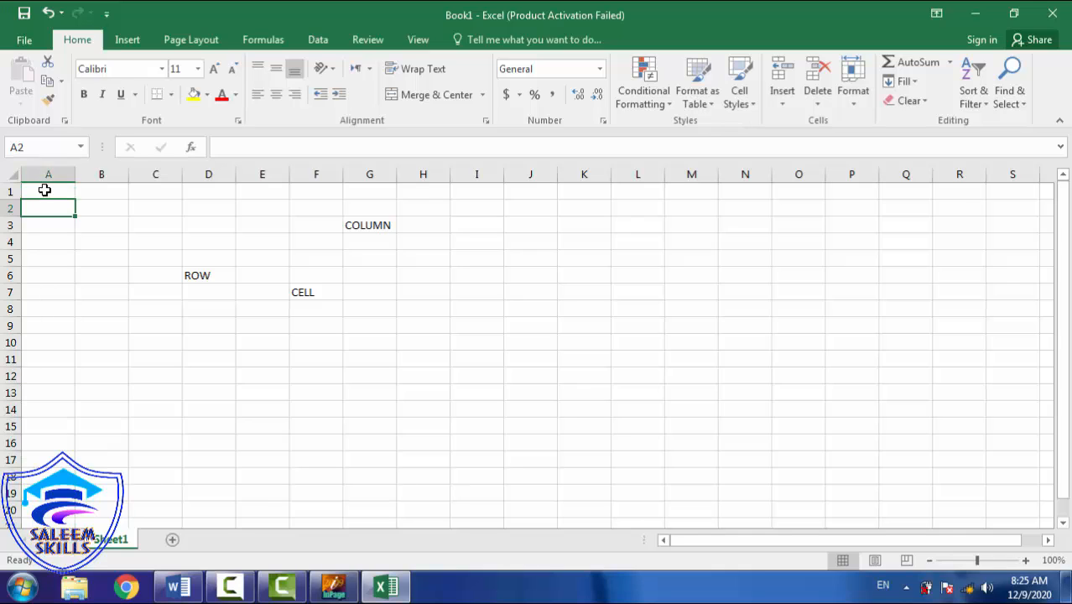
Step: Clear the contents of the entire worksheet and select cell A1
{"action": "key", "text": "ctrl+a"}
{"action": "key", "text": "Delete"}
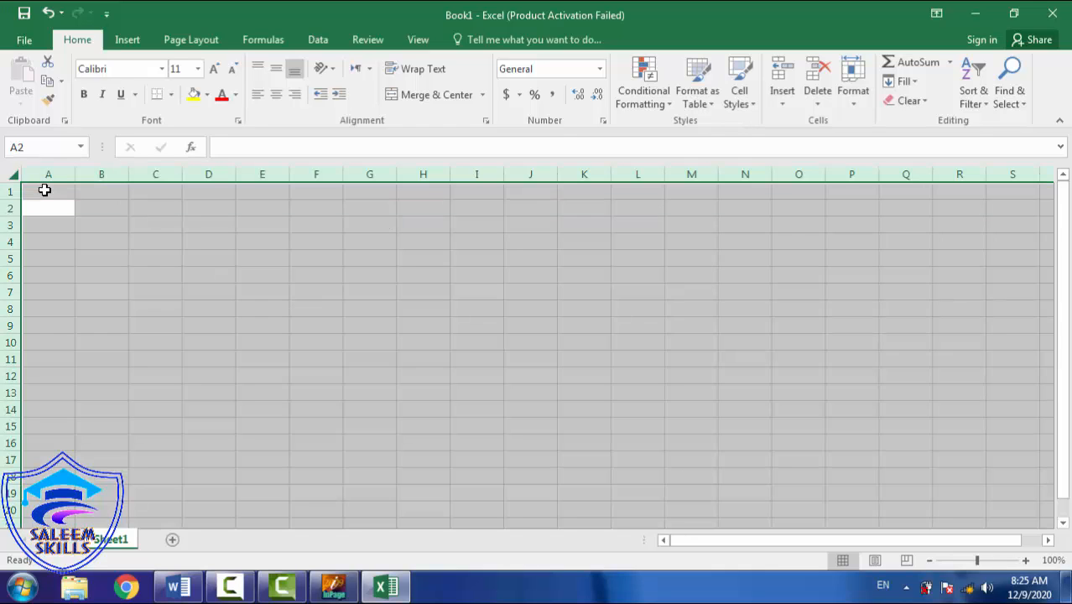
{"action": "left_click", "coordinate": [45, 190]}
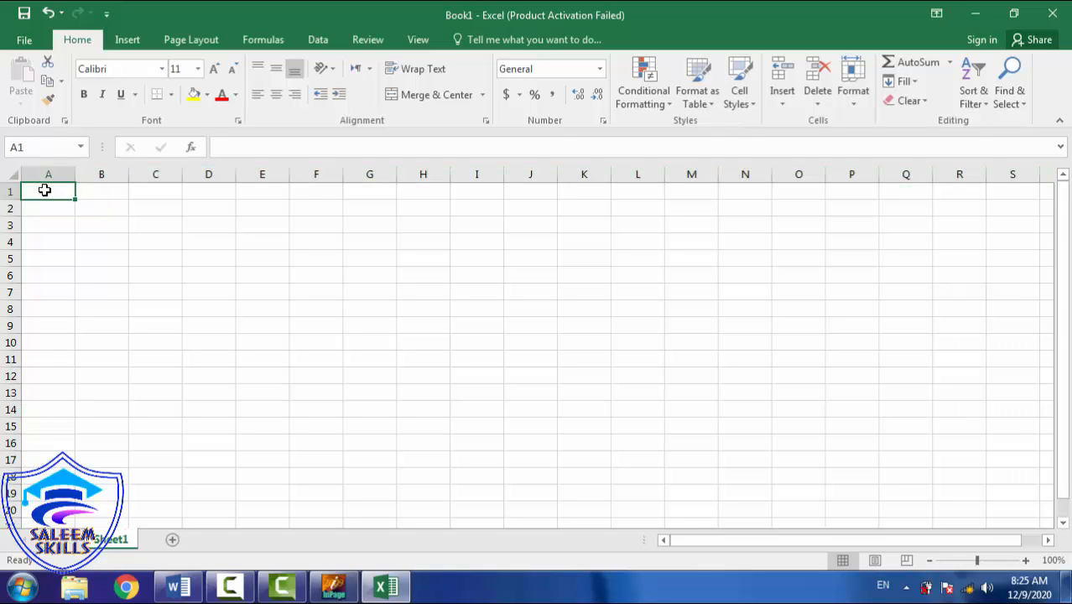
Step: Examine the row limit by jumping to the last row in column A, stepping up through the rows above it and returning to A1
{"action": "key", "text": "ctrl+Down"}
{"action": "key", "text": "ctrl+Up"}
{"action": "key", "text": "ctrl+Down"}
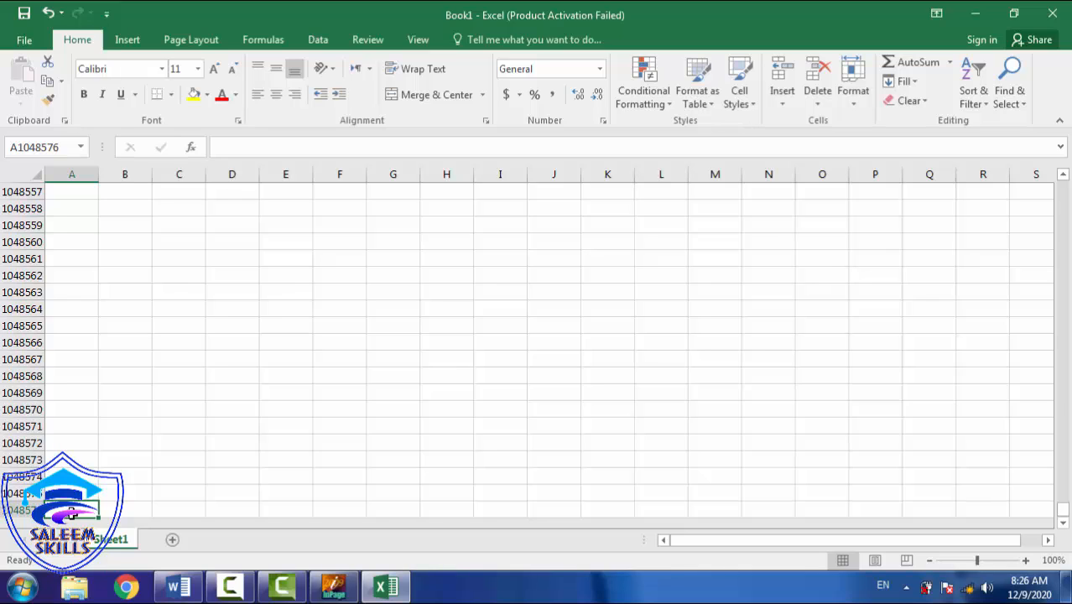
{"action": "key", "text": "Up"}
{"action": "key", "text": "Up"}
{"action": "key", "text": "Up"}
{"action": "key", "text": "Up"}
{"action": "key", "text": "Up"}
{"action": "key", "text": "Up"}
{"action": "key", "text": "Up"}
{"action": "key", "text": "Up"}
{"action": "key", "text": "Up"}
{"action": "key", "text": "Up"}
{"action": "key", "text": "Up"}
{"action": "key", "text": "Up"}
{"action": "key", "text": "Up"}
{"action": "key", "text": "Up"}
{"action": "key", "text": "Up"}
{"action": "key", "text": "Up"}
{"action": "key", "text": "Up"}
{"action": "key", "text": "Up"}
{"action": "key", "text": "Up"}
{"action": "key", "text": "Up"}
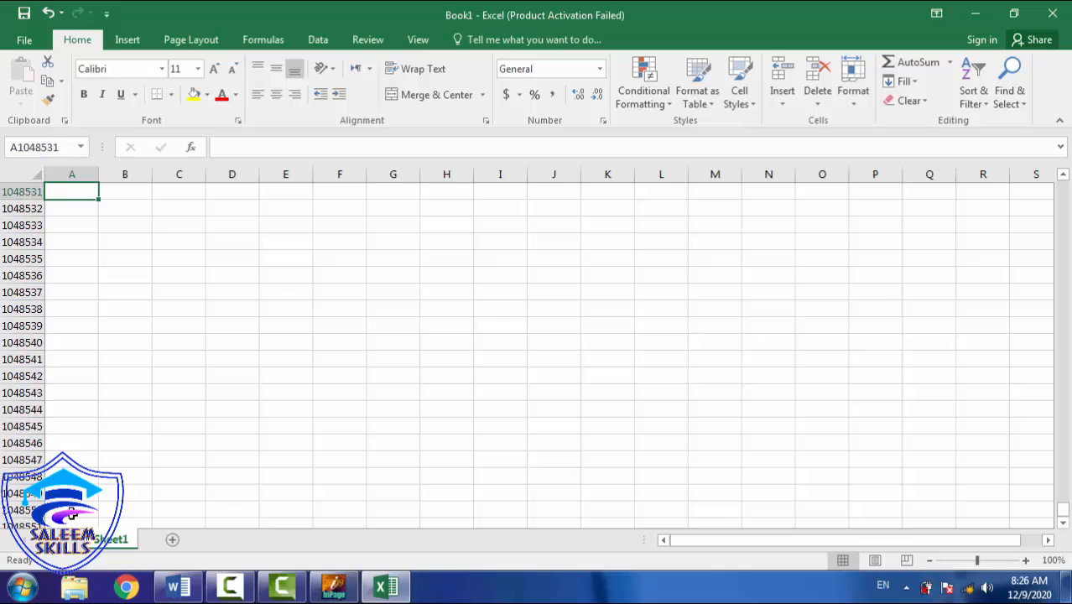
{"action": "key", "text": "Up"}
{"action": "key", "text": "Up"}
{"action": "key", "text": "Up"}
{"action": "key", "text": "Up"}
{"action": "key", "text": "Up"}
{"action": "key", "text": "Up"}
{"action": "key", "text": "Up"}
{"action": "key", "text": "Up"}
{"action": "key", "text": "Up"}
{"action": "key", "text": "Up"}
{"action": "key", "text": "Up"}
{"action": "key", "text": "Up"}
{"action": "key", "text": "Up"}
{"action": "key", "text": "Up"}
{"action": "key", "text": "Up"}
{"action": "key", "text": "Up"}
{"action": "key", "text": "Up"}
{"action": "key", "text": "Up"}
{"action": "key", "text": "Up"}
{"action": "key", "text": "Up"}
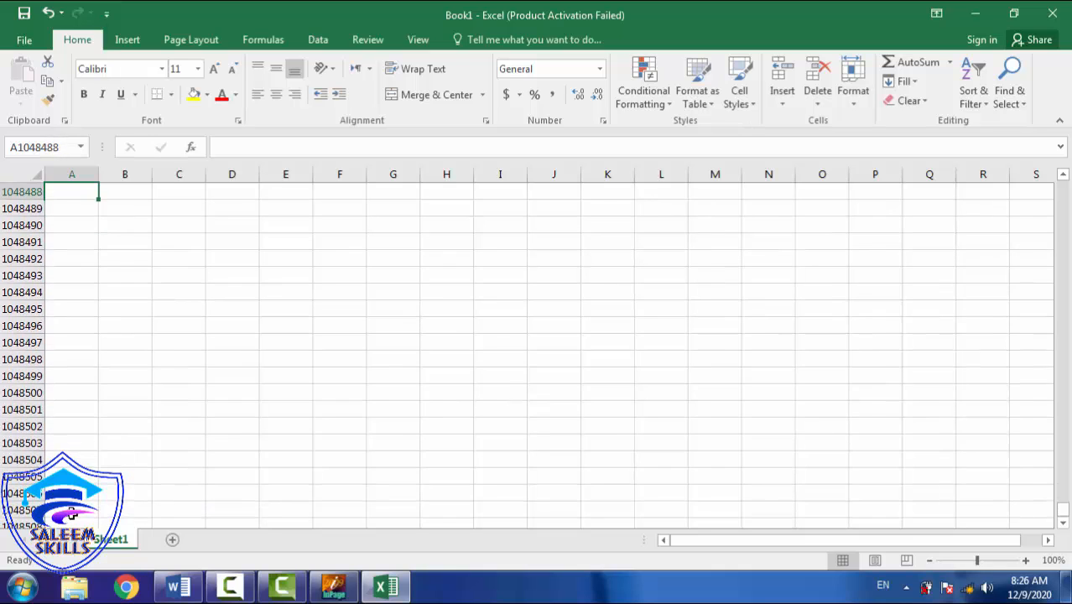
{"action": "key", "text": "Up"}
{"action": "key", "text": "Up"}
{"action": "key", "text": "Up"}
{"action": "key", "text": "Up"}
{"action": "key", "text": "Up"}
{"action": "key", "text": "Up"}
{"action": "key", "text": "Up"}
{"action": "key", "text": "Up"}
{"action": "key", "text": "Up"}
{"action": "key", "text": "Up"}
{"action": "key", "text": "Up"}
{"action": "key", "text": "Up"}
{"action": "key", "text": "Up"}
{"action": "key", "text": "Up"}
{"action": "key", "text": "Up"}
{"action": "key", "text": "Up"}
{"action": "key", "text": "Up"}
{"action": "key", "text": "Up"}
{"action": "key", "text": "Up"}
{"action": "key", "text": "Up"}
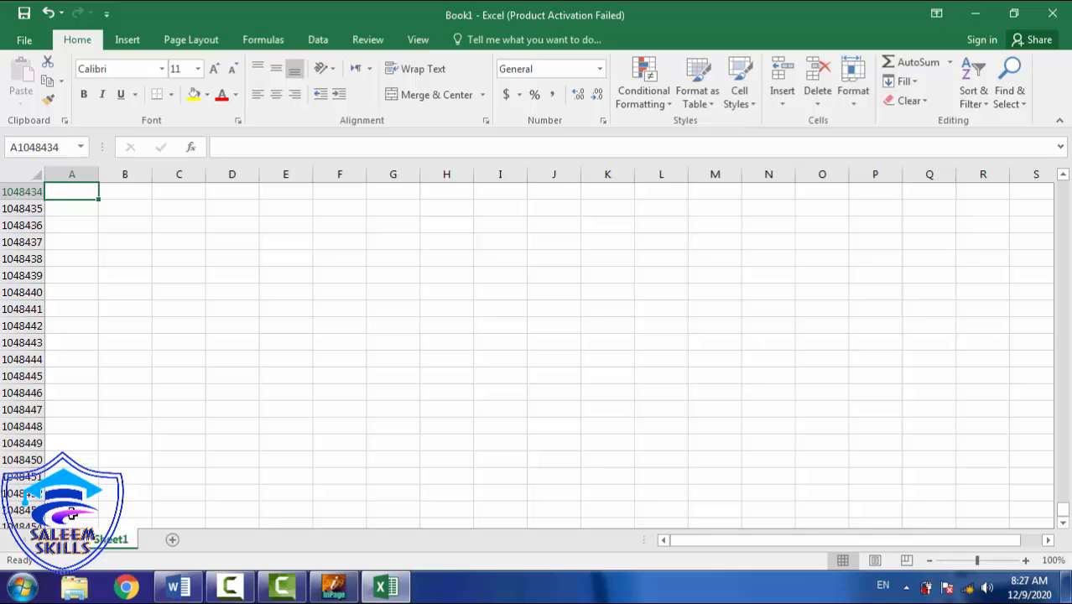
{"action": "key", "text": "ctrl+Up"}
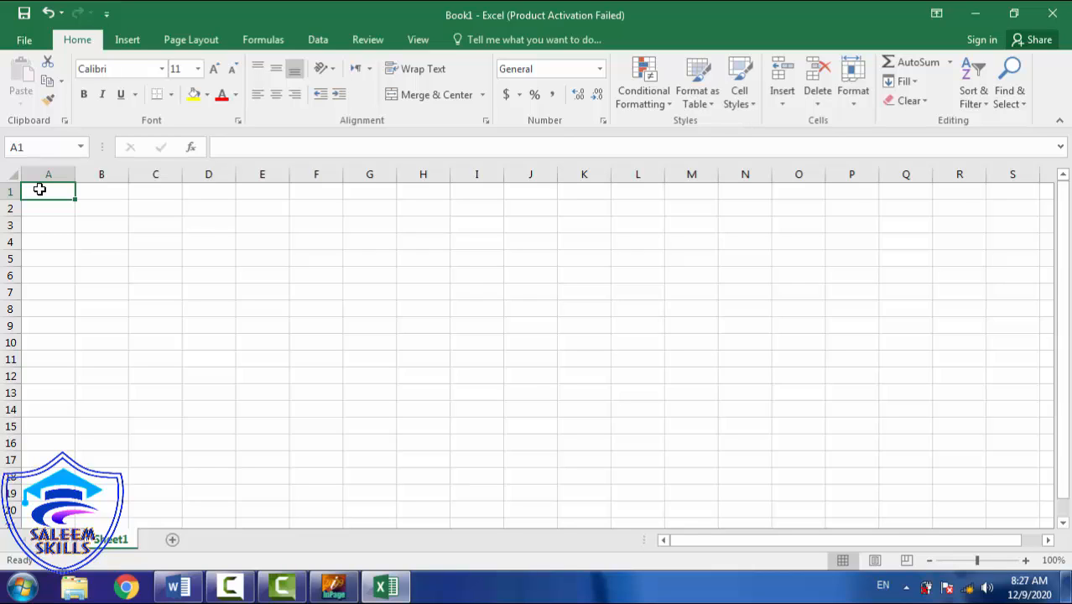
Step: Examine the column limit by jumping to the last cell in row 1, selecting column XFD and returning to A1
{"action": "key", "text": "ctrl+Right"}
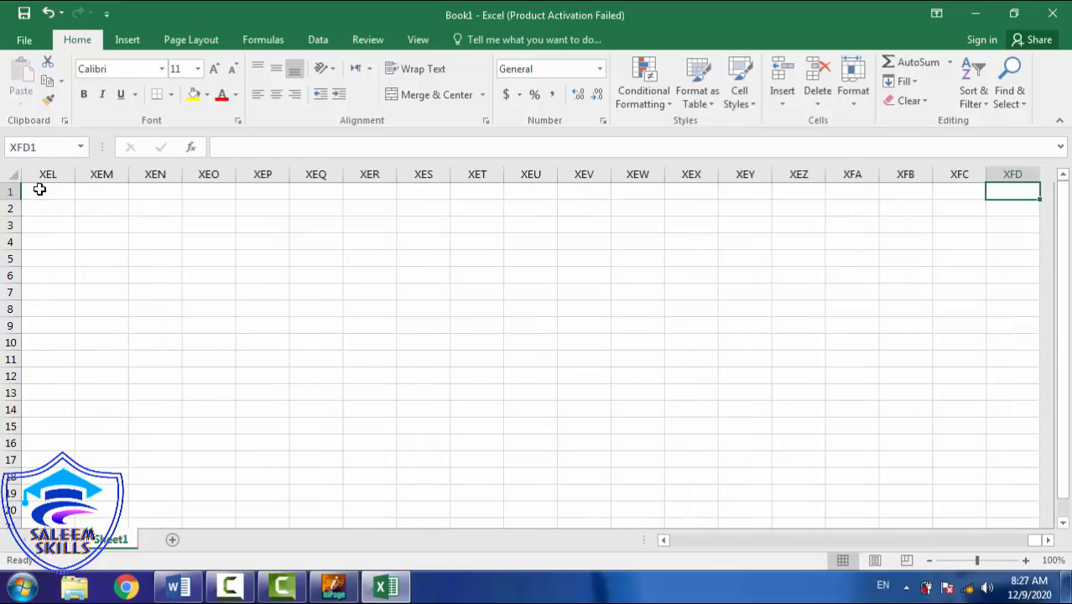
{"action": "left_click", "coordinate": [39, 189]}
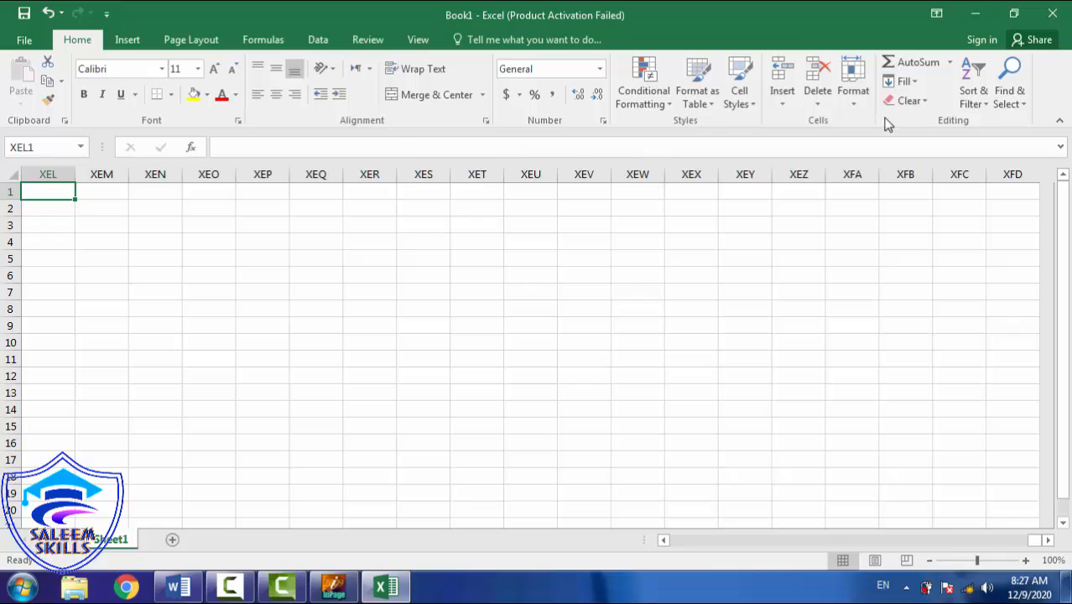
{"action": "left_click", "coordinate": [1005, 176]}
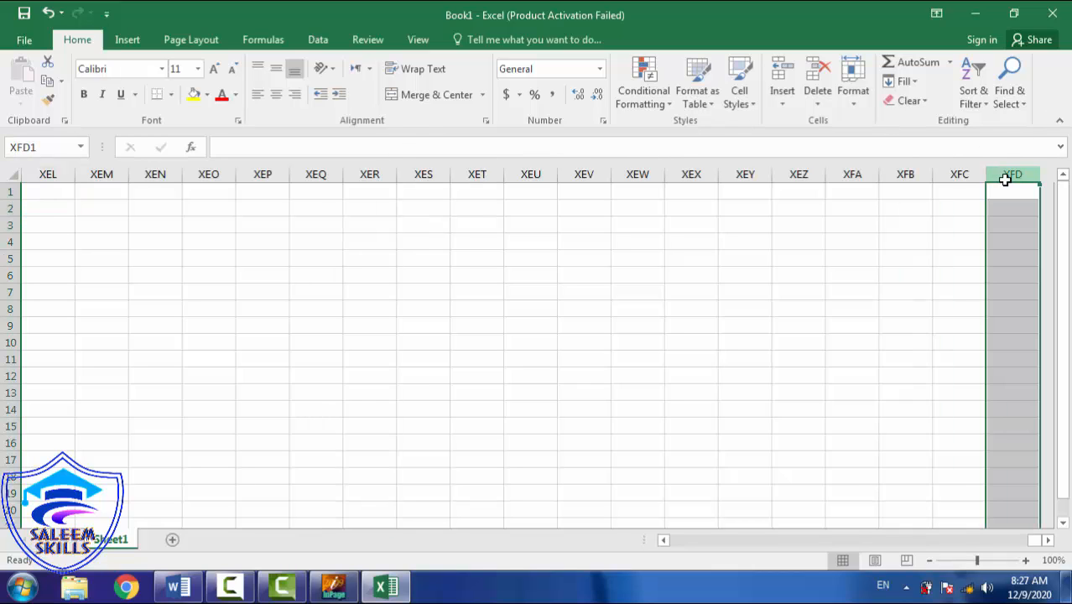
{"action": "key", "text": "ctrl+Home"}
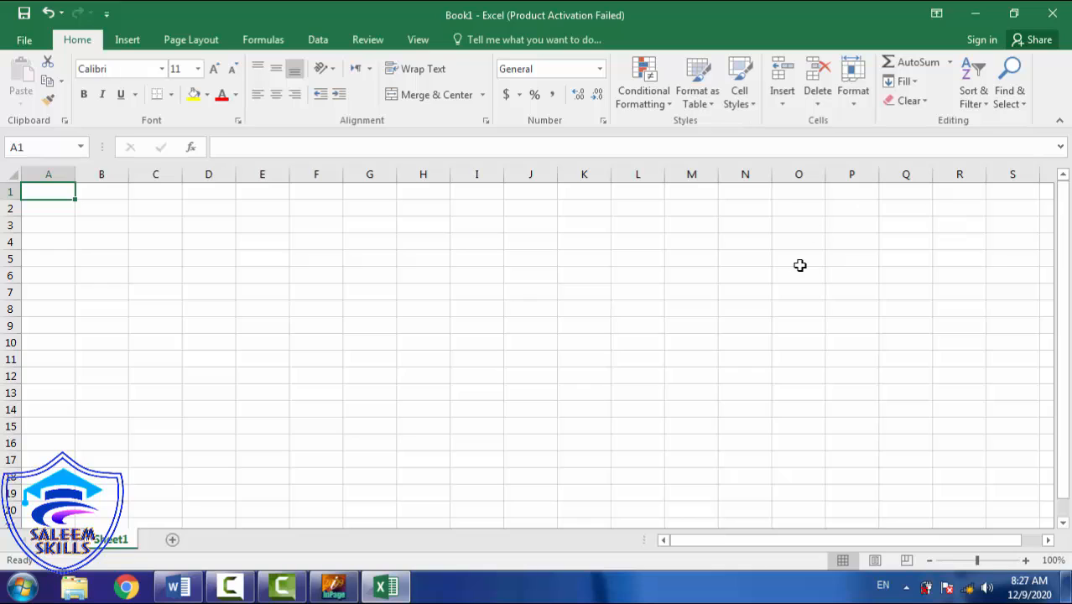
{"action": "key", "text": "Down"}
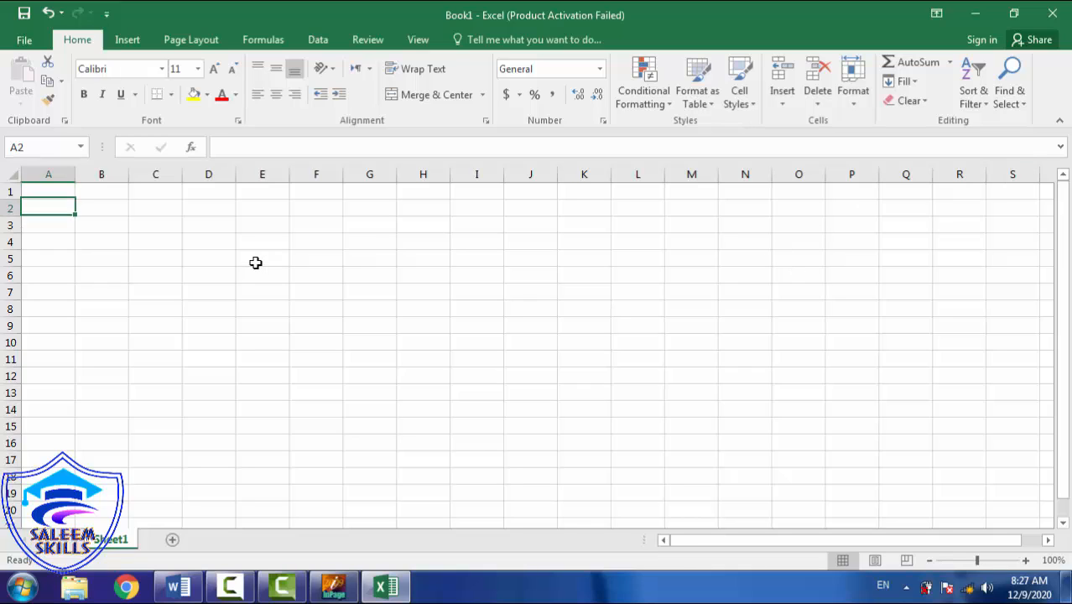
{"action": "key", "text": "Right"}
{"action": "type", "text": "SR. "}
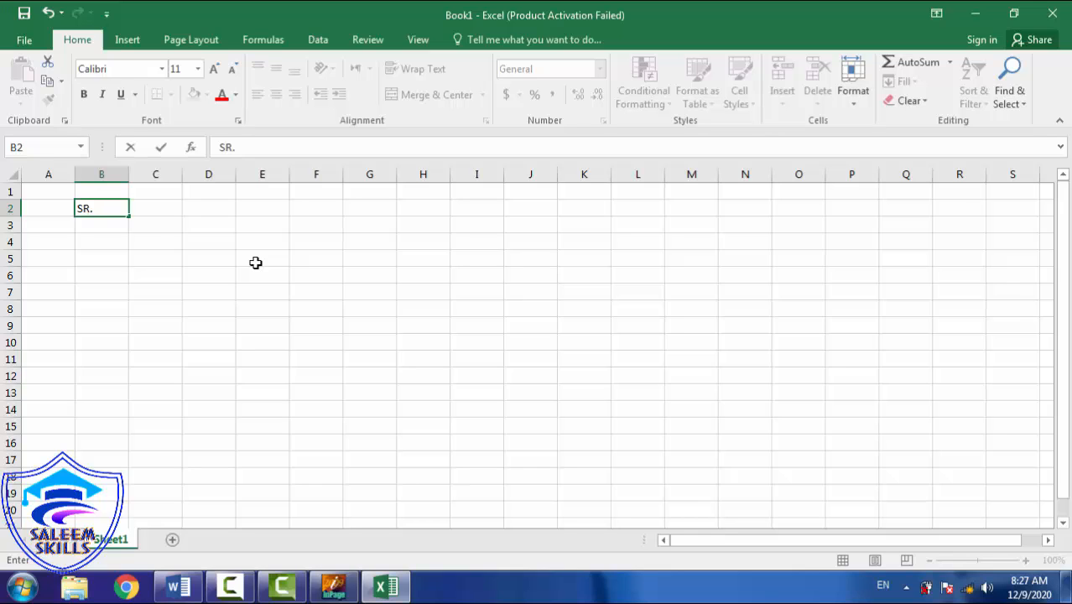
{"action": "type", "text": "`"}
{"action": "key", "text": "Right"}
{"action": "key", "text": "Left"}
{"action": "key", "text": "Left"}
{"action": "type", "text": "S"}
{"action": "key", "text": "Up"}
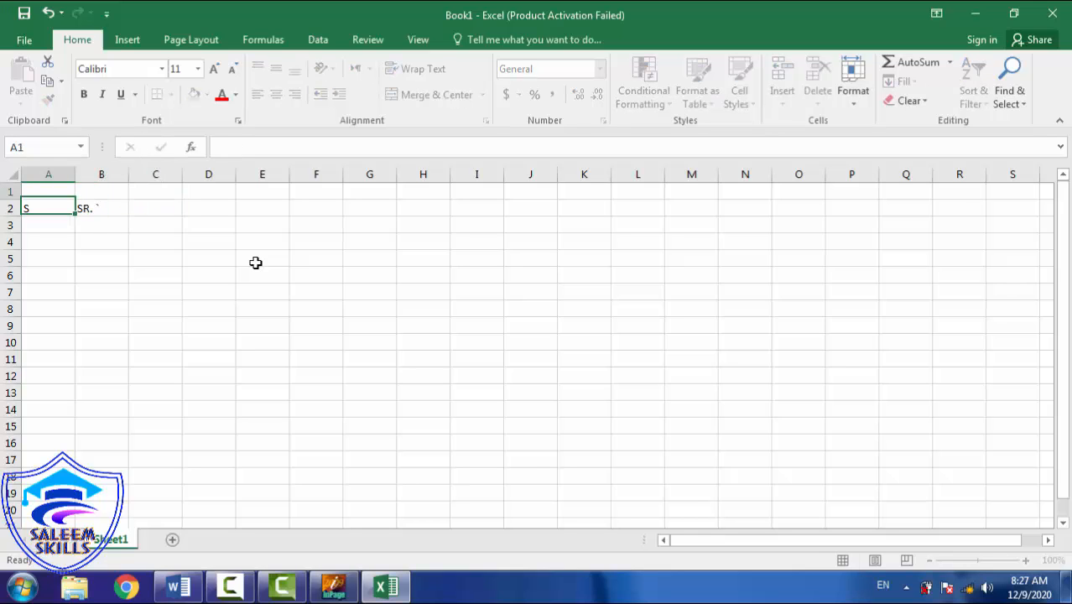
Step: Enter SR. NO. in cell A1 and clear the stray entries in A2 and B2, ending on B1
{"action": "type", "text": "SR. NO."}
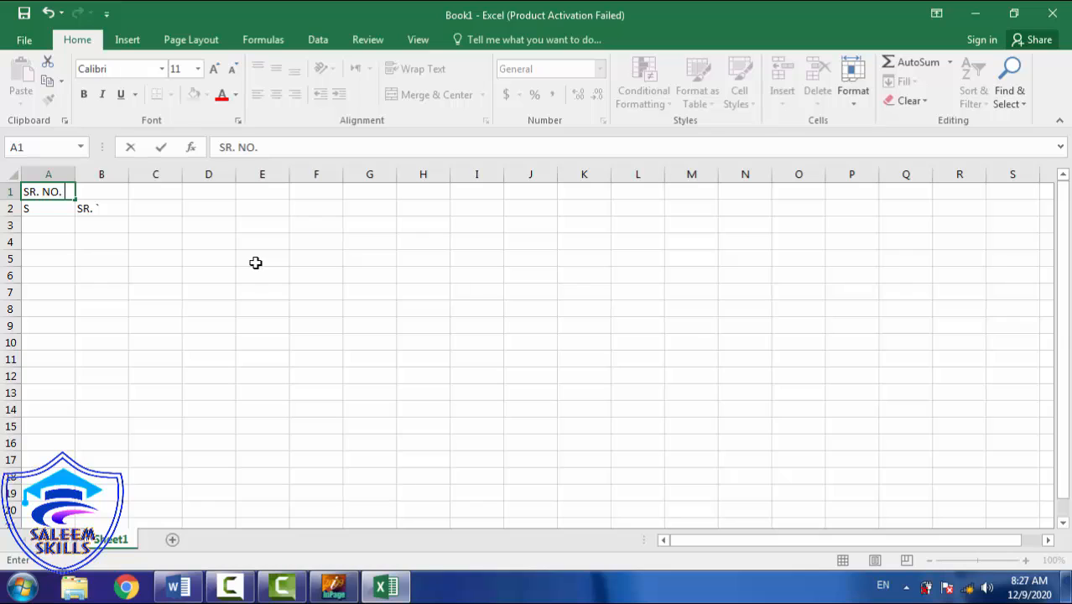
{"action": "key", "text": "Down"}
{"action": "key", "text": "Delete"}
{"action": "key", "text": "Right"}
{"action": "key", "text": "Delete"}
{"action": "key", "text": "Right"}
{"action": "key", "text": "Up"}
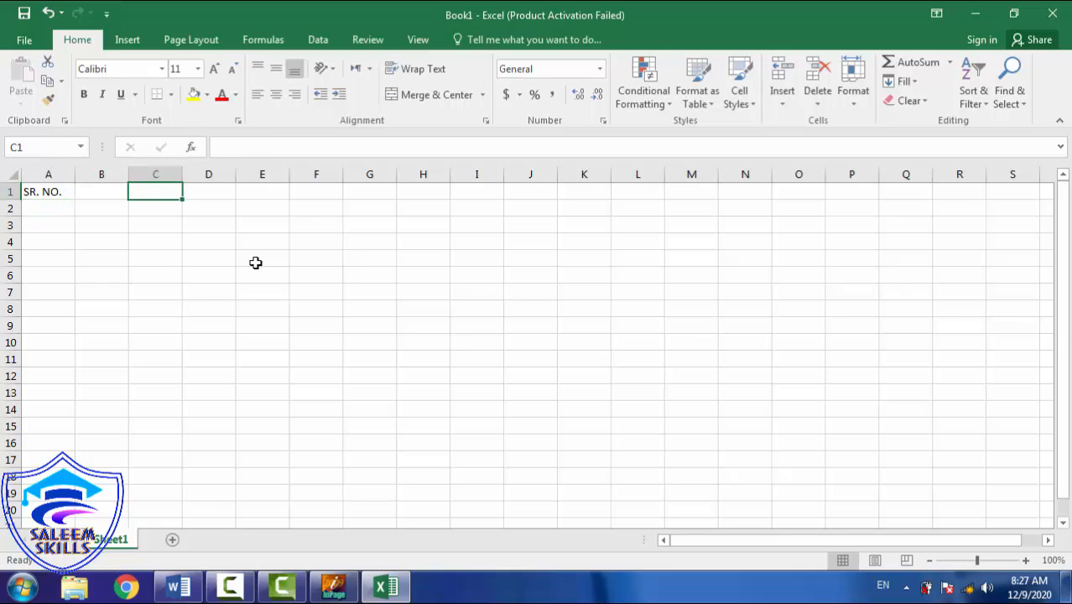
{"action": "key", "text": "Left"}
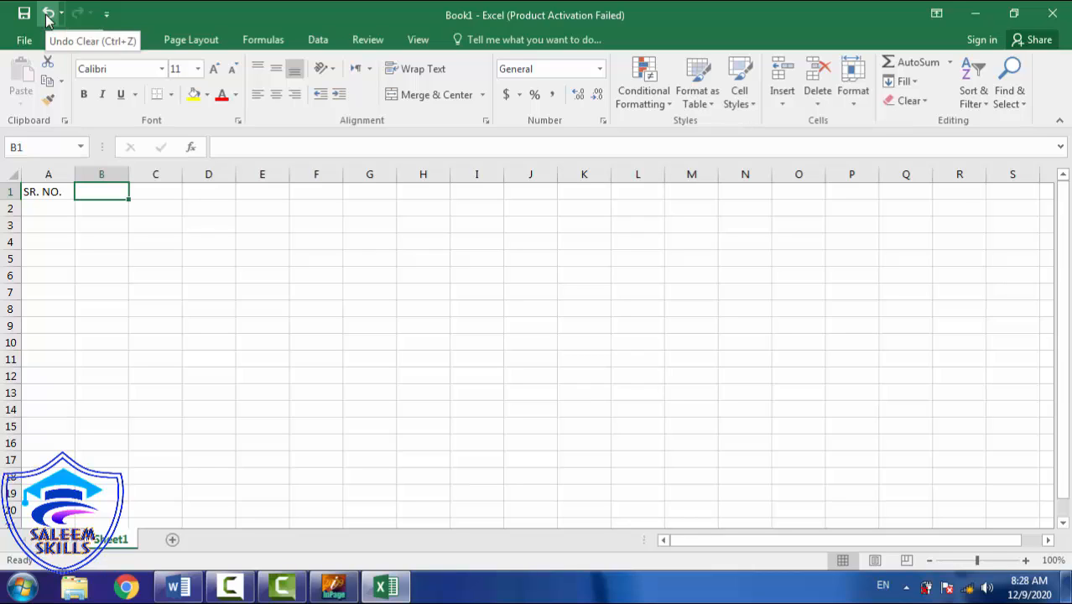
Step: Add the New, Open and Quick Print commands to the Quick Access Toolbar
{"action": "left_click", "coordinate": [107, 18]}
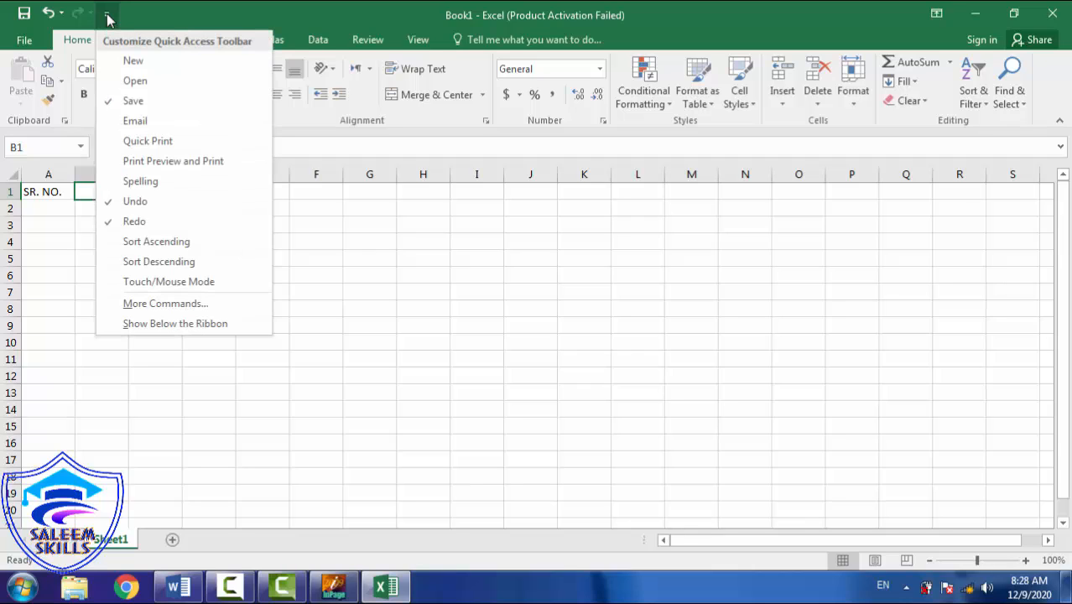
{"action": "left_click", "coordinate": [127, 61]}
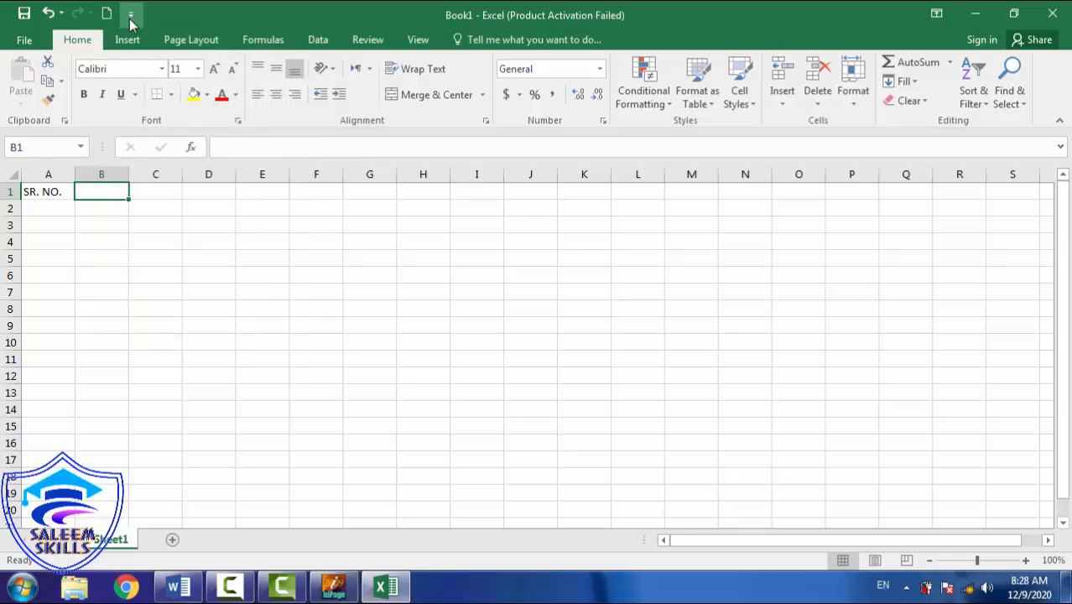
{"action": "left_click", "coordinate": [130, 15]}
{"action": "left_click", "coordinate": [143, 80]}
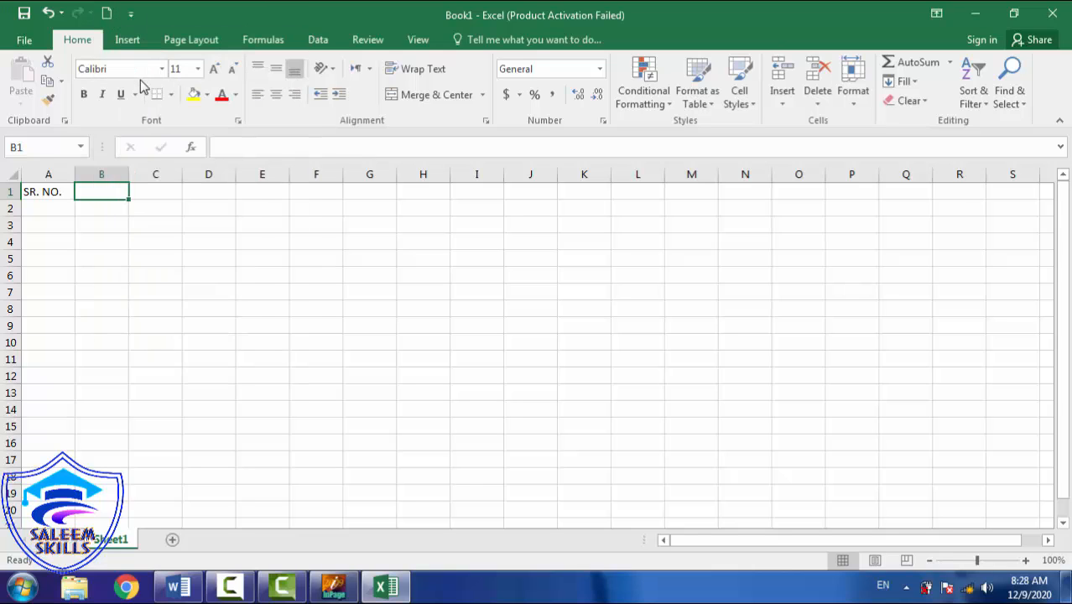
{"action": "left_click", "coordinate": [156, 14]}
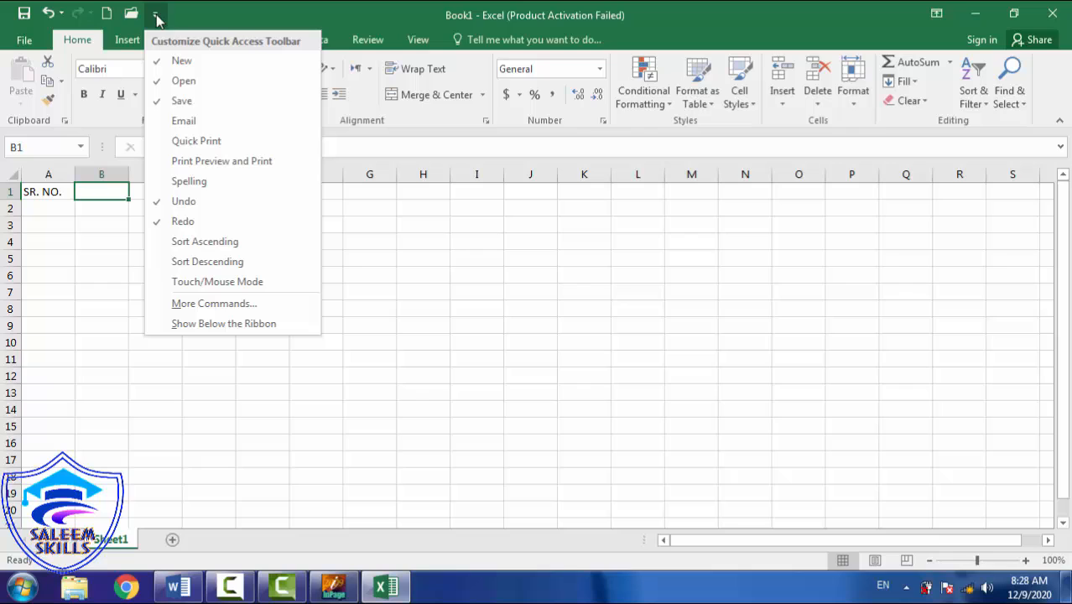
{"action": "left_click", "coordinate": [176, 143]}
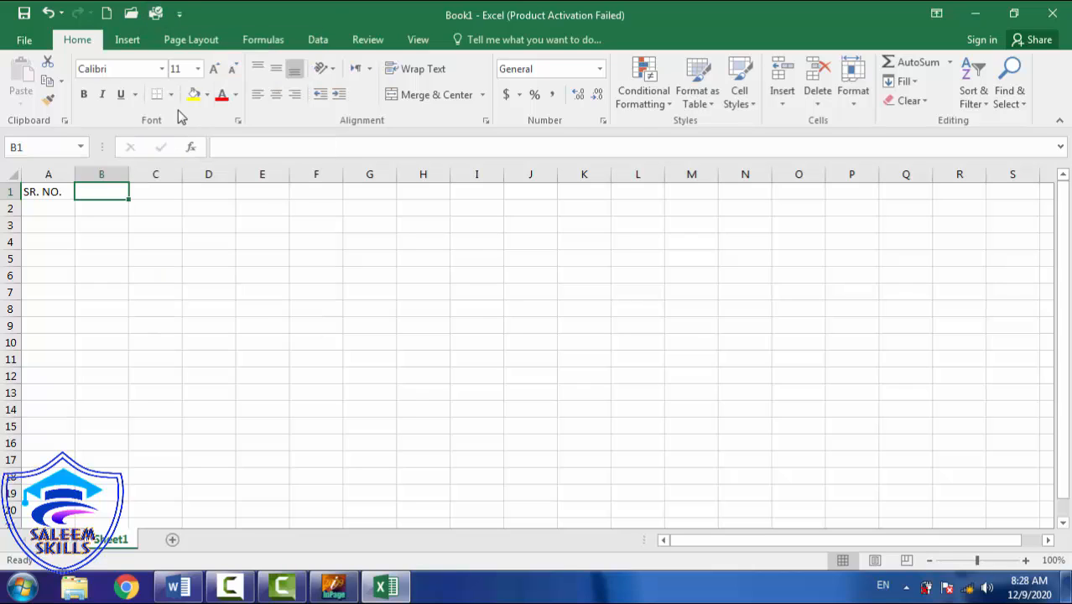
Step: Add the Print Preview and Print command and the Spelling command to the Quick Access Toolbar
{"action": "left_click", "coordinate": [179, 16]}
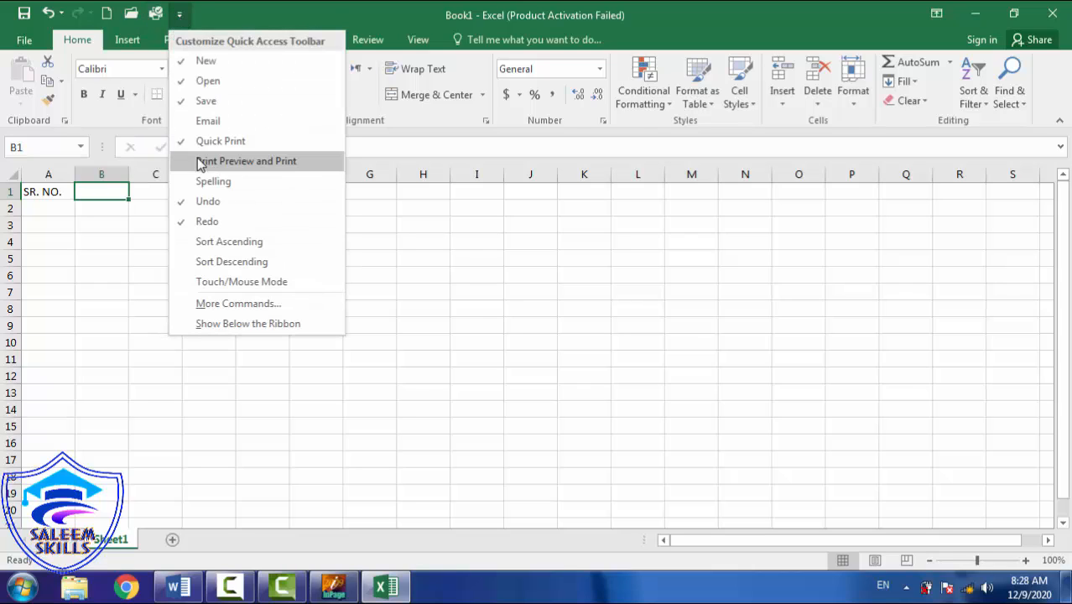
{"action": "left_click", "coordinate": [201, 164]}
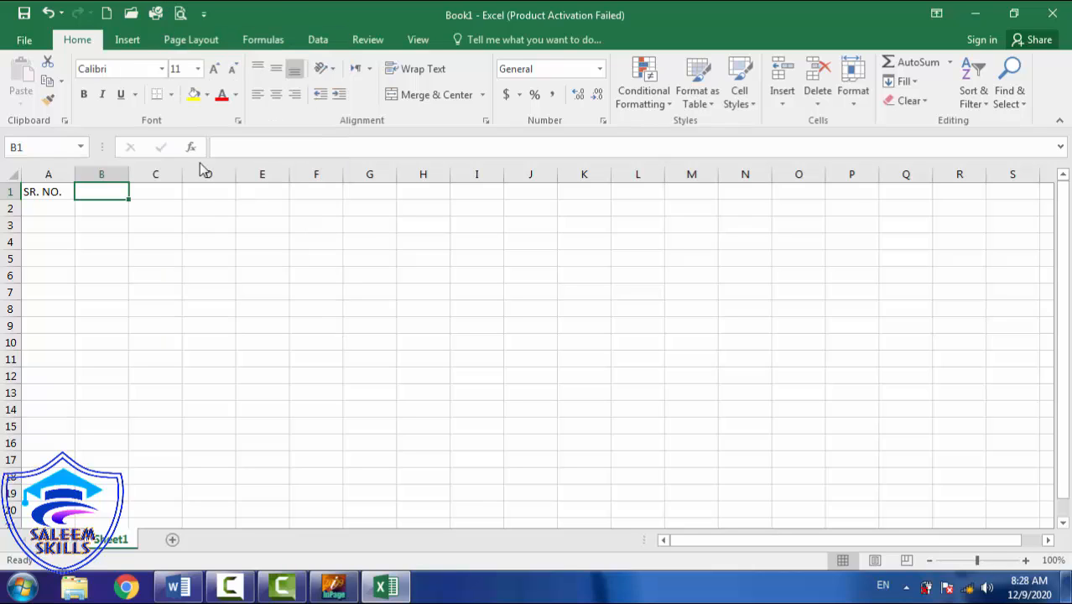
{"action": "left_click", "coordinate": [203, 14]}
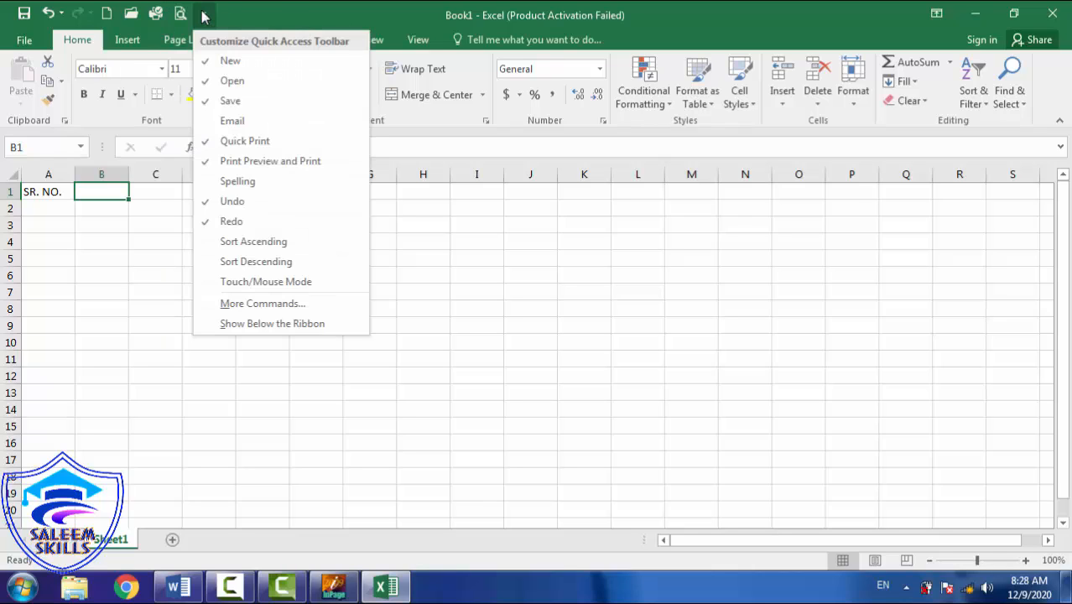
{"action": "right_click", "coordinate": [218, 199]}
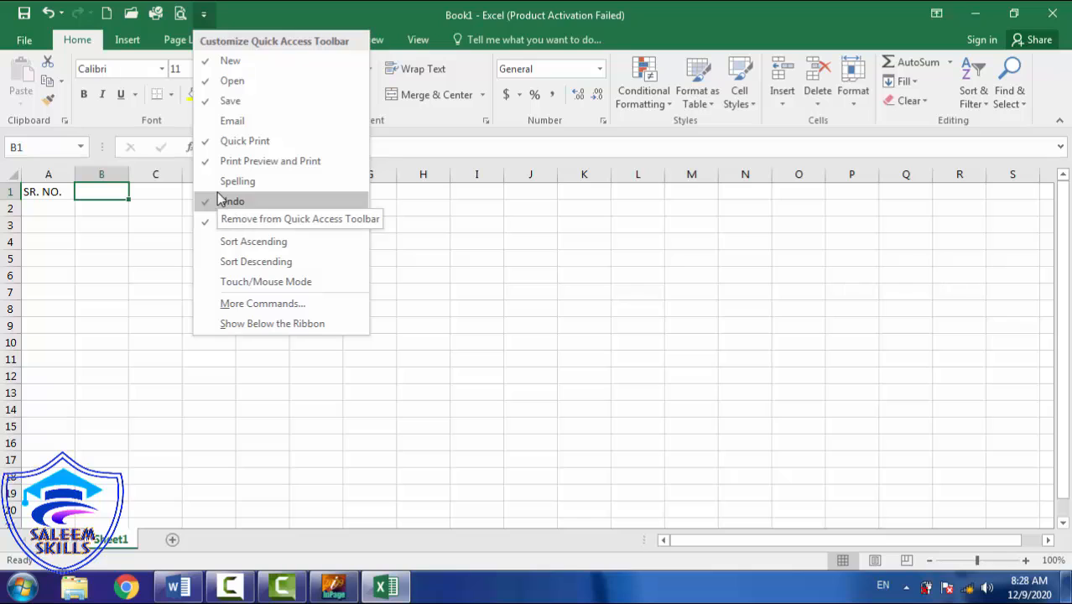
{"action": "key", "text": "Escape"}
{"action": "left_click", "coordinate": [217, 190]}
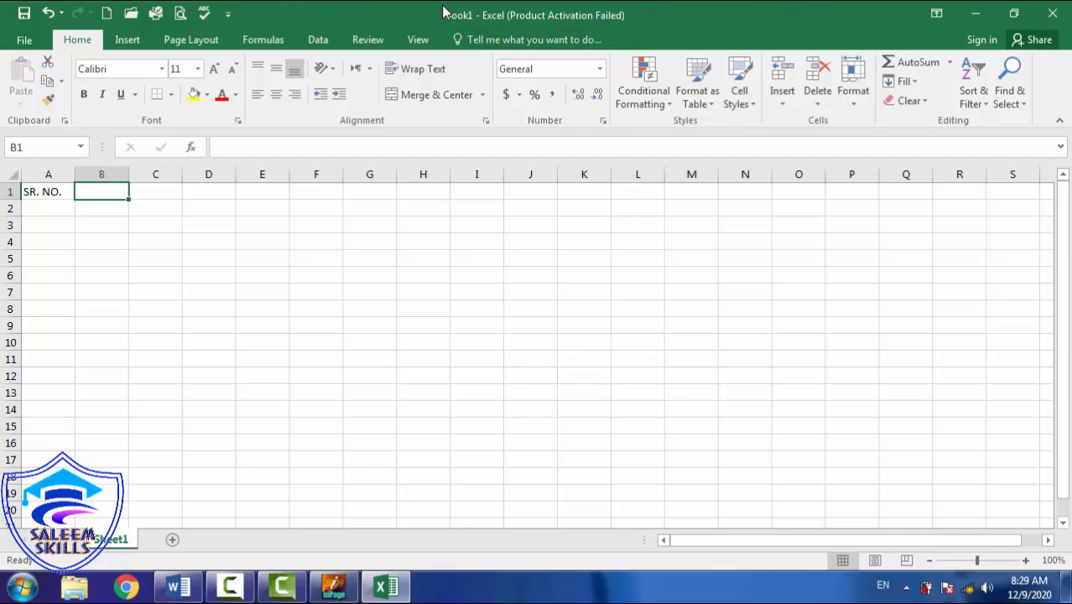
Step: Create two new blank workbooks in succession, then view the Open page and return to the second one's sheet
{"action": "left_click", "coordinate": [24, 40]}
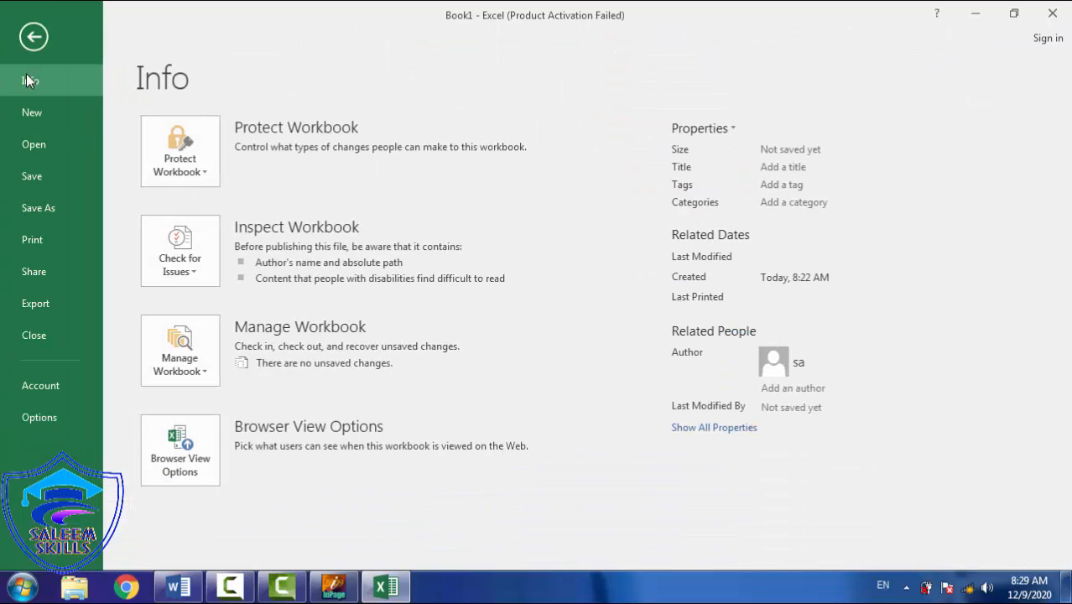
{"action": "left_click", "coordinate": [30, 114]}
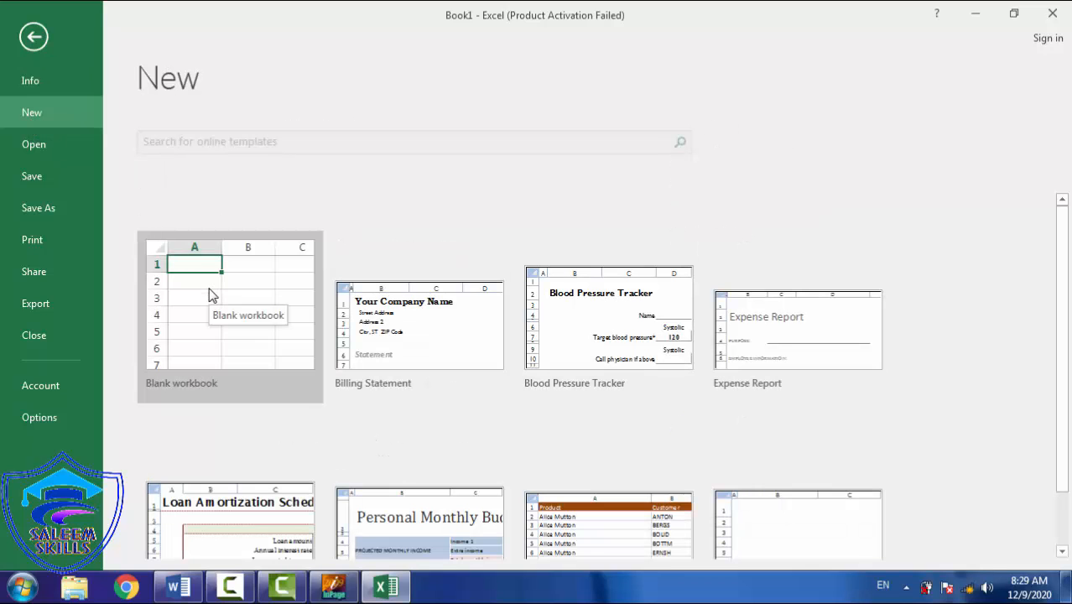
{"action": "left_click", "coordinate": [211, 295]}
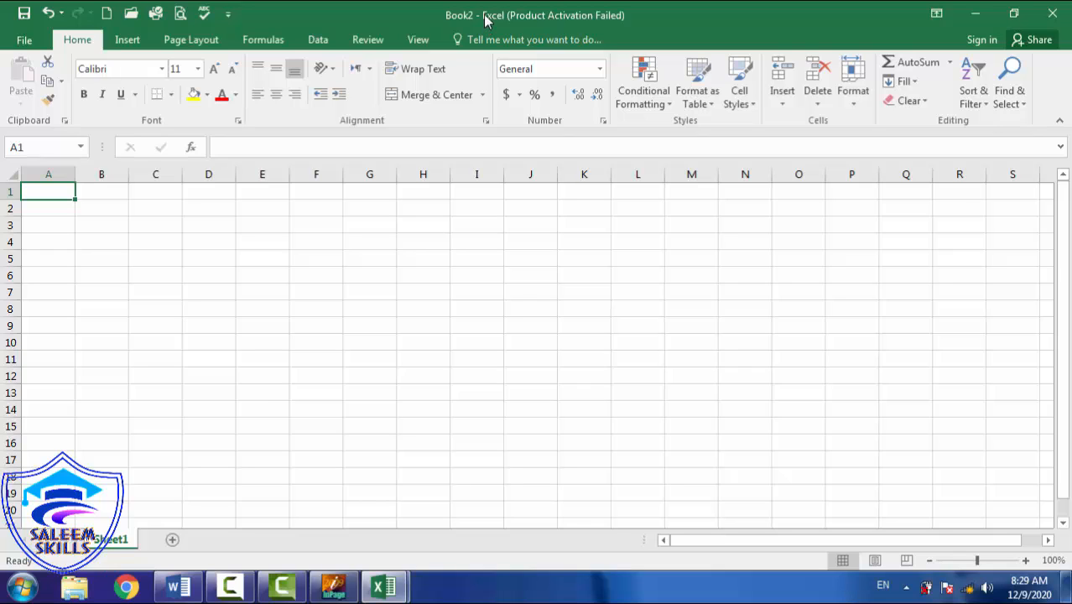
{"action": "left_click", "coordinate": [25, 40]}
{"action": "left_click", "coordinate": [49, 114]}
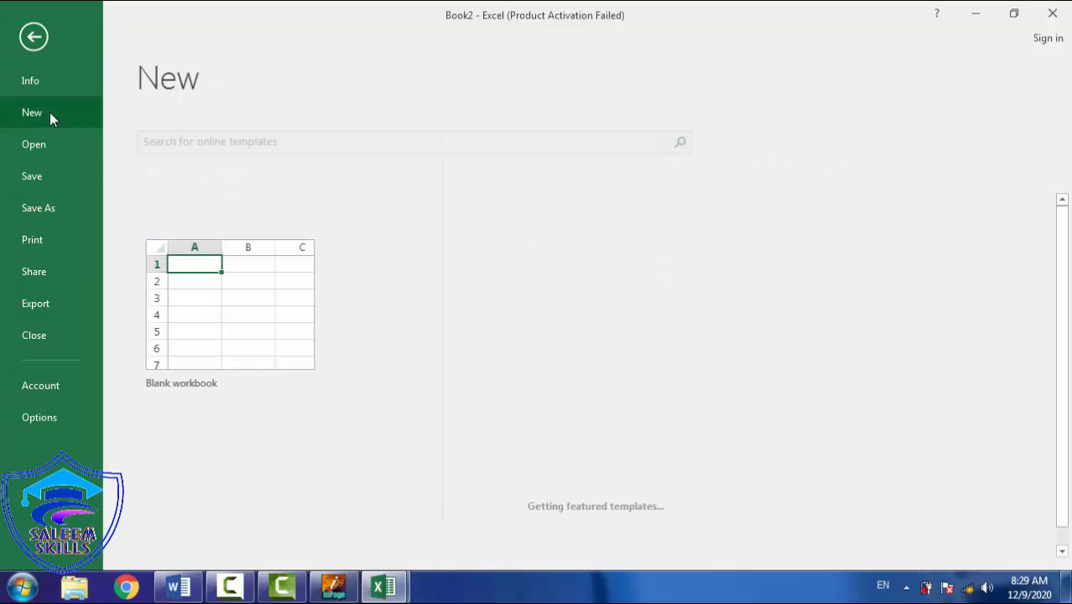
{"action": "left_click", "coordinate": [211, 337]}
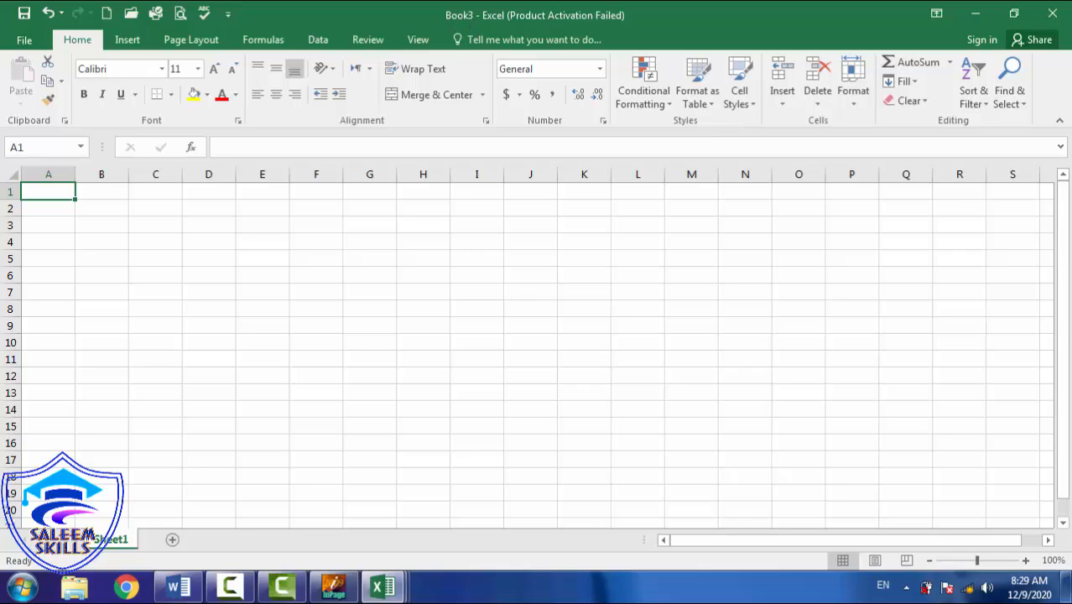
{"action": "left_click", "coordinate": [28, 40]}
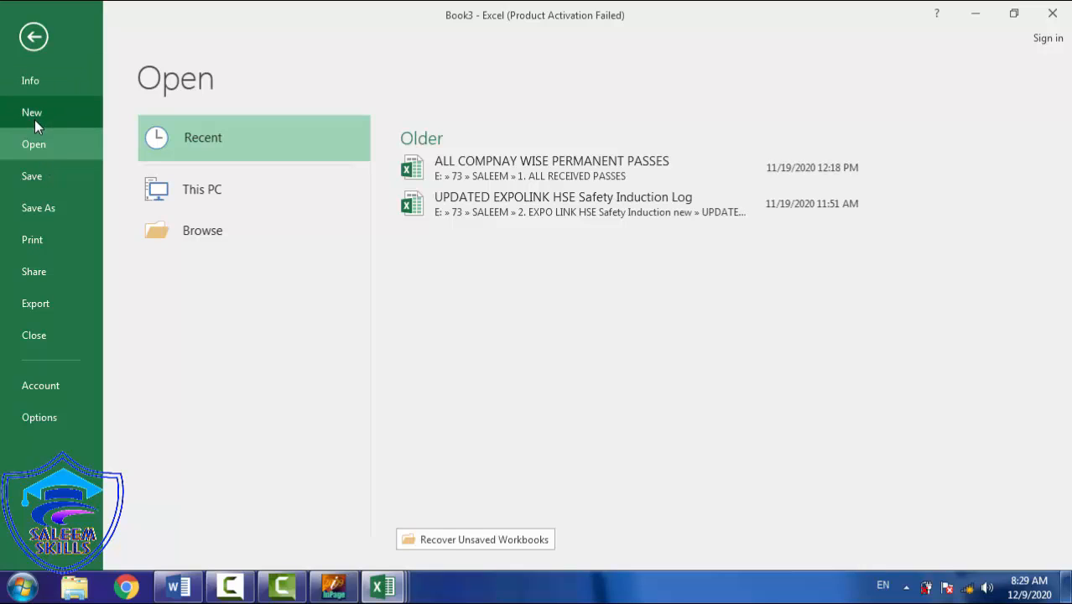
{"action": "left_click", "coordinate": [34, 39]}
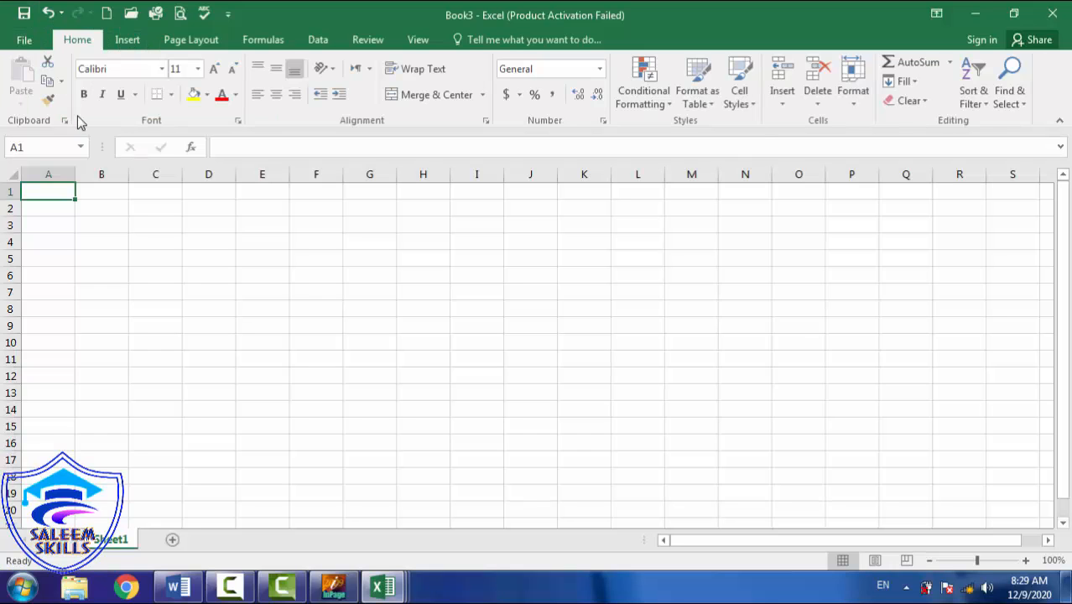
Step: Enter the headings SR. NO., NAME and FATHER'S NAME in cells A1 to C1
{"action": "type", "text": "SR. NO."}
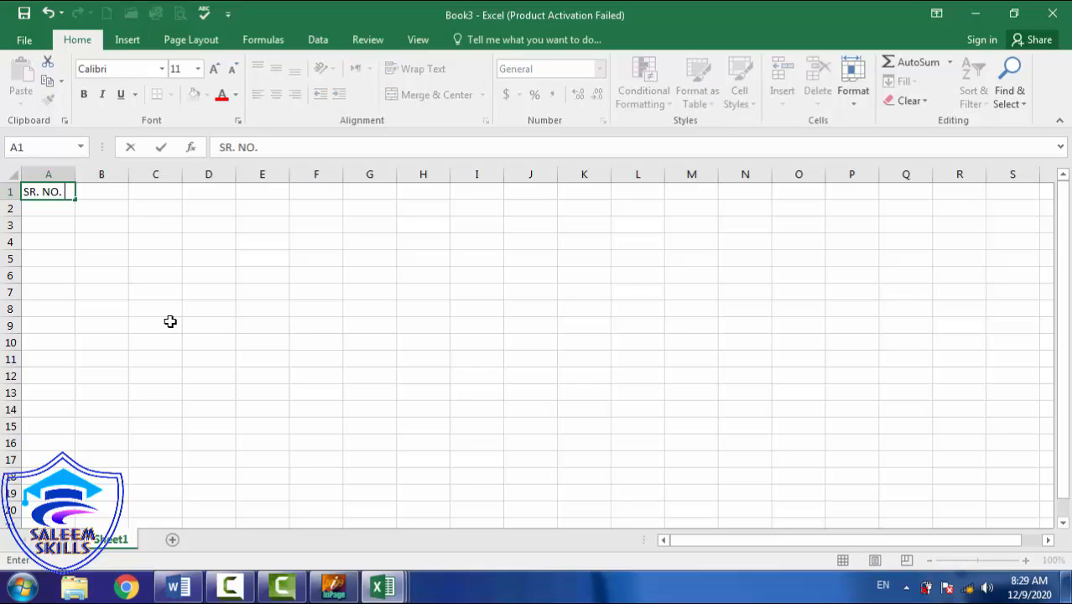
{"action": "key", "text": "Tab"}
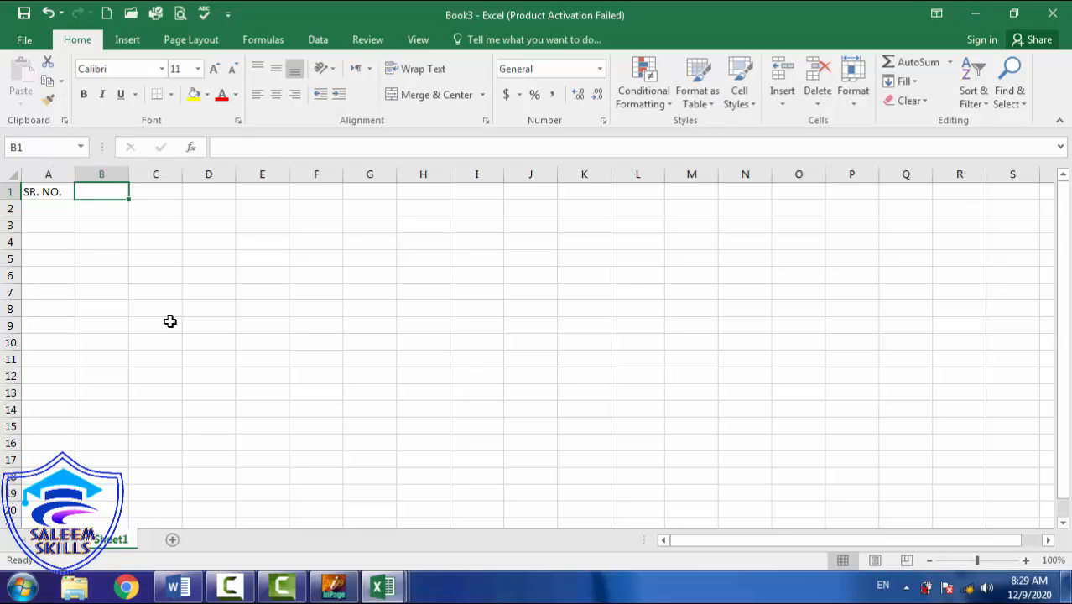
{"action": "type", "text": "D"}
{"action": "key", "text": "BackSpace"}
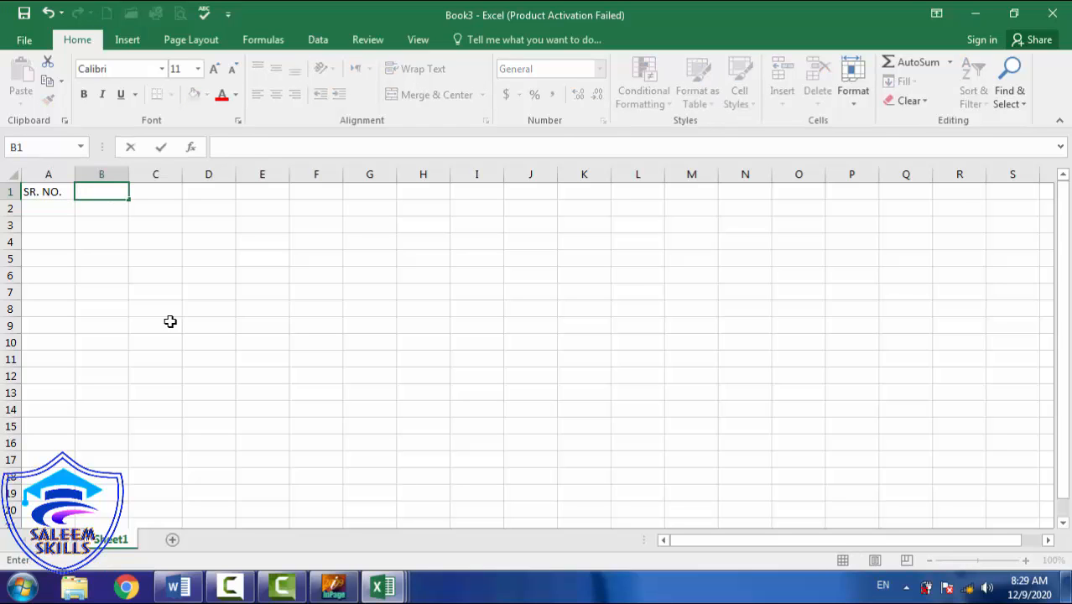
{"action": "type", "text": "NAME"}
{"action": "key", "text": "Tab"}
{"action": "type", "text": "FATHER"}
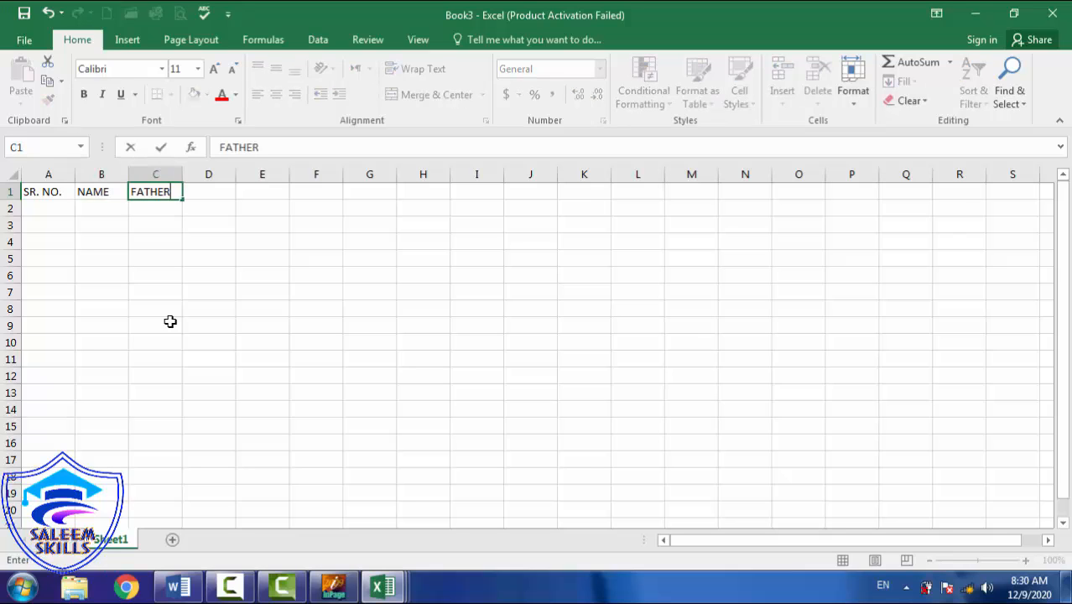
{"action": "type", "text": "'S NAME"}
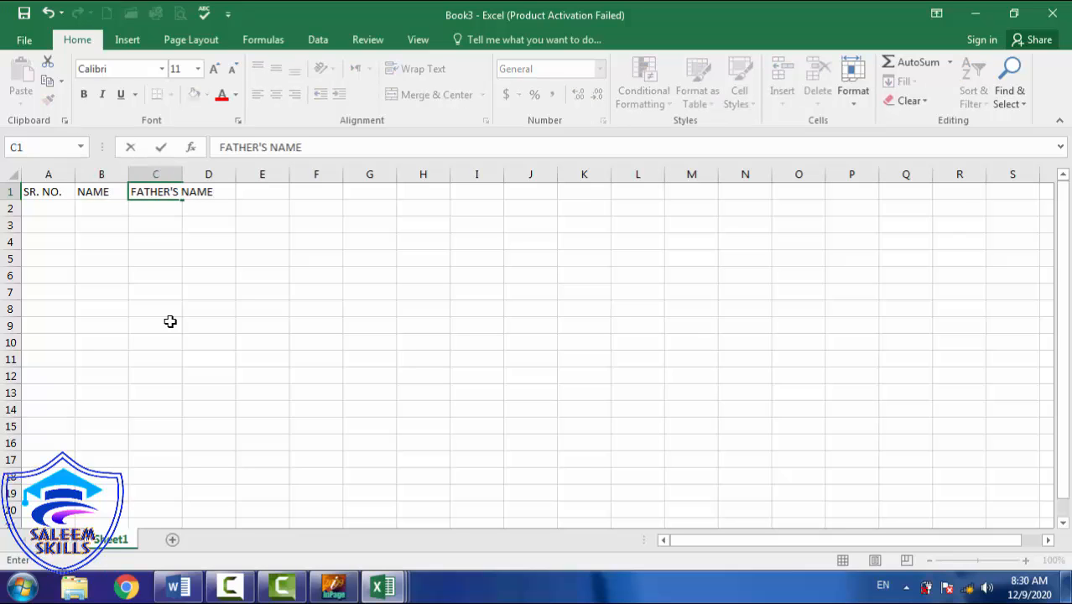
{"action": "key", "text": "Tab"}
Step: Enter the headings DATE OF BIRTH, ADDRESS and MOBILE NO. in cells D1 to F1
{"action": "type", "text": "DATE OF BIRTH"}
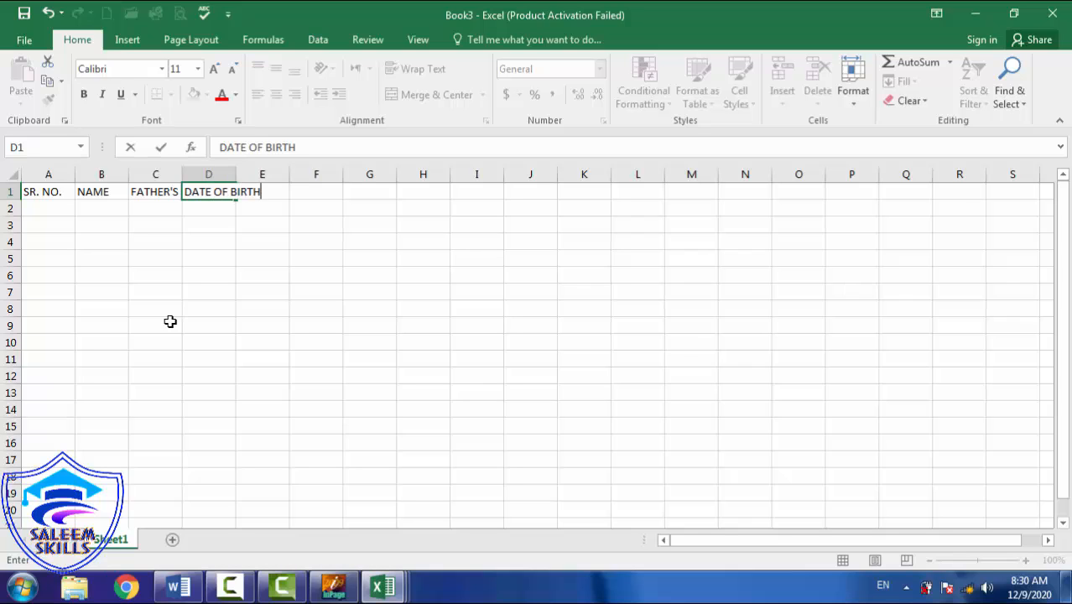
{"action": "key", "text": "Tab"}
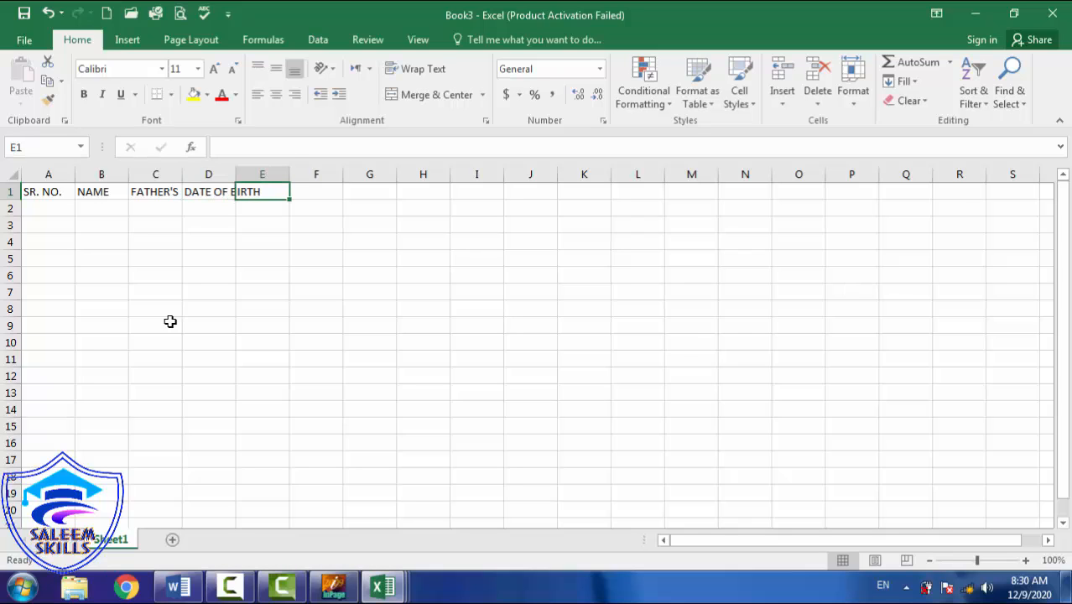
{"action": "type", "text": "ADDRESS"}
{"action": "key", "text": "Tab"}
{"action": "type", "text": "MOBILE NO."}
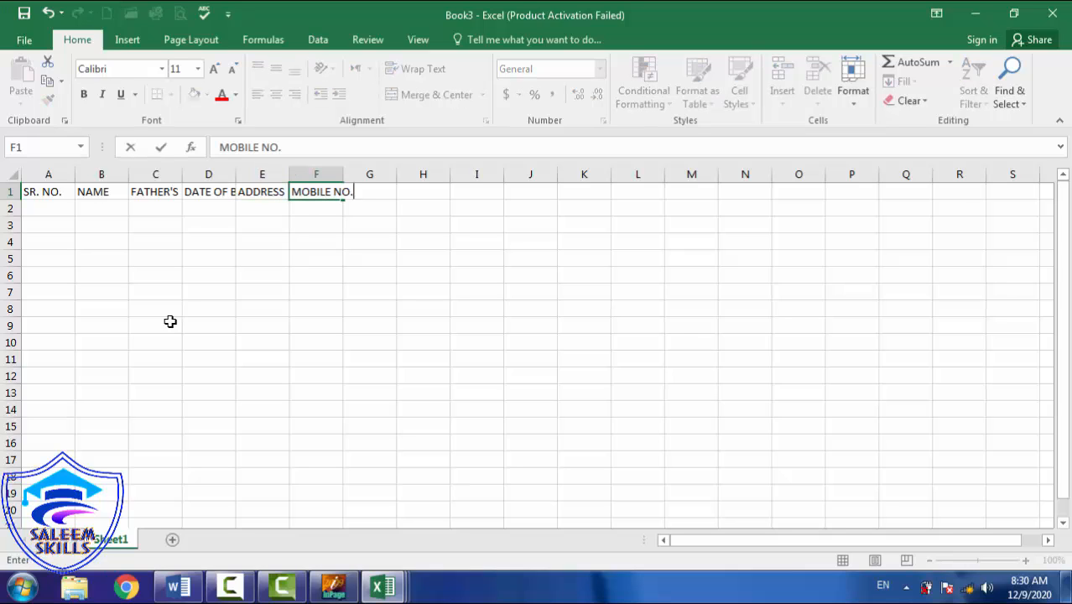
{"action": "key", "text": "Tab"}
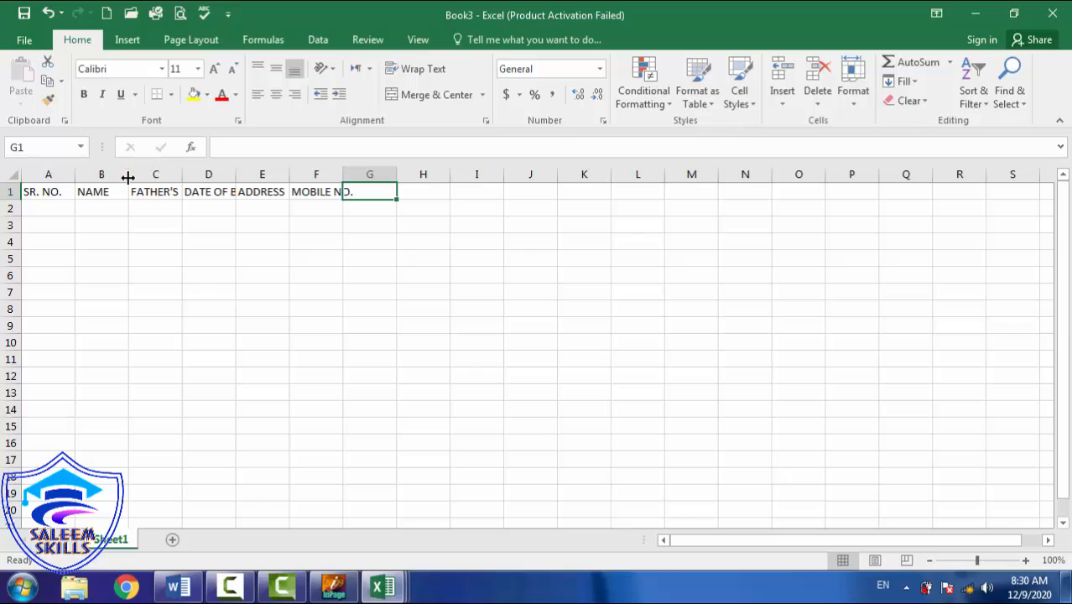
Step: Widen columns B to F so every heading fits, with extra room for NAME and ADDRESS, and select cell A2
{"action": "left_click_drag", "start_coordinate": [126, 180], "coordinate": [323, 186]}
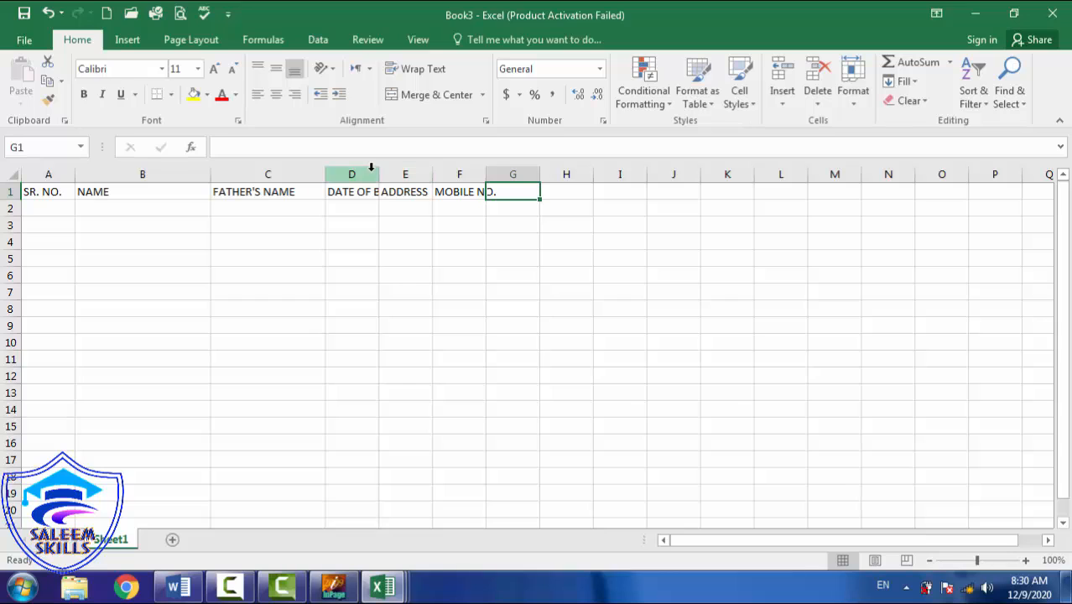
{"action": "left_click_drag", "start_coordinate": [376, 173], "coordinate": [665, 175]}
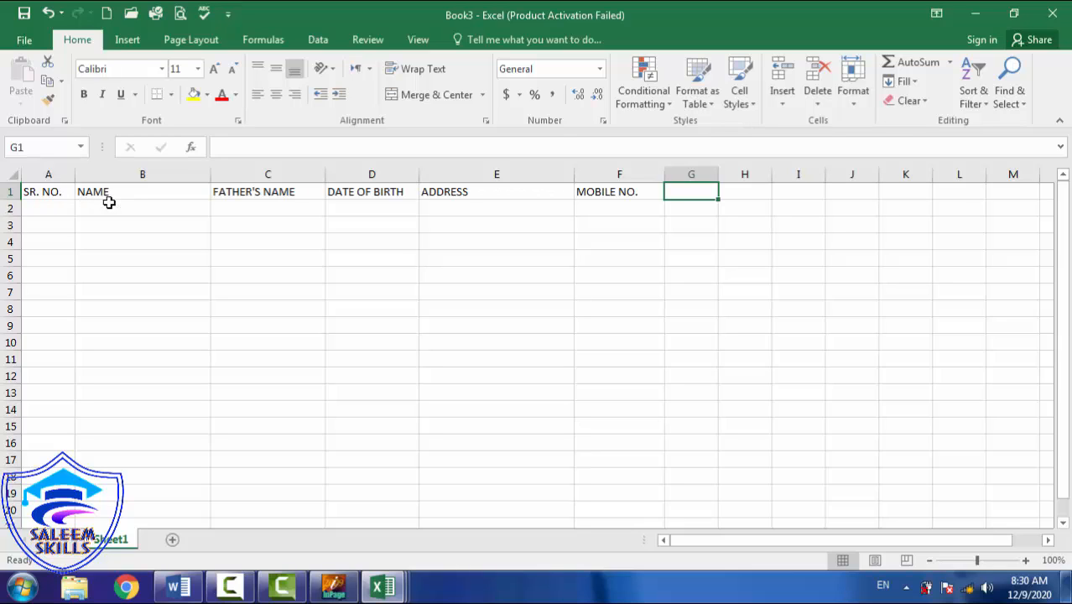
{"action": "left_click", "coordinate": [63, 204]}
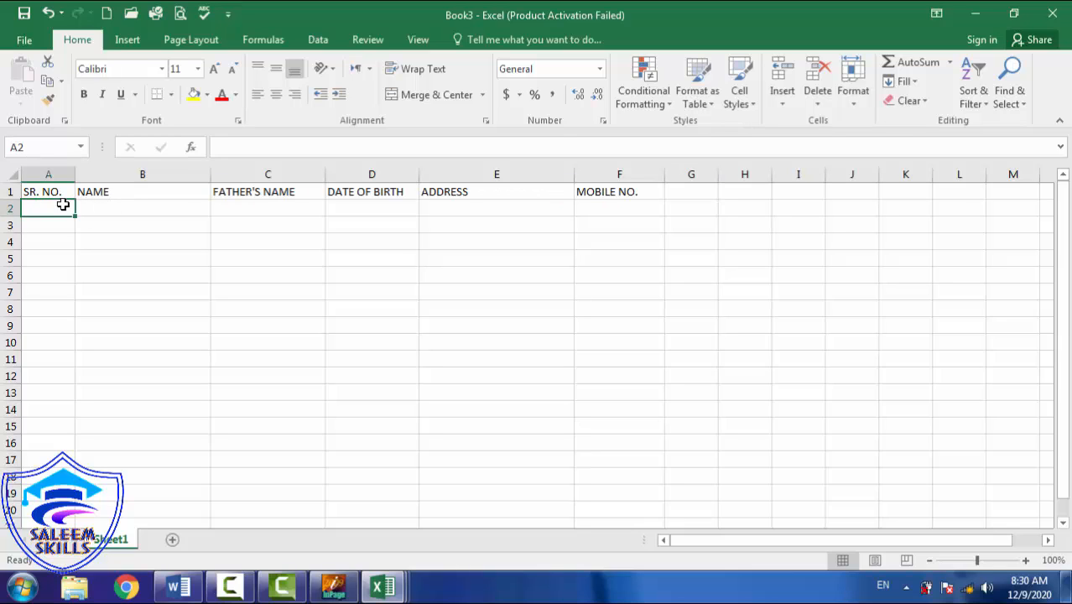
Step: Save the workbook to the Desktop as MS EXCEL 2016 LESSON NO. 1, keeping the Excel Workbook file type
{"action": "left_click", "coordinate": [25, 41]}
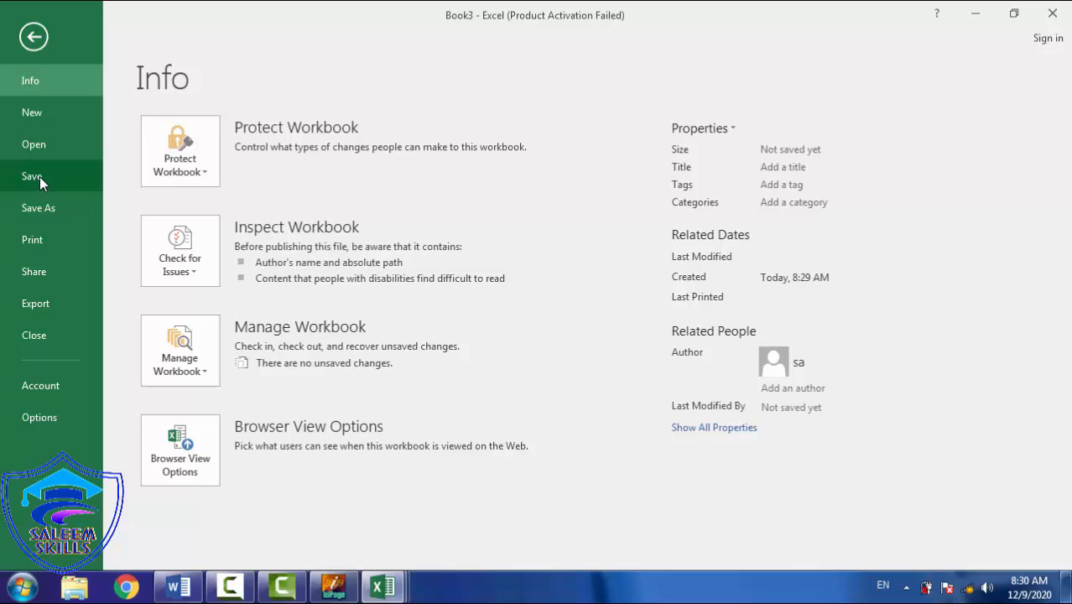
{"action": "left_click", "coordinate": [39, 176]}
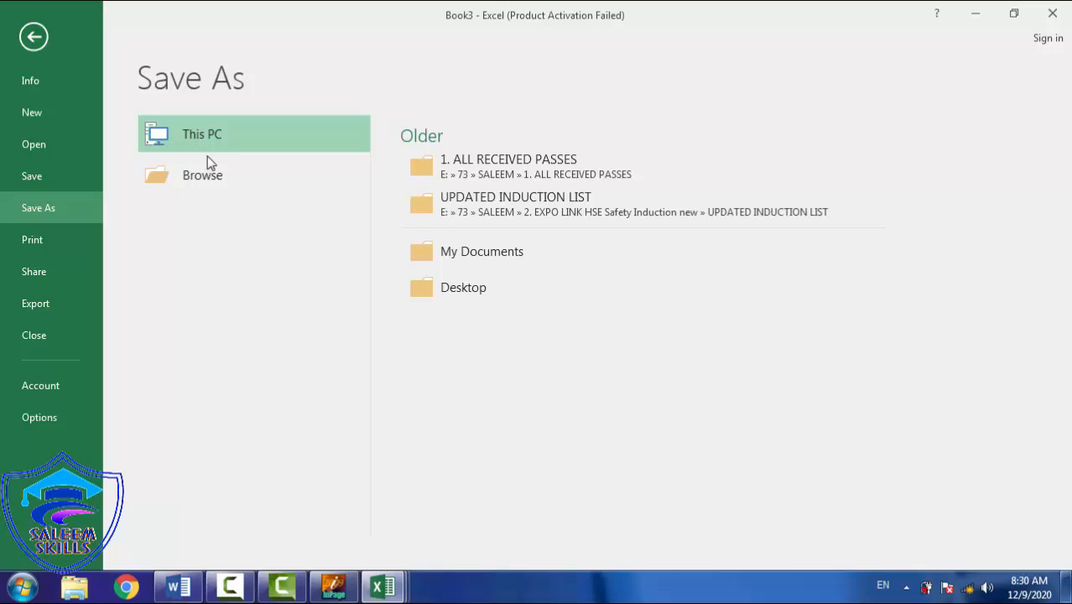
{"action": "left_click", "coordinate": [203, 177]}
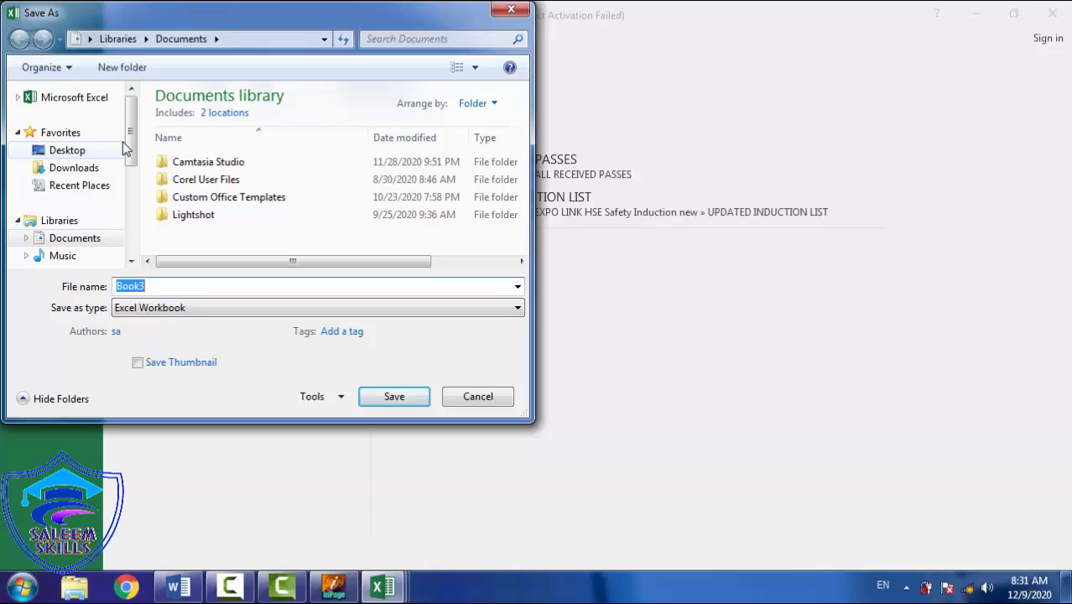
{"action": "left_click", "coordinate": [84, 151]}
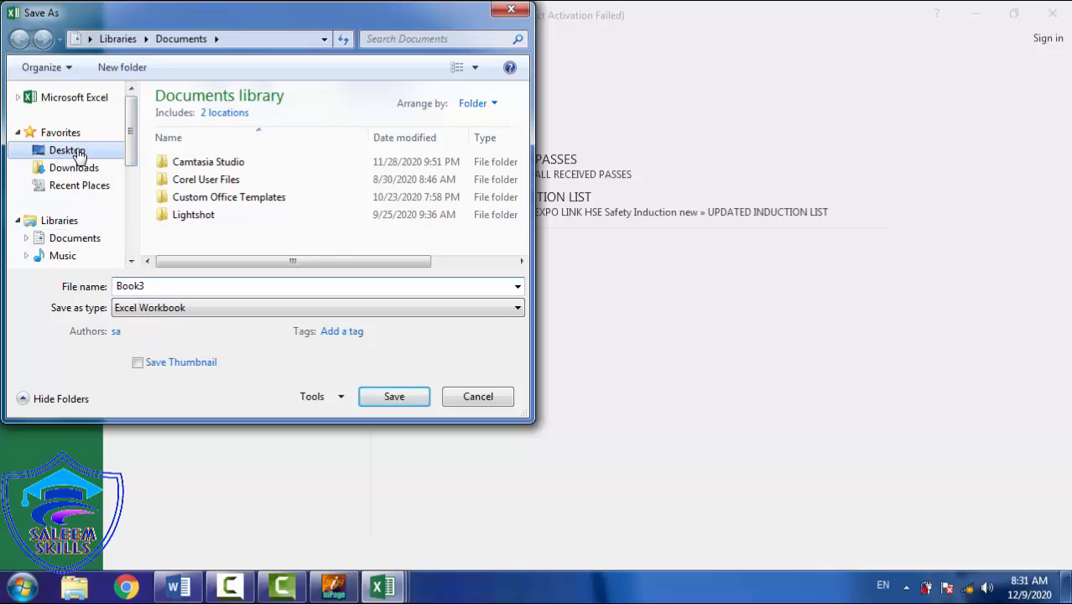
{"action": "double_click", "coordinate": [218, 286]}
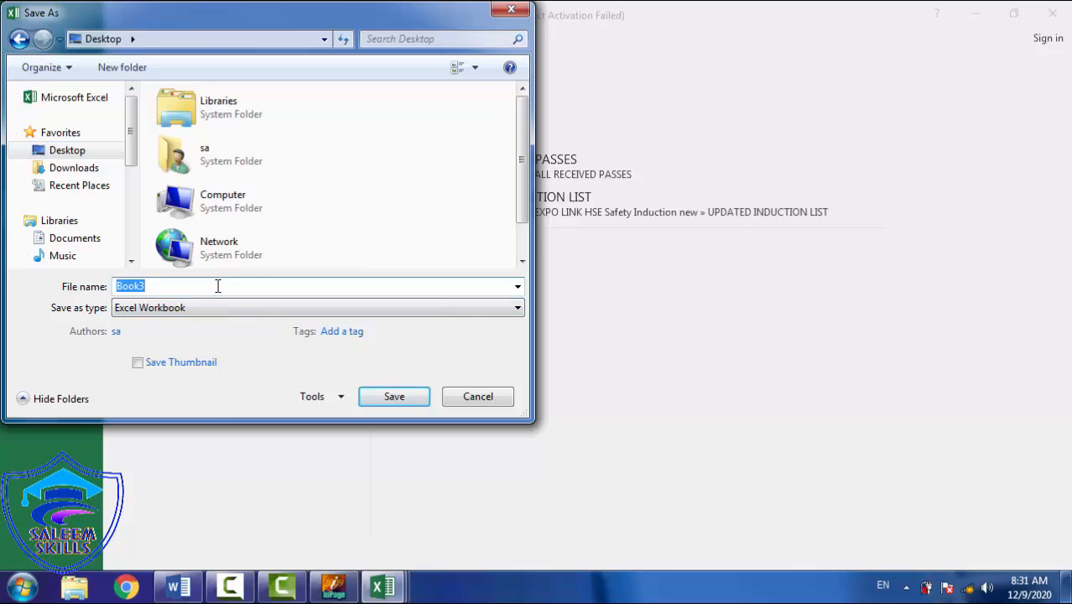
{"action": "type", "text": "MS"}
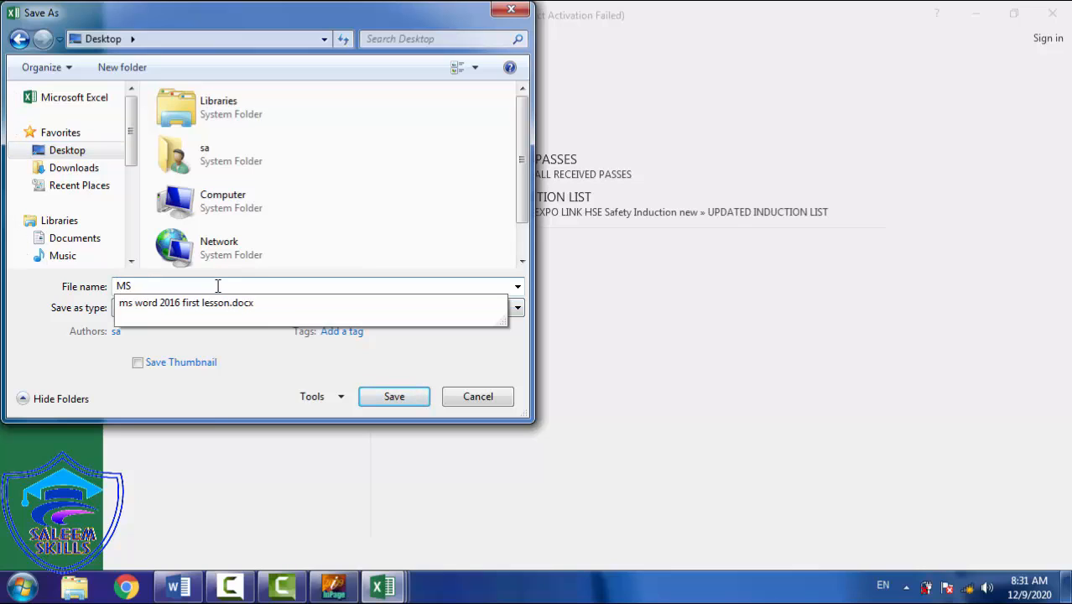
{"action": "type", "text": " EXCEL 2016"}
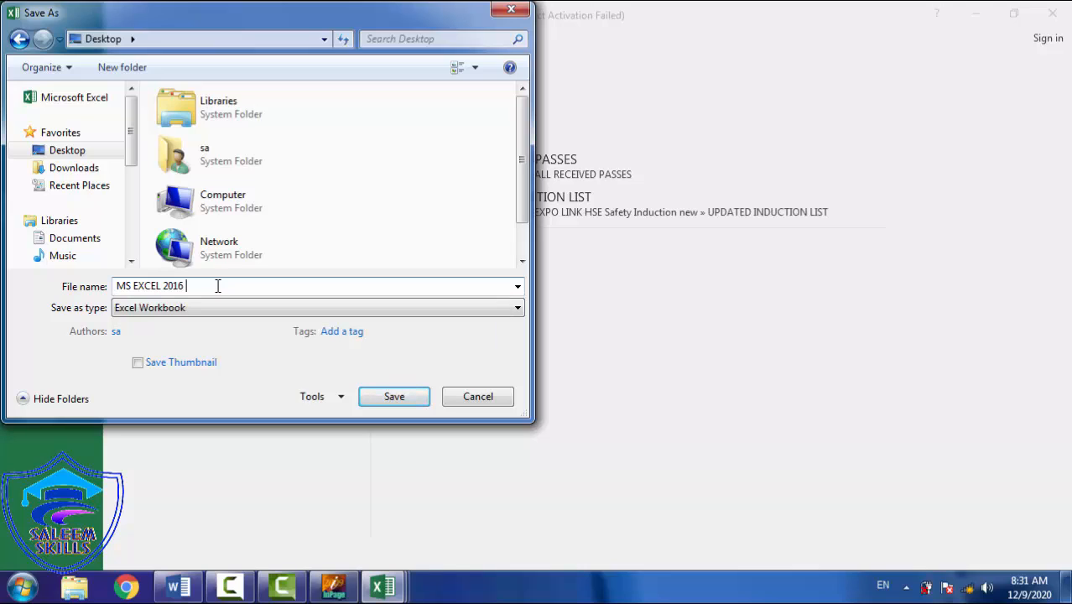
{"action": "type", "text": " LESSON NO. 1"}
{"action": "left_click", "coordinate": [132, 310]}
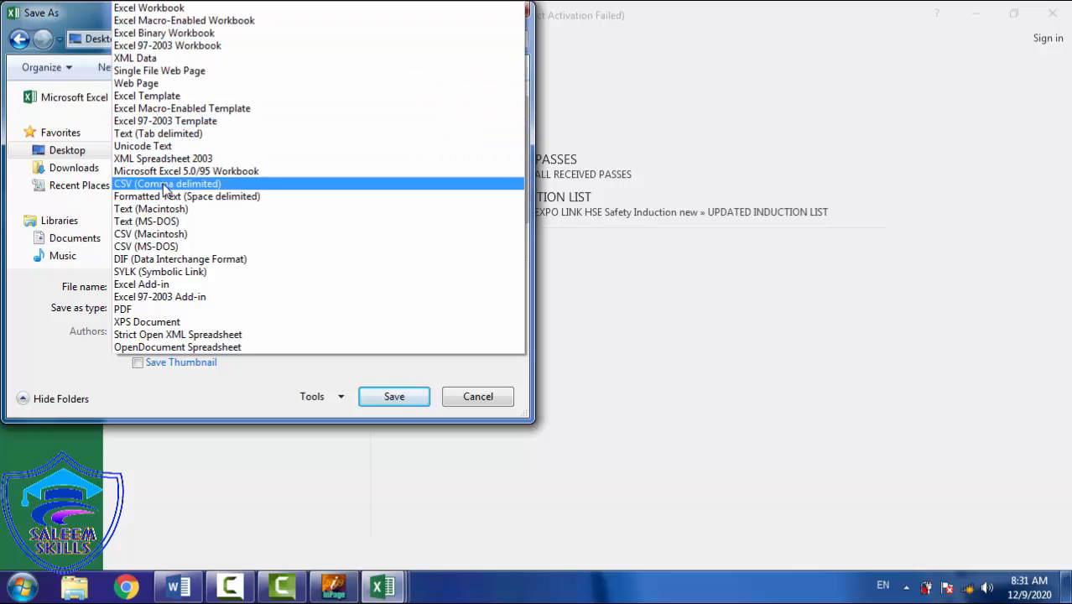
{"action": "key", "text": "Escape"}
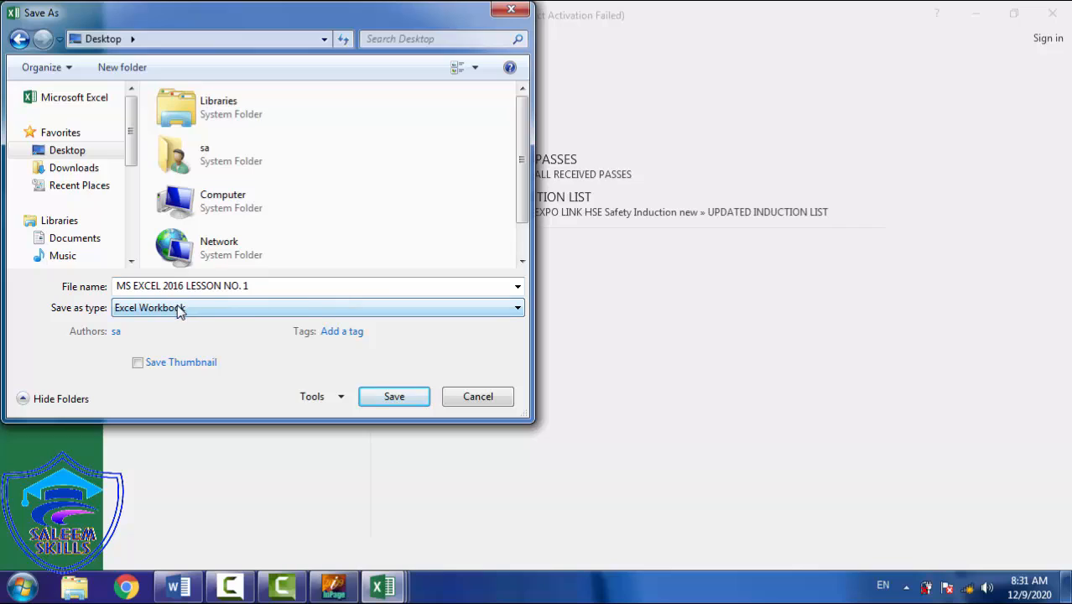
{"action": "left_click", "coordinate": [391, 398]}
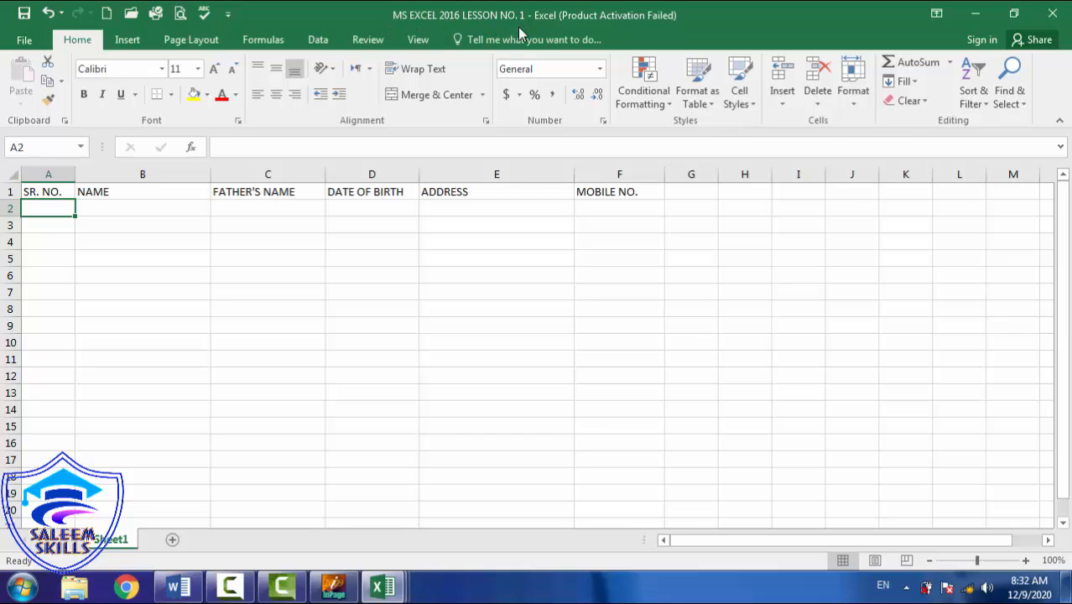
Step: Close the saved lesson workbook, Book2 and Book1, discarding the changes to Book1
{"action": "left_click", "coordinate": [25, 40]}
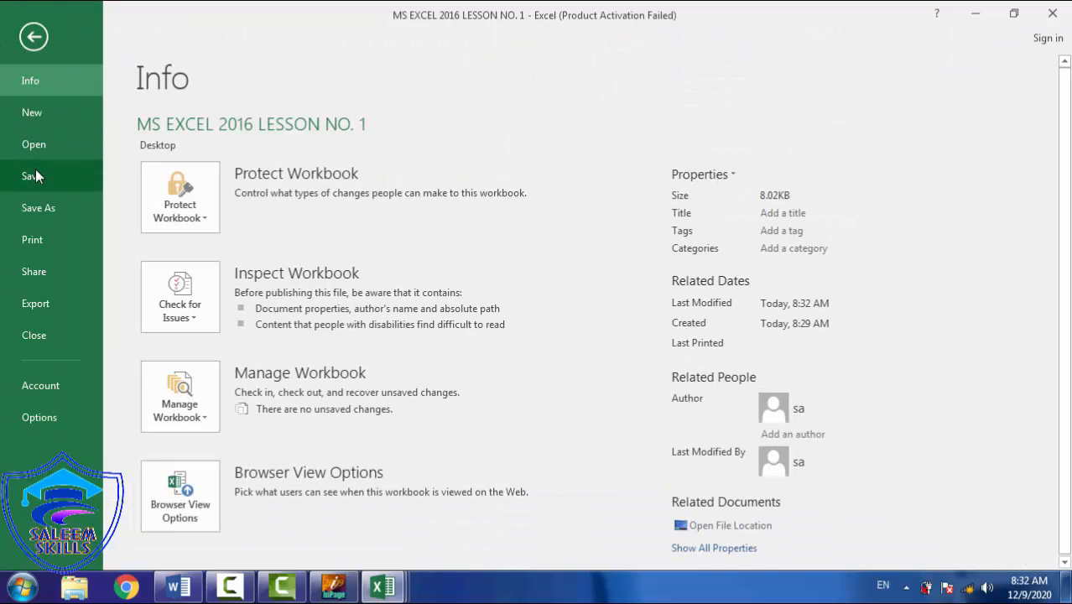
{"action": "left_click", "coordinate": [34, 334]}
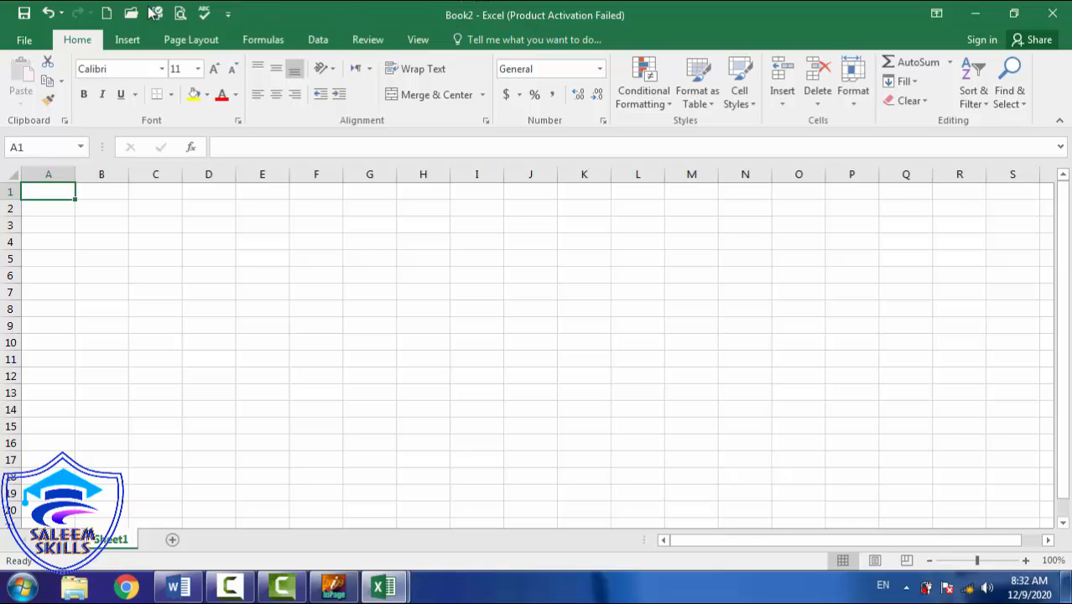
{"action": "left_click", "coordinate": [28, 44]}
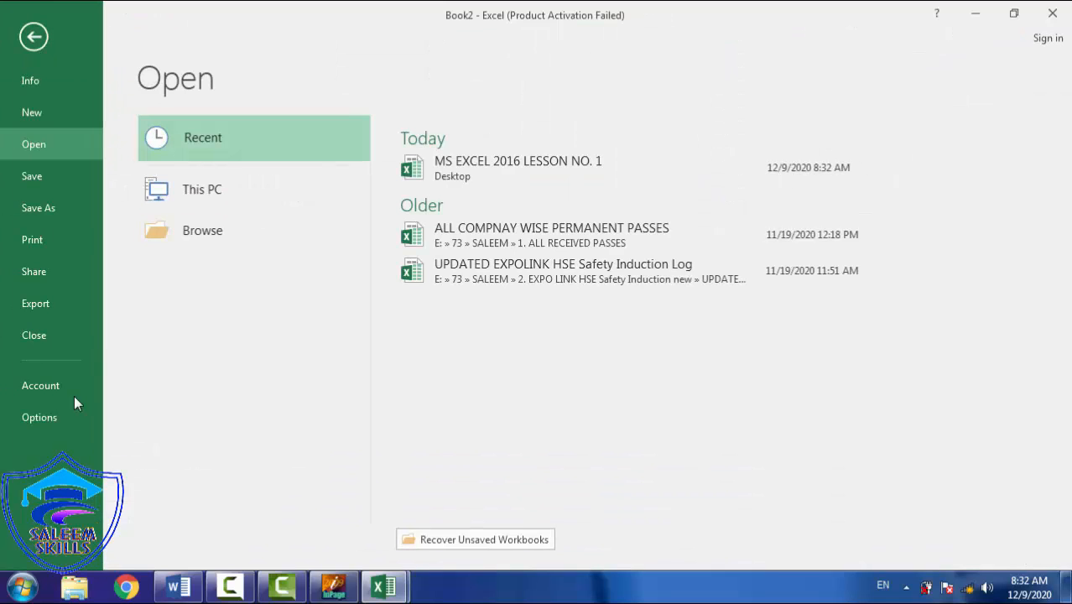
{"action": "left_click", "coordinate": [25, 333]}
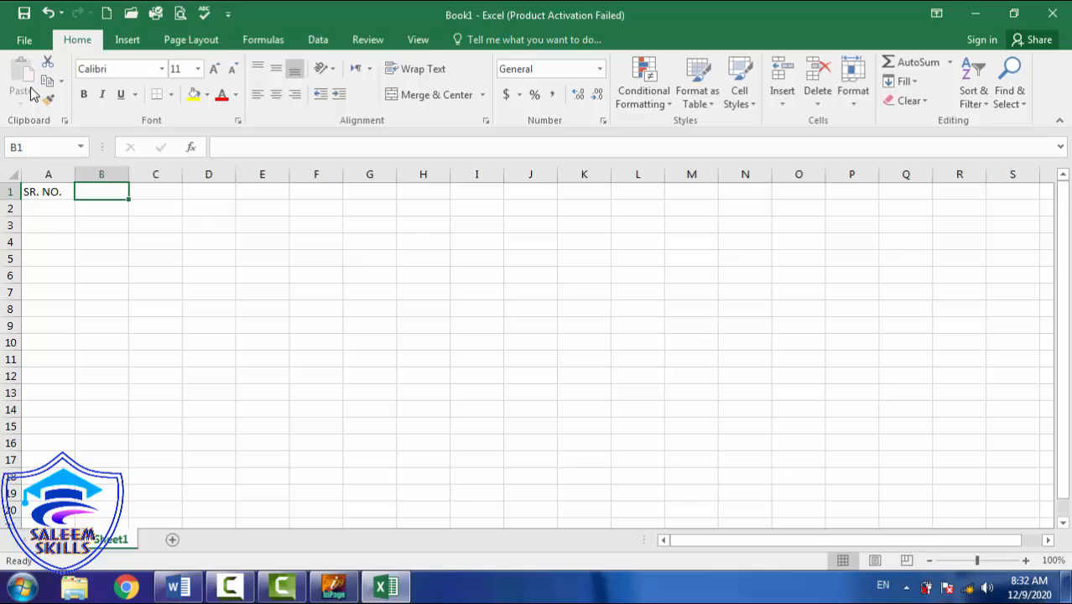
{"action": "key", "text": "ctrl+w"}
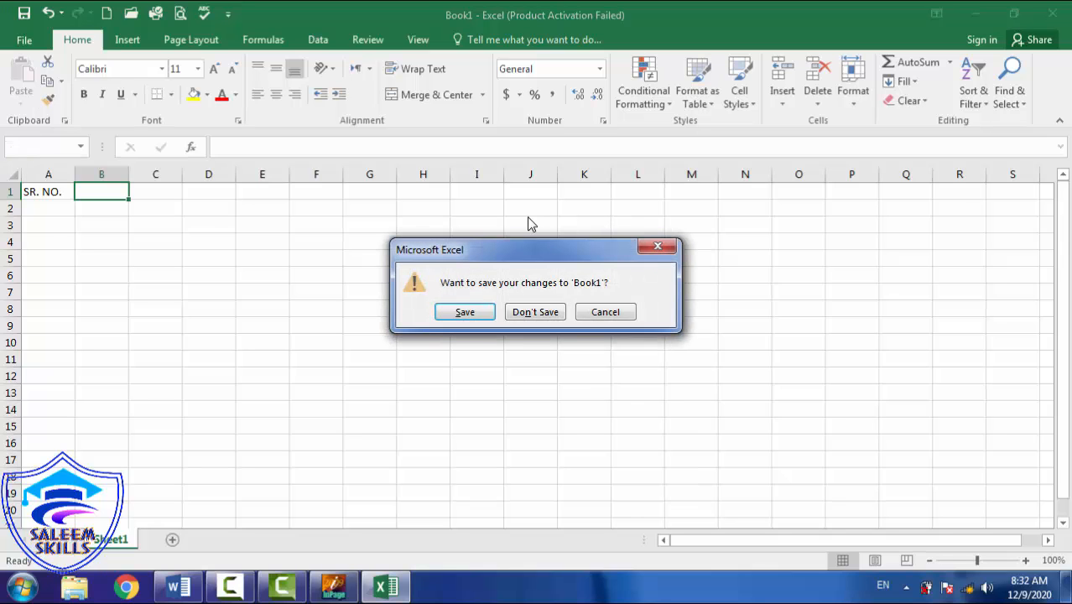
{"action": "left_click", "coordinate": [536, 314]}
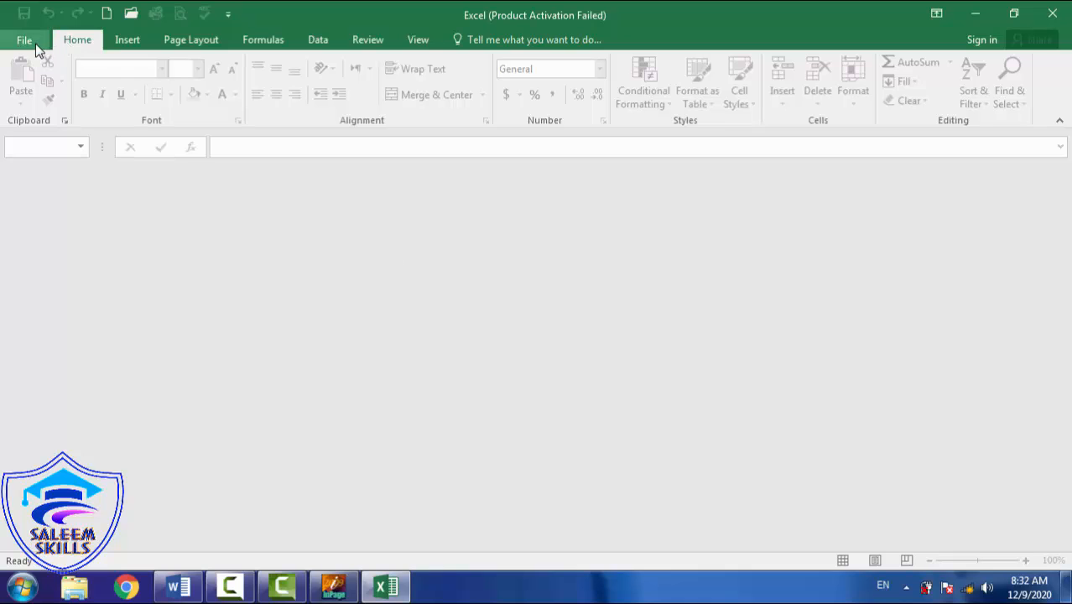
Step: Open the recent workbook MS EXCEL 2016 LESSON NO. 1 and close it again
{"action": "left_click", "coordinate": [25, 41]}
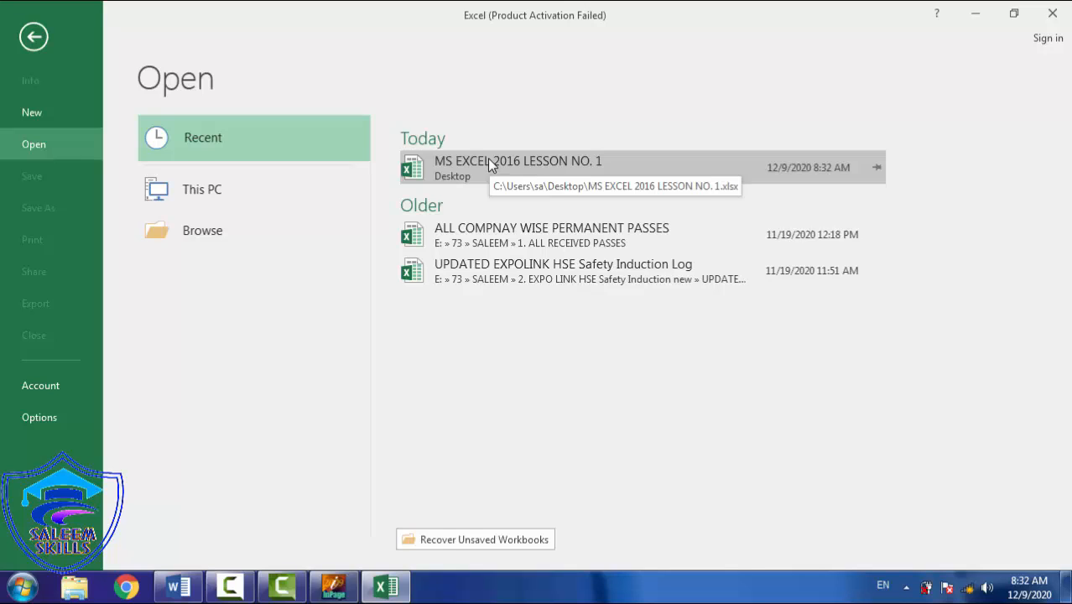
{"action": "left_click", "coordinate": [528, 162]}
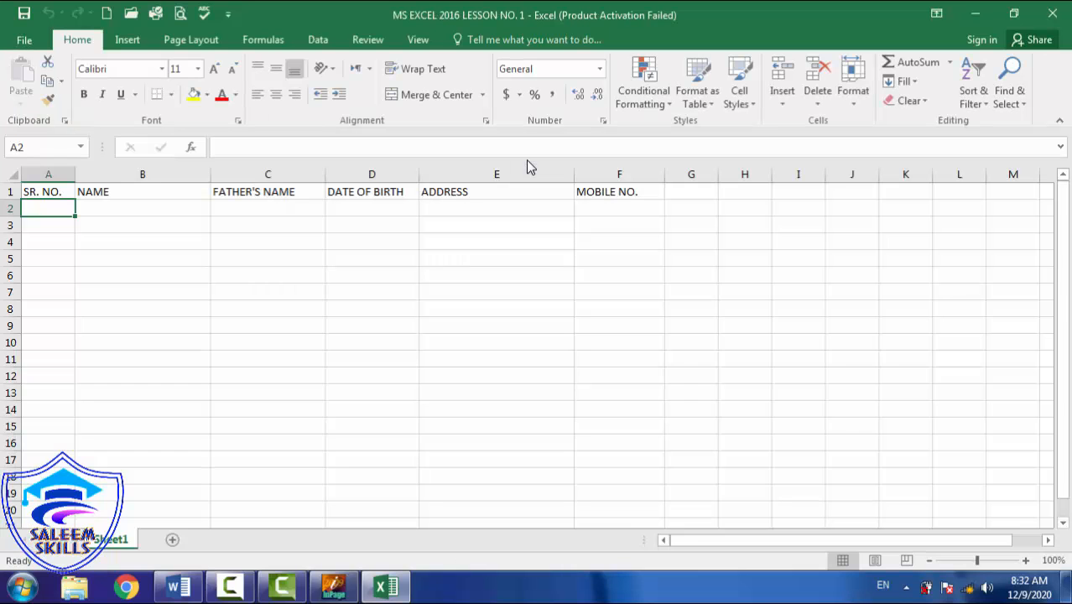
{"action": "key", "text": "ctrl+w"}
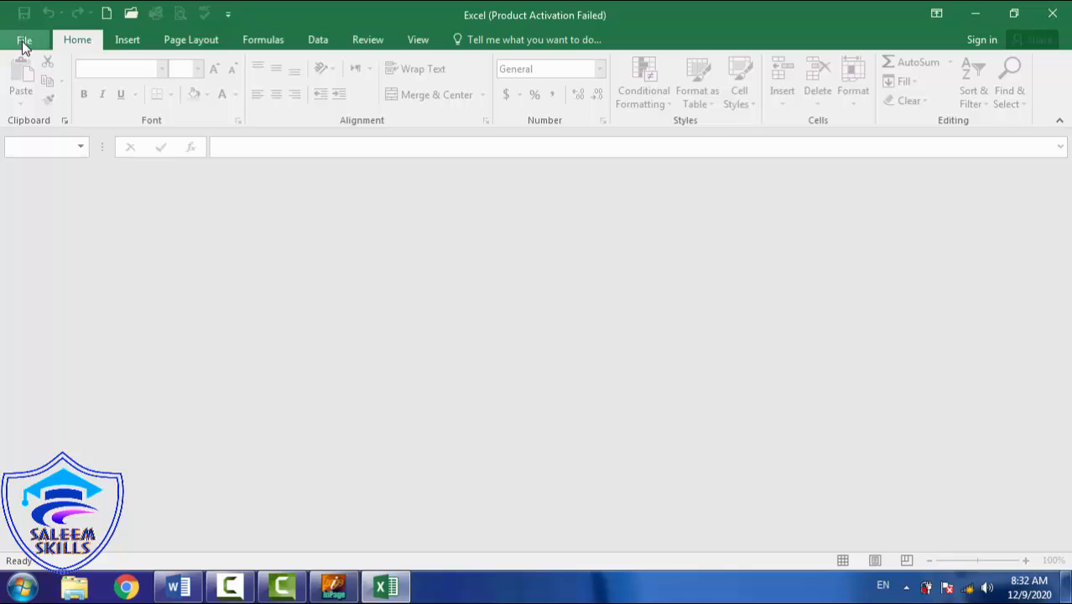
Step: Browse to the Desktop folder and open the workbook MS EXCEL 2016 LESSON NO. 1
{"action": "left_click", "coordinate": [24, 42]}
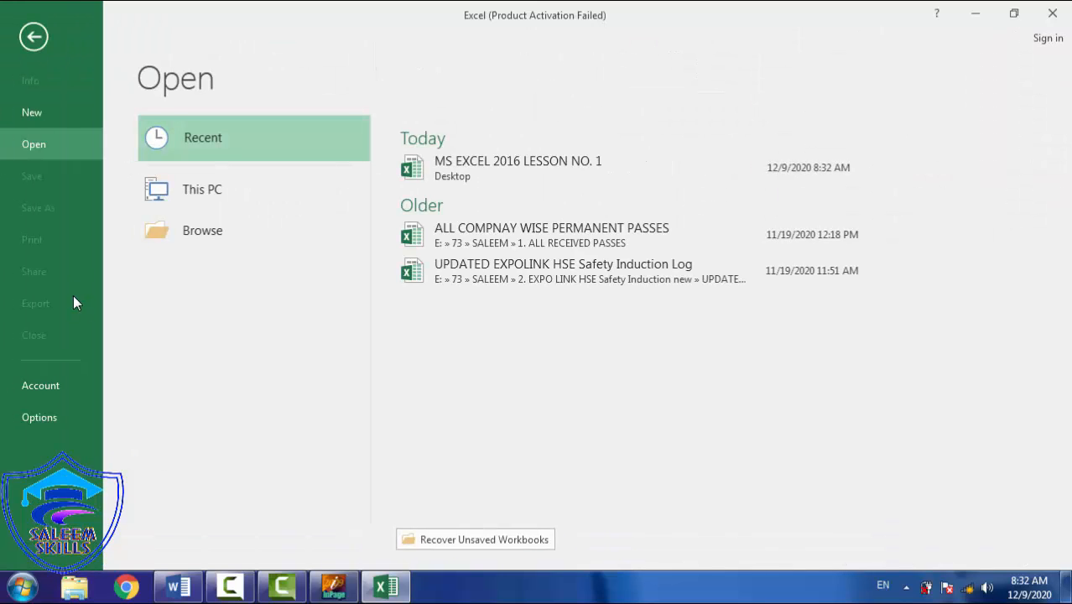
{"action": "left_click", "coordinate": [191, 237]}
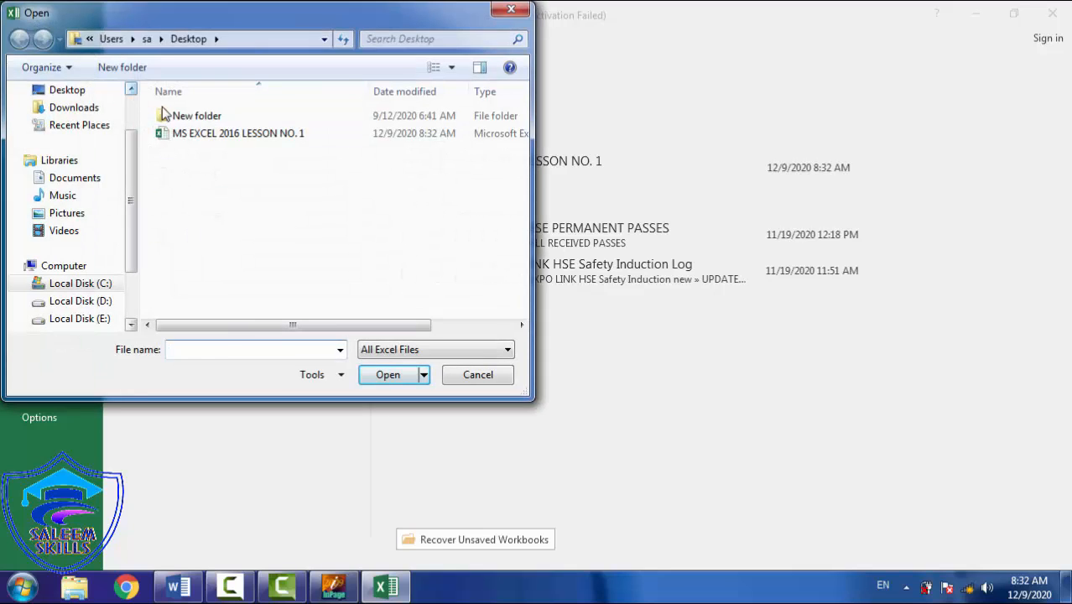
{"action": "left_click", "coordinate": [189, 141]}
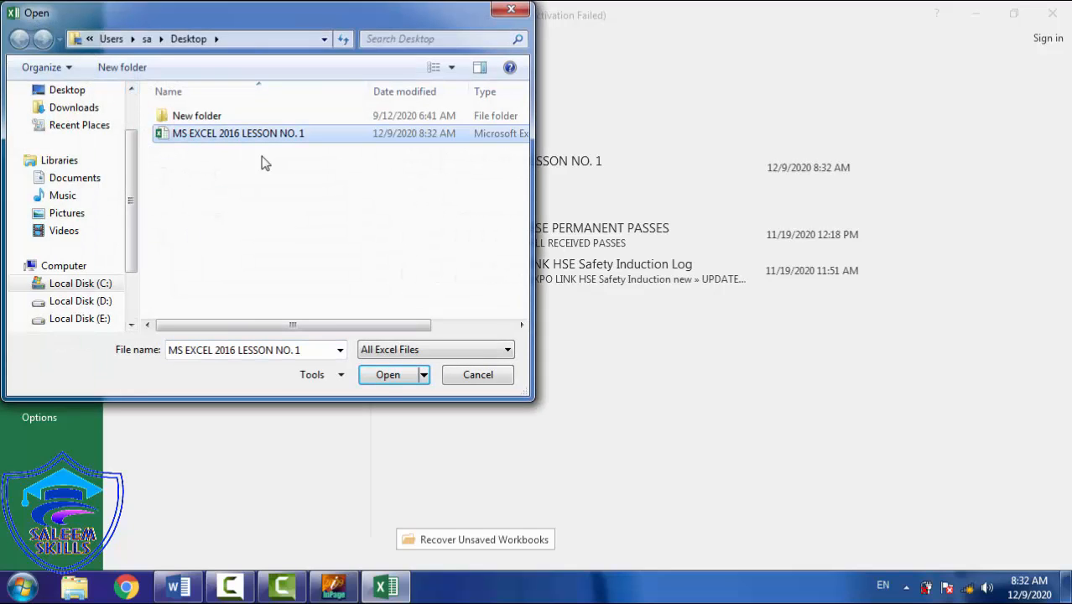
{"action": "left_click", "coordinate": [390, 379]}
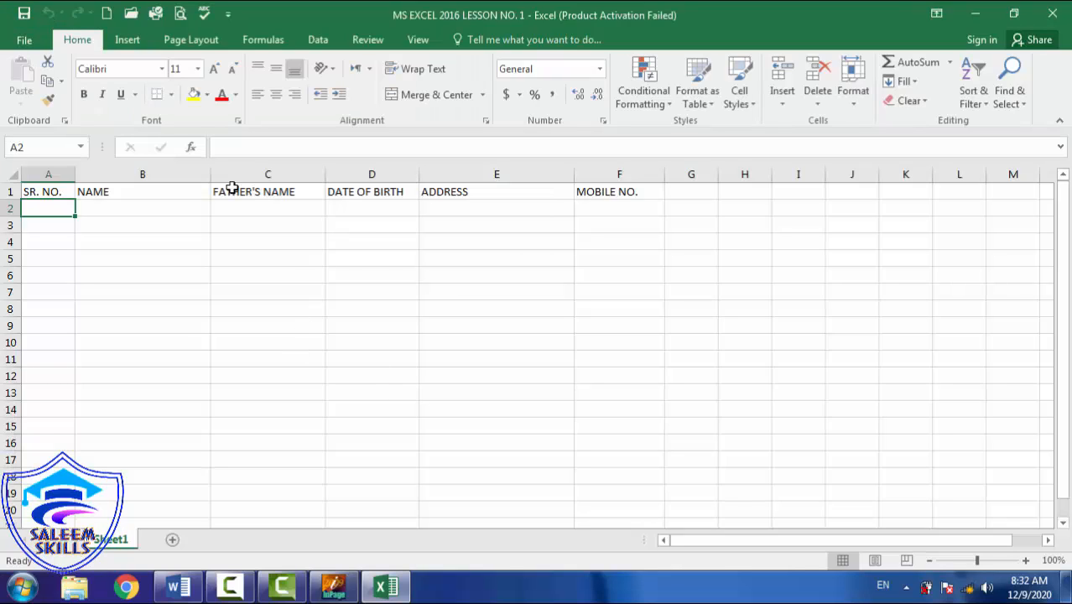
{"action": "left_click", "coordinate": [22, 40]}
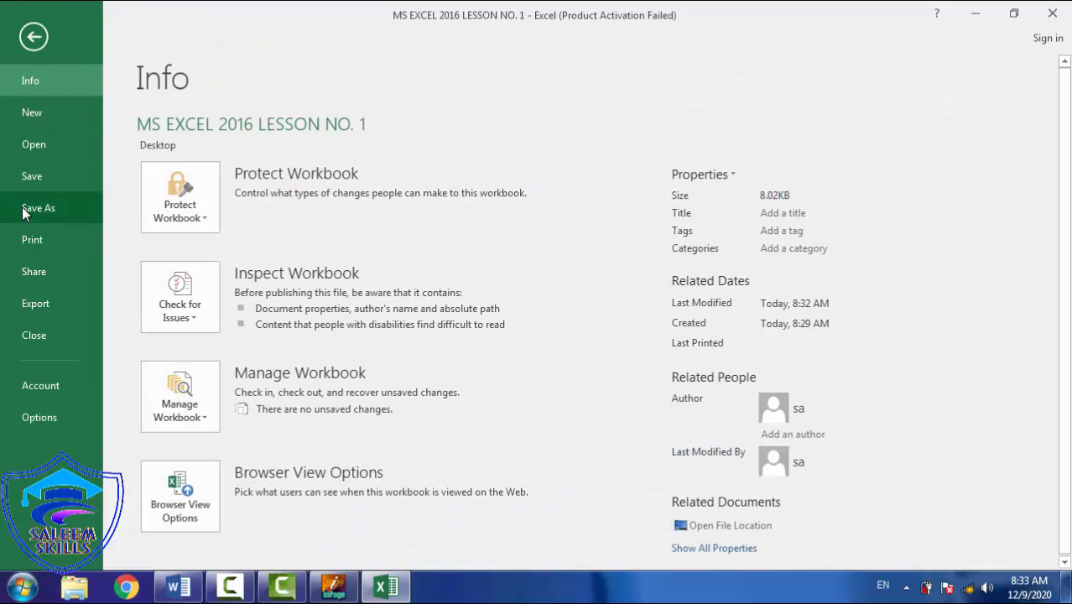
{"action": "left_click", "coordinate": [24, 212]}
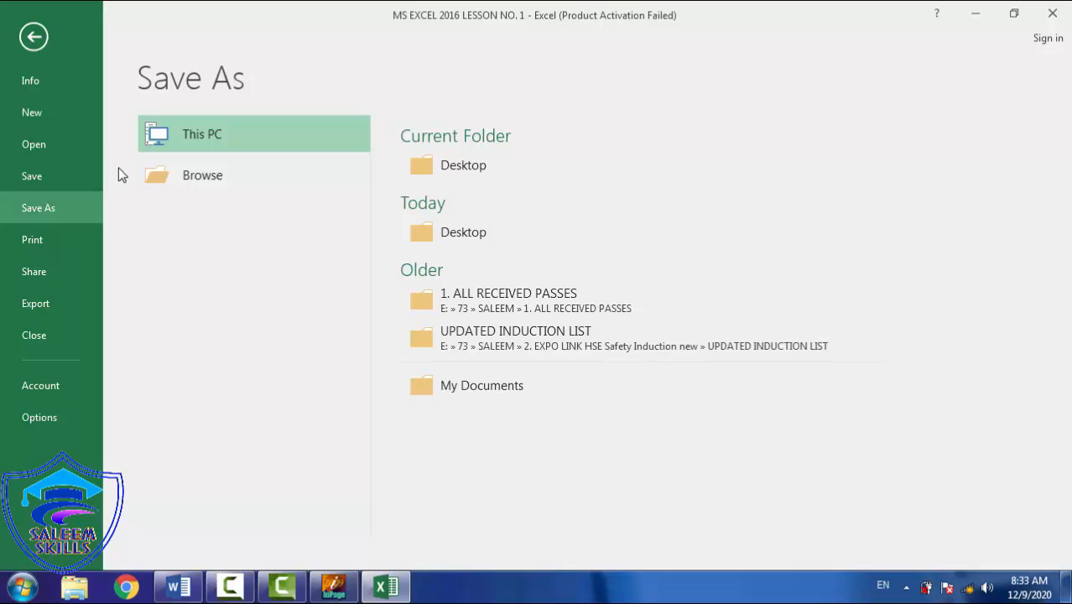
{"action": "key", "text": "Escape"}
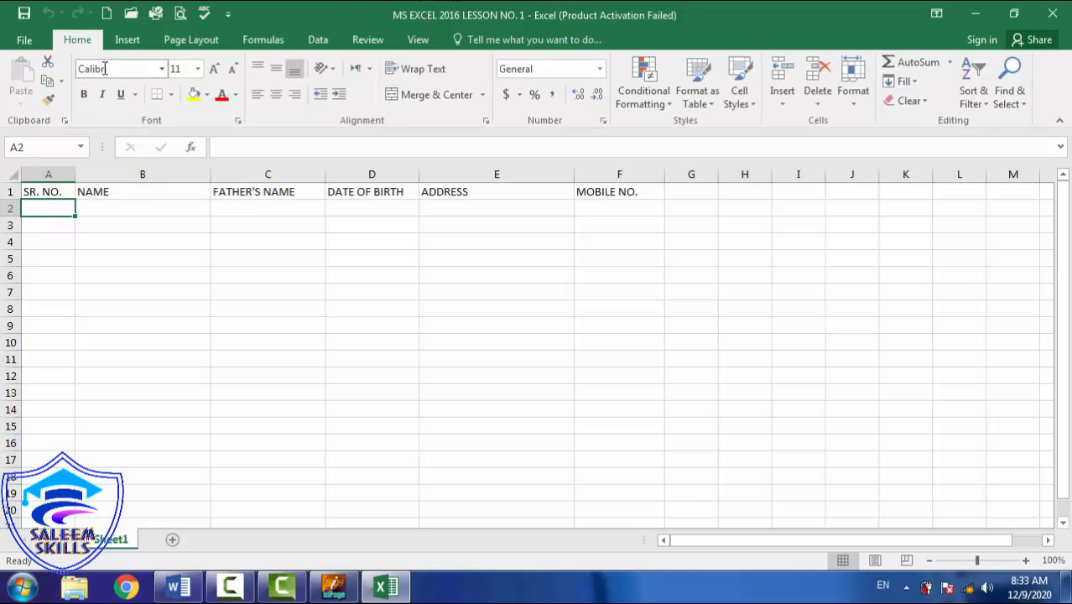
Step: Save a copy of the workbook to the Desktop as HOW TO SAVE AS IN MS EXCEL 2016, keeping the Excel Workbook type
{"action": "left_click", "coordinate": [16, 42]}
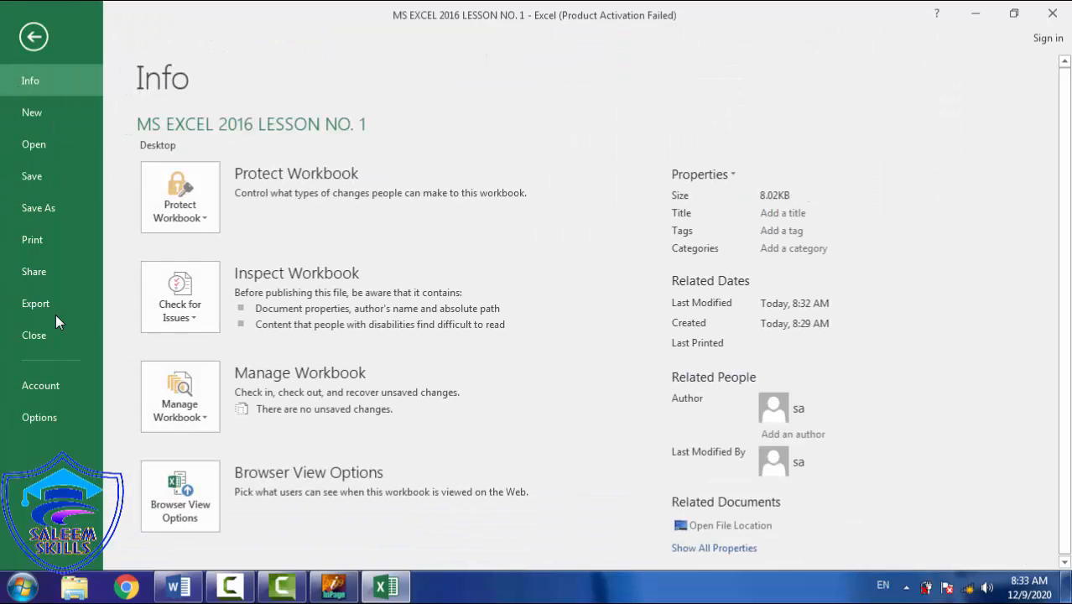
{"action": "left_click", "coordinate": [38, 210]}
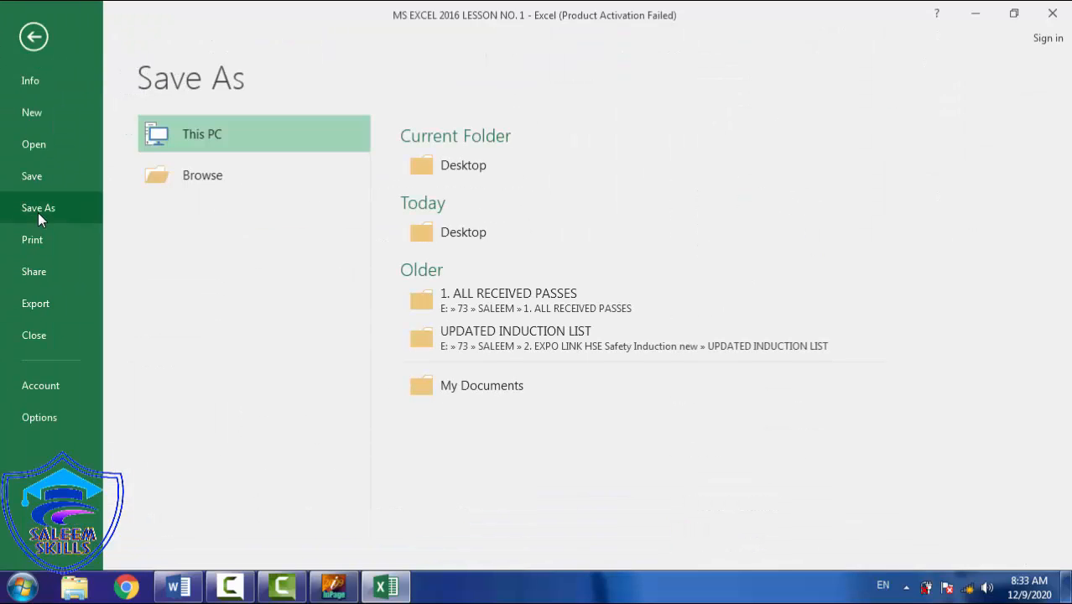
{"action": "left_click", "coordinate": [201, 179]}
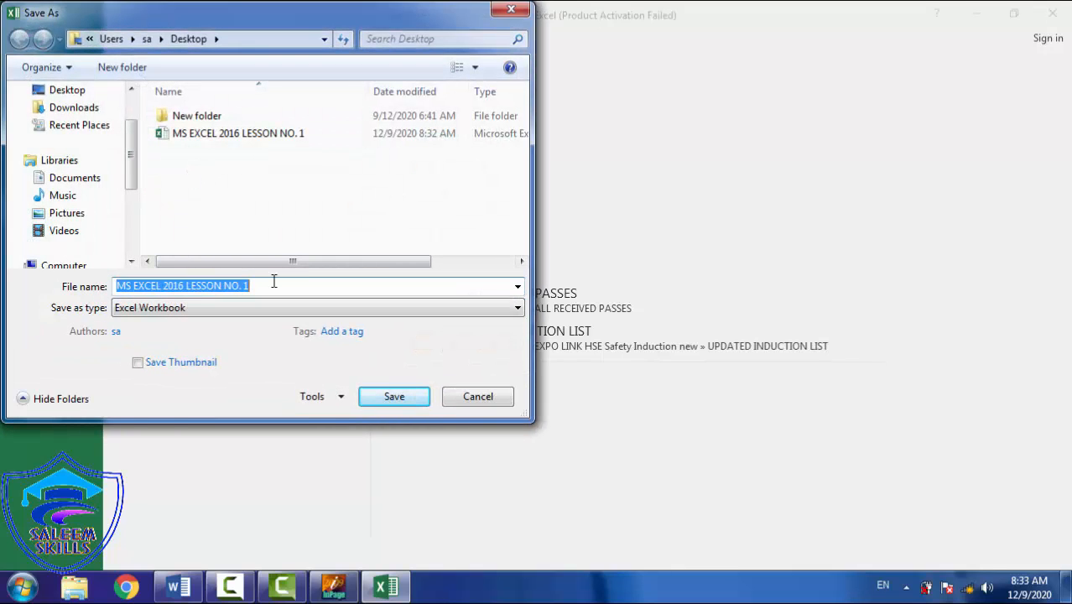
{"action": "type", "text": "HOW "}
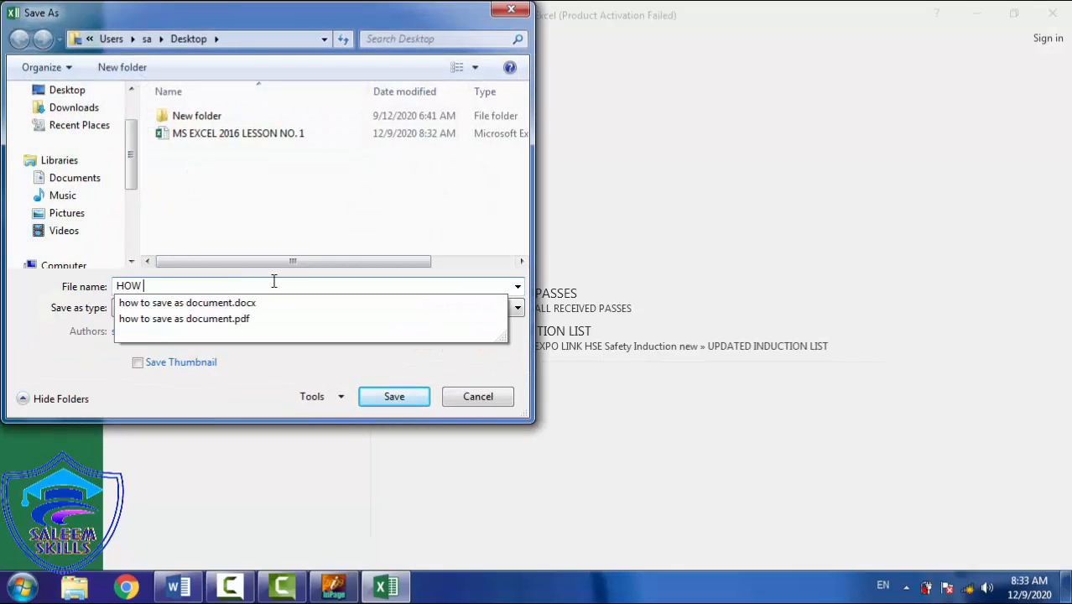
{"action": "type", "text": "TO SAVE AS IN MS EXCE"}
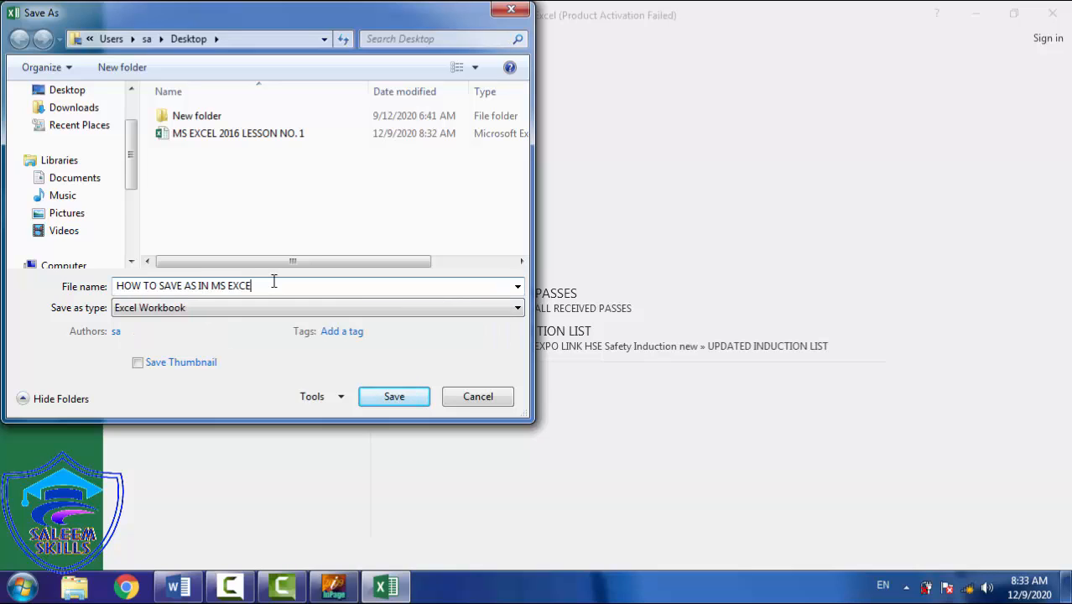
{"action": "type", "text": "L 2016"}
{"action": "left_click", "coordinate": [387, 396]}
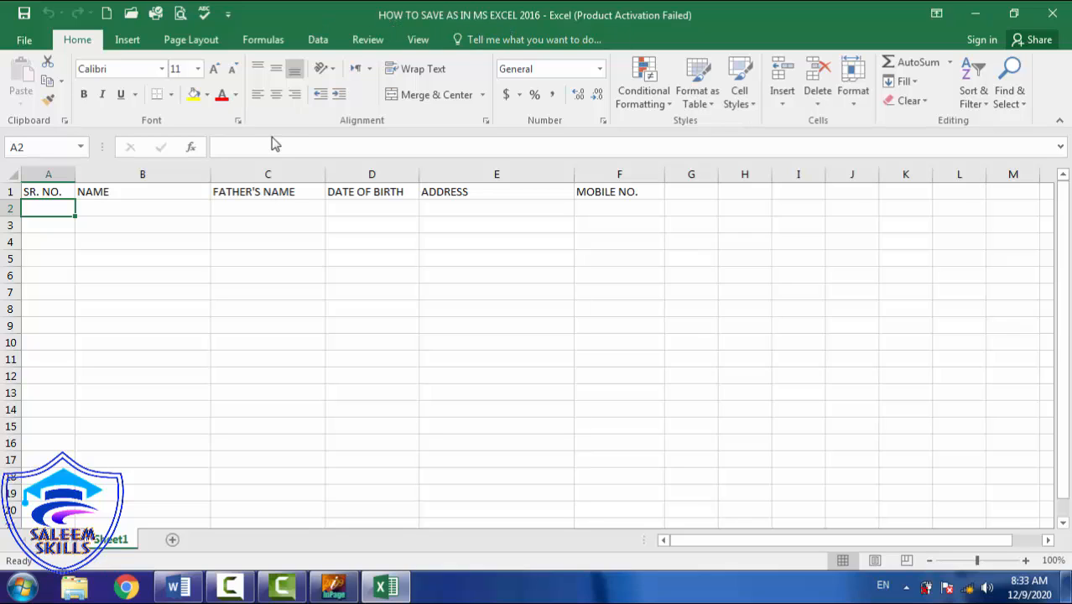
Step: Make the headings in row 1 bold and red, and save the workbook
{"action": "left_click", "coordinate": [10, 194]}
{"action": "left_click", "coordinate": [84, 94]}
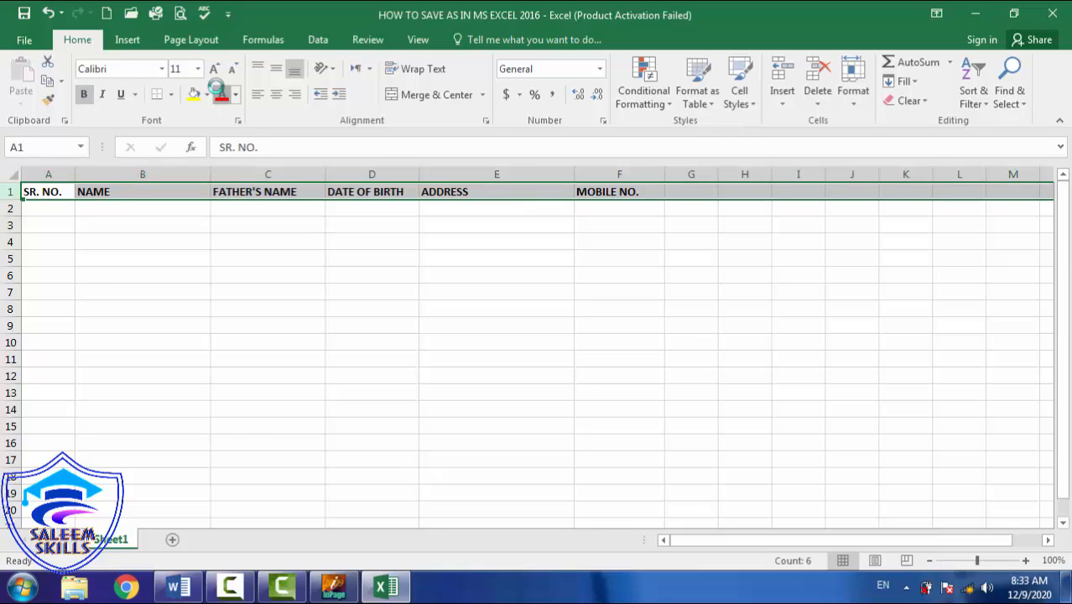
{"action": "left_click", "coordinate": [222, 95]}
{"action": "left_click", "coordinate": [229, 240]}
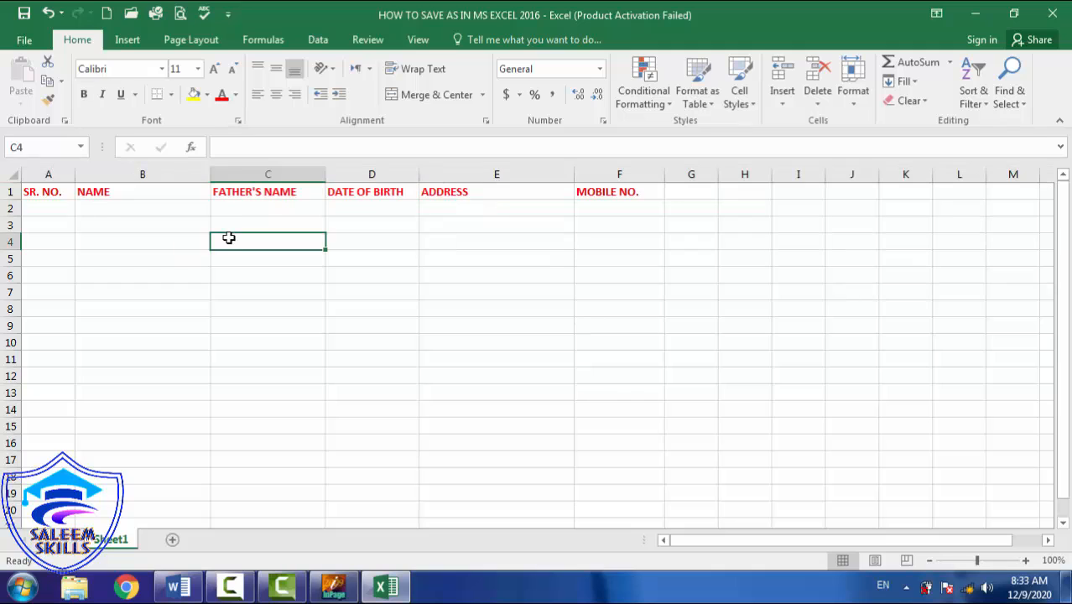
{"action": "left_click", "coordinate": [23, 11]}
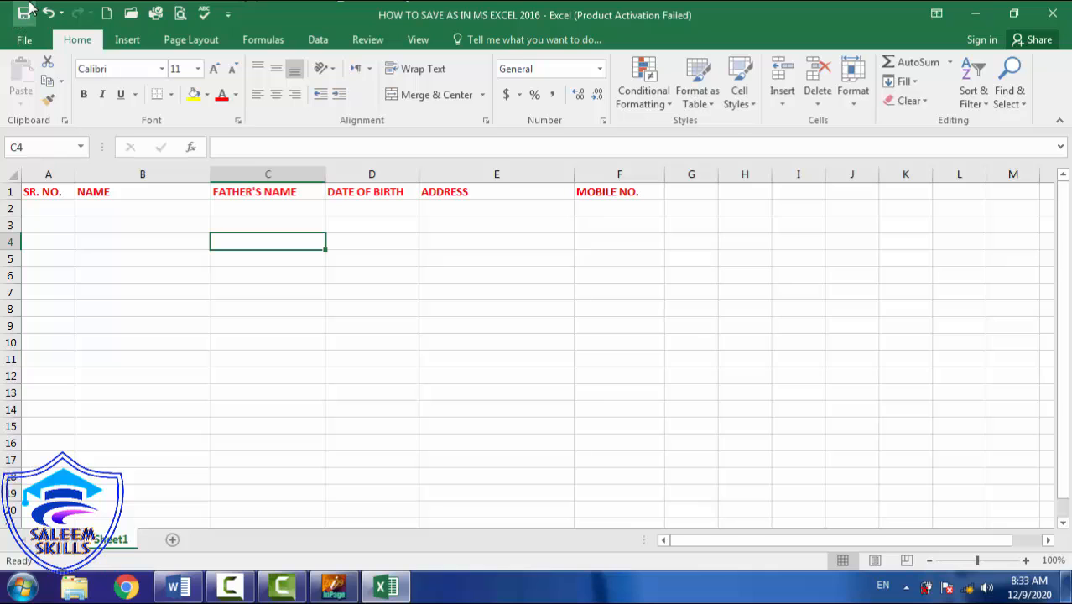
Step: Close the HOW TO SAVE AS IN MS EXCEL 2016 workbook and show the Windows desktop
{"action": "left_click", "coordinate": [25, 39]}
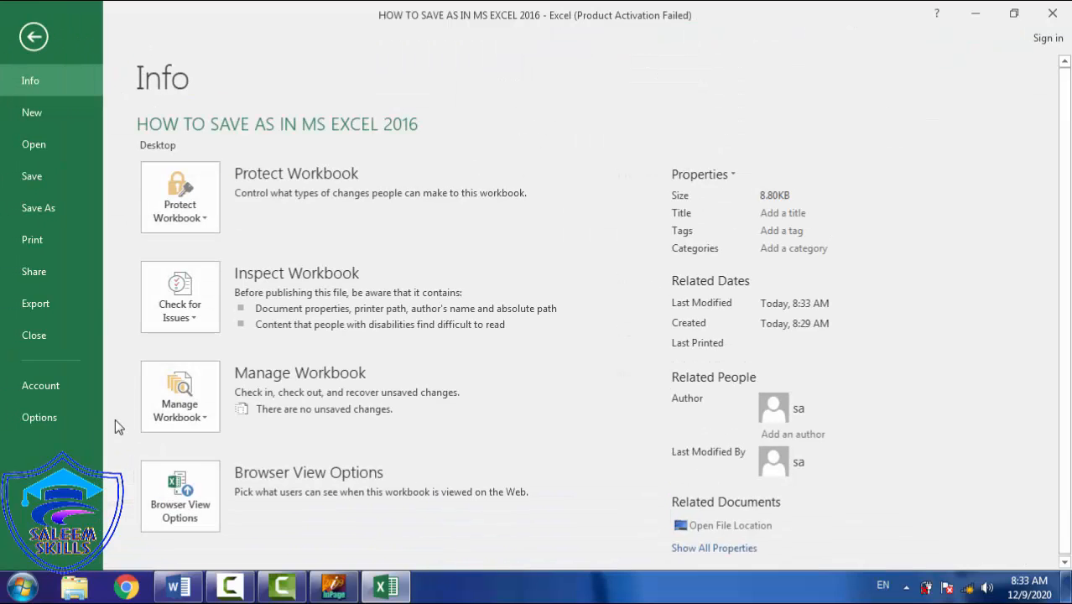
{"action": "left_click", "coordinate": [52, 336]}
{"action": "key", "text": "super+d"}
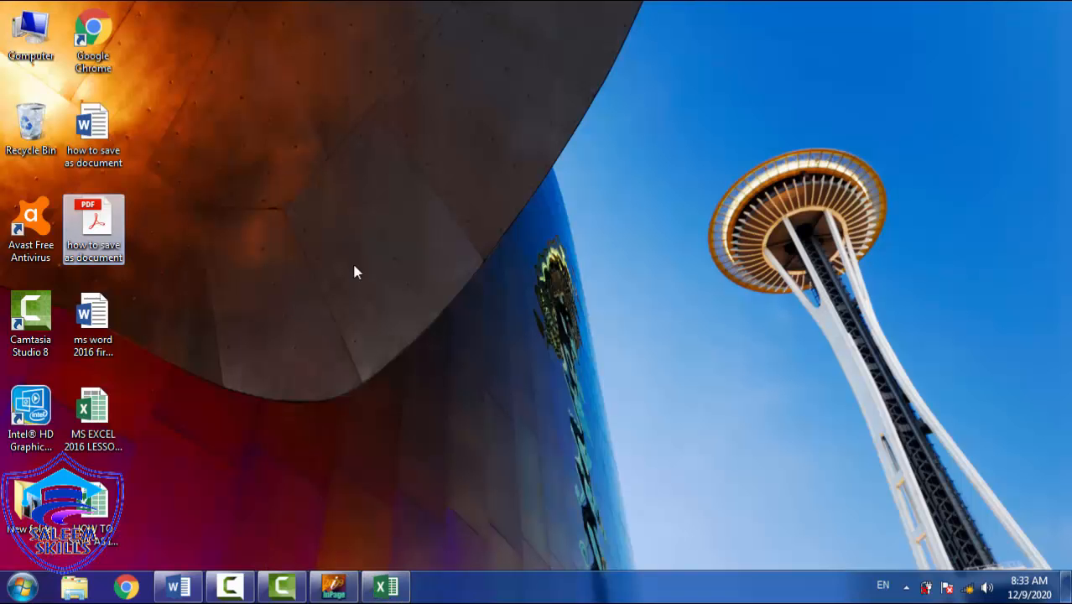
Step: Open HOW TO SAVE AS IN MS EXCEL 2016 from its desktop file and select cell B1
{"action": "left_click", "coordinate": [90, 415]}
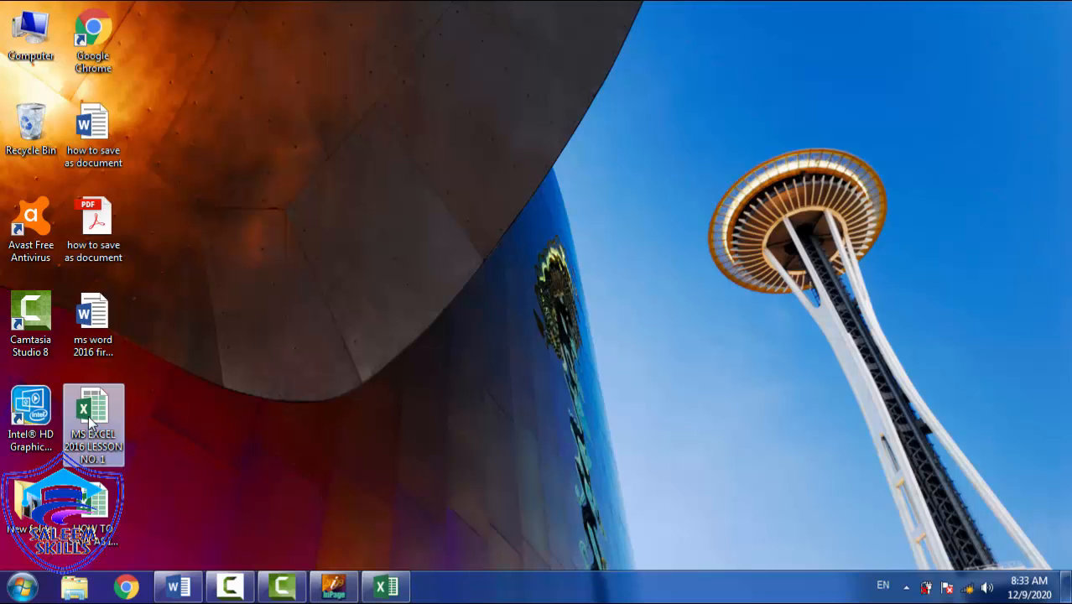
{"action": "left_click", "coordinate": [95, 497]}
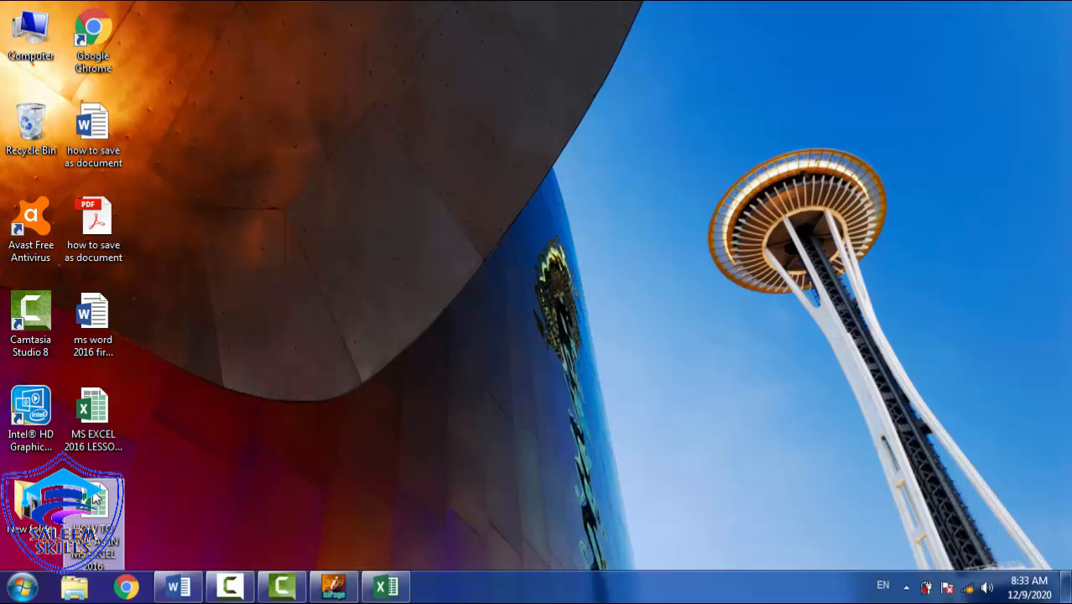
{"action": "double_click", "coordinate": [95, 497]}
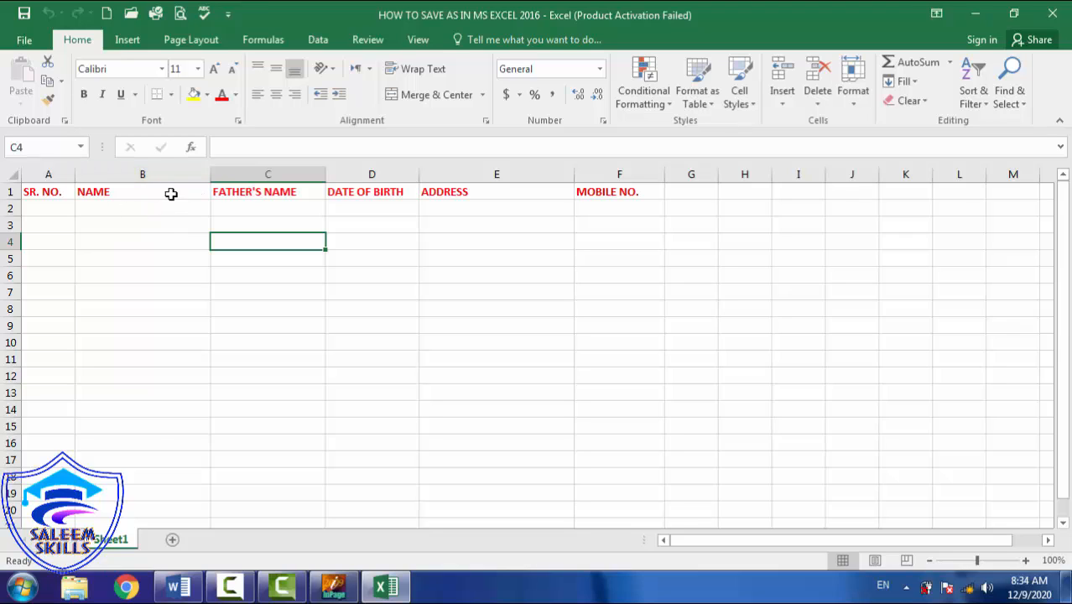
{"action": "left_click", "coordinate": [170, 190]}
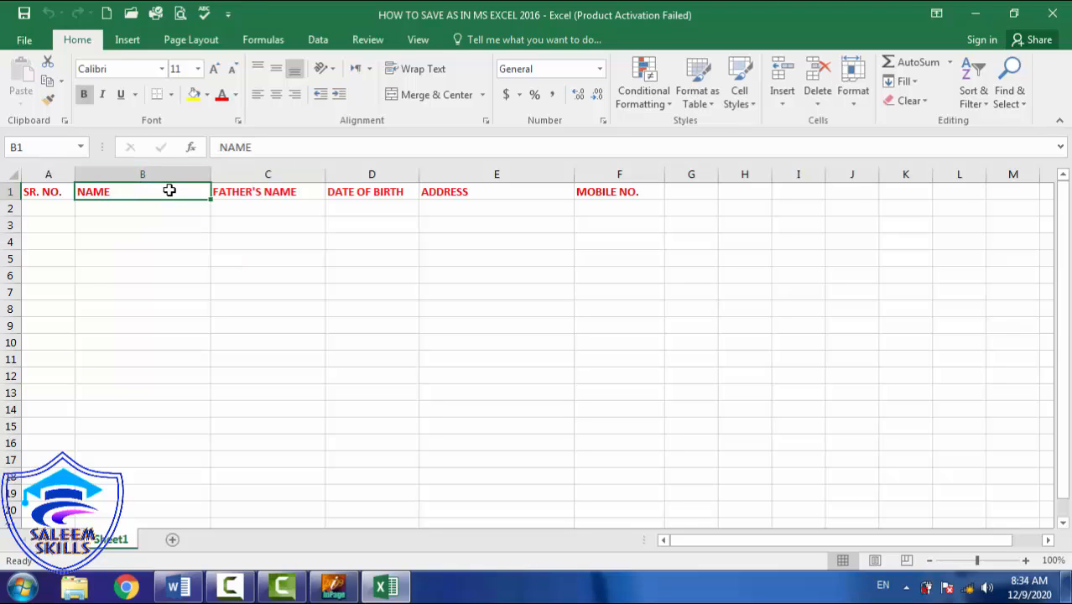
Step: Export the workbook to the Desktop as a PDF named HOW TO SAVE AS IN MS EXCEL 2016, with standard optimization and opening after publishing
{"action": "left_click", "coordinate": [25, 40]}
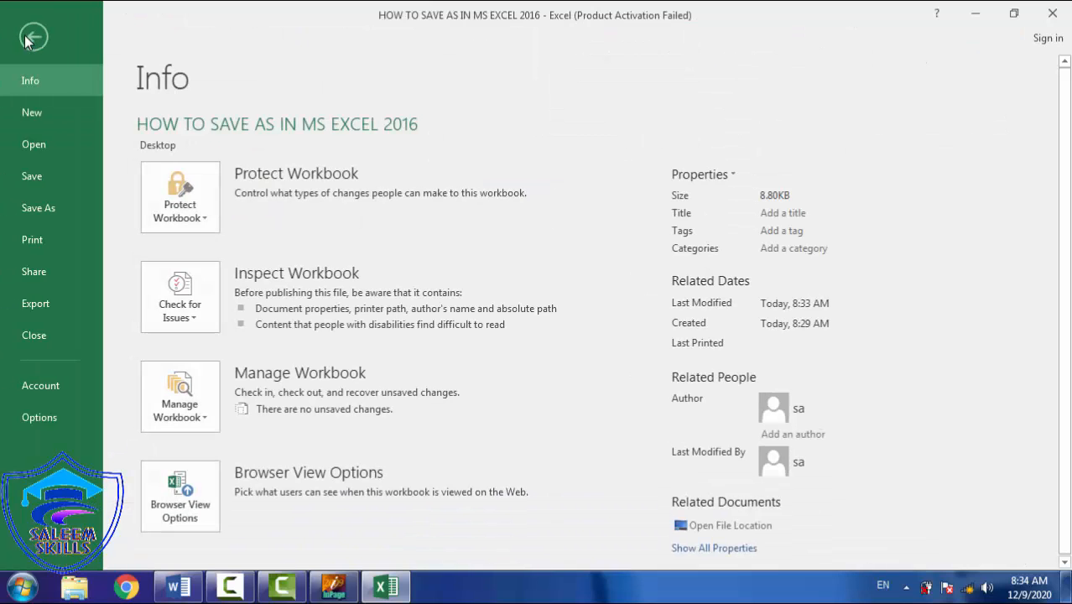
{"action": "left_click", "coordinate": [42, 303]}
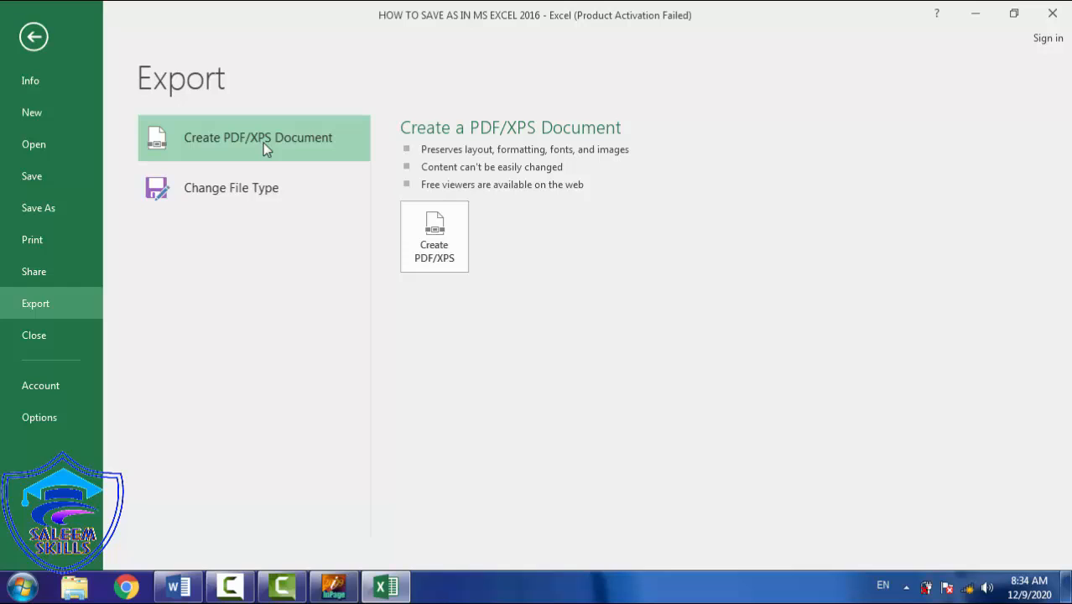
{"action": "left_click", "coordinate": [436, 241]}
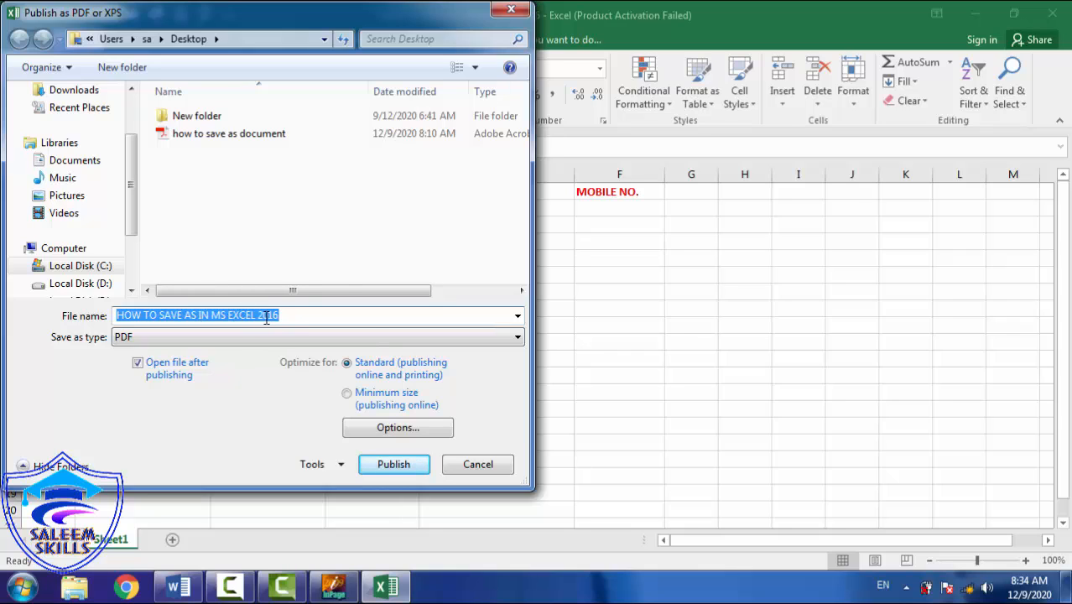
{"action": "left_click", "coordinate": [393, 466]}
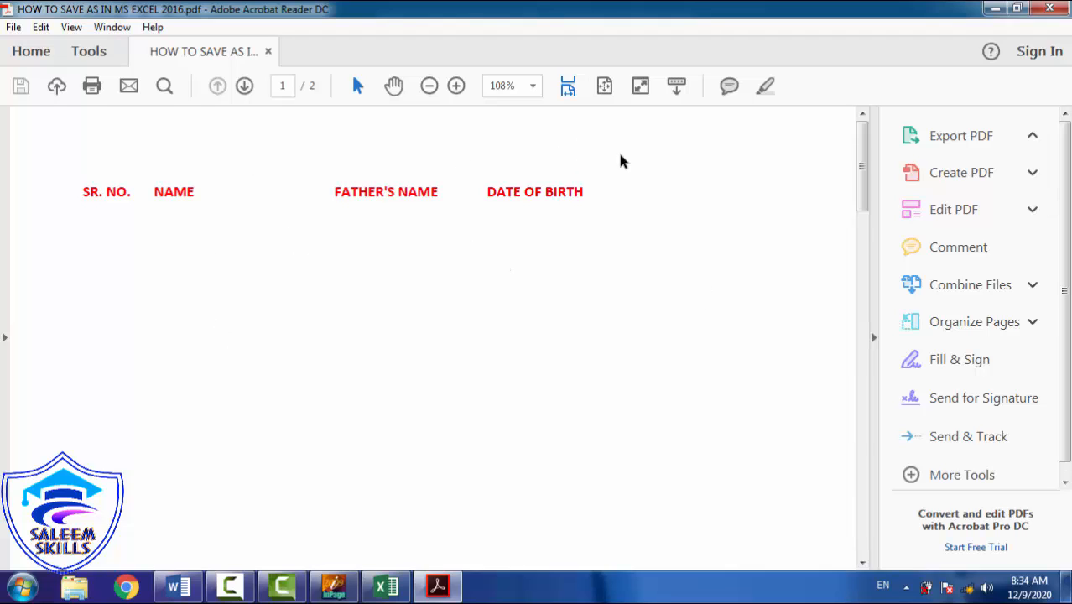
Step: View the exported PDF at 50% zoom and close Adobe Acrobat Reader to return to Excel
{"action": "left_click", "coordinate": [533, 88]}
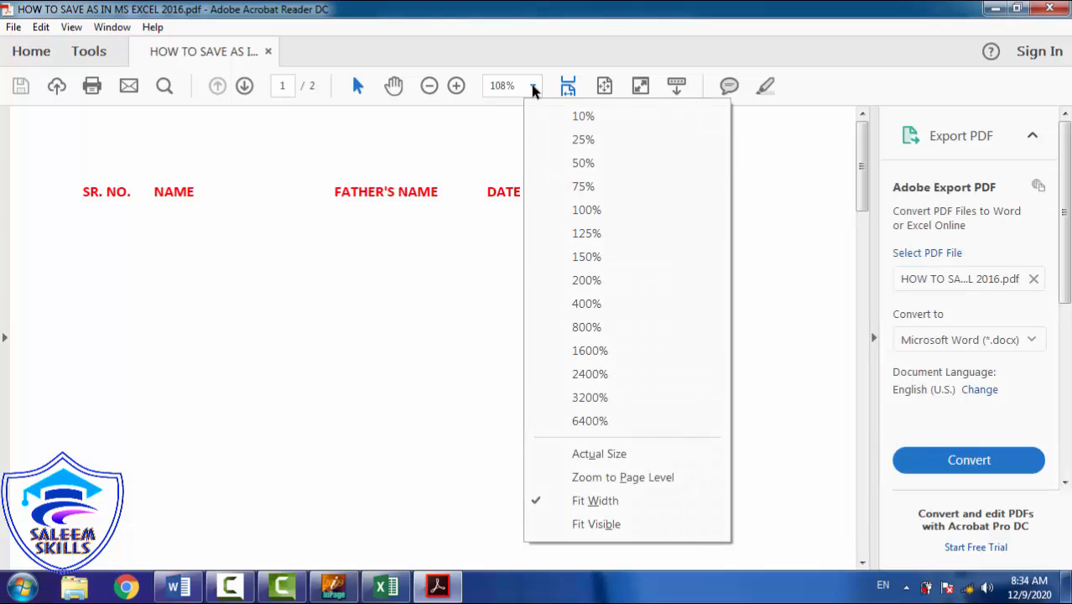
{"action": "left_click", "coordinate": [583, 164]}
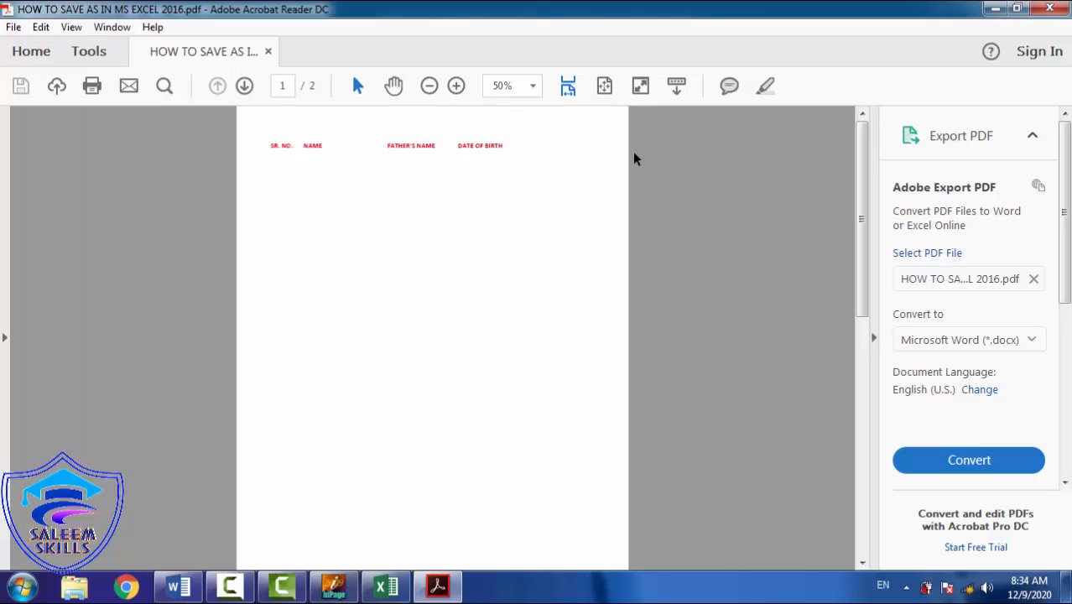
{"action": "left_click", "coordinate": [1059, 10]}
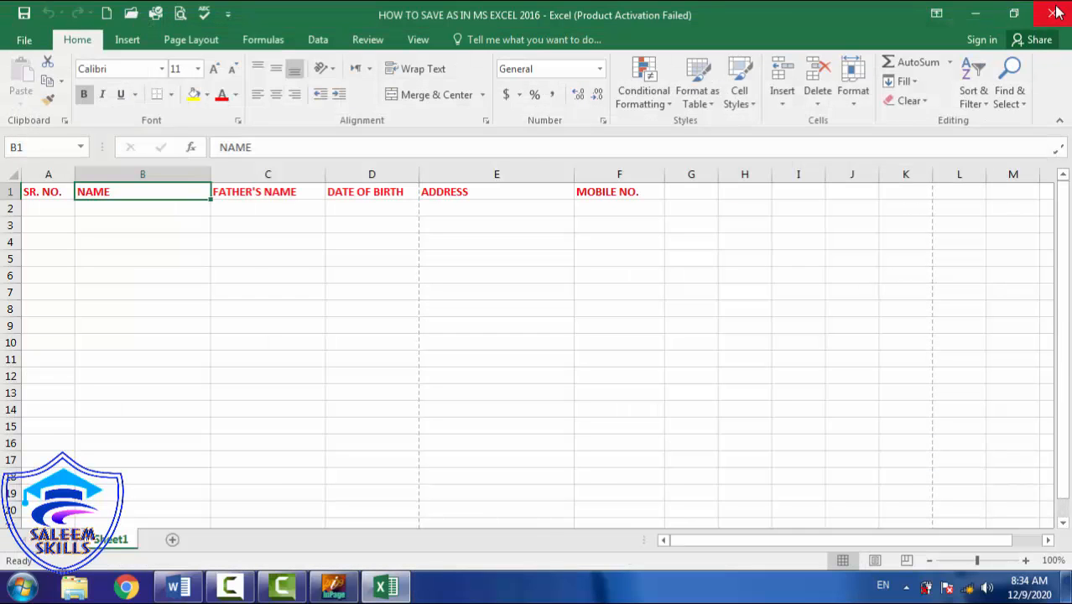
Step: Examine the workbook's print preview, print settings and list of available printers, and return to the worksheet without printing
{"action": "left_click", "coordinate": [25, 46]}
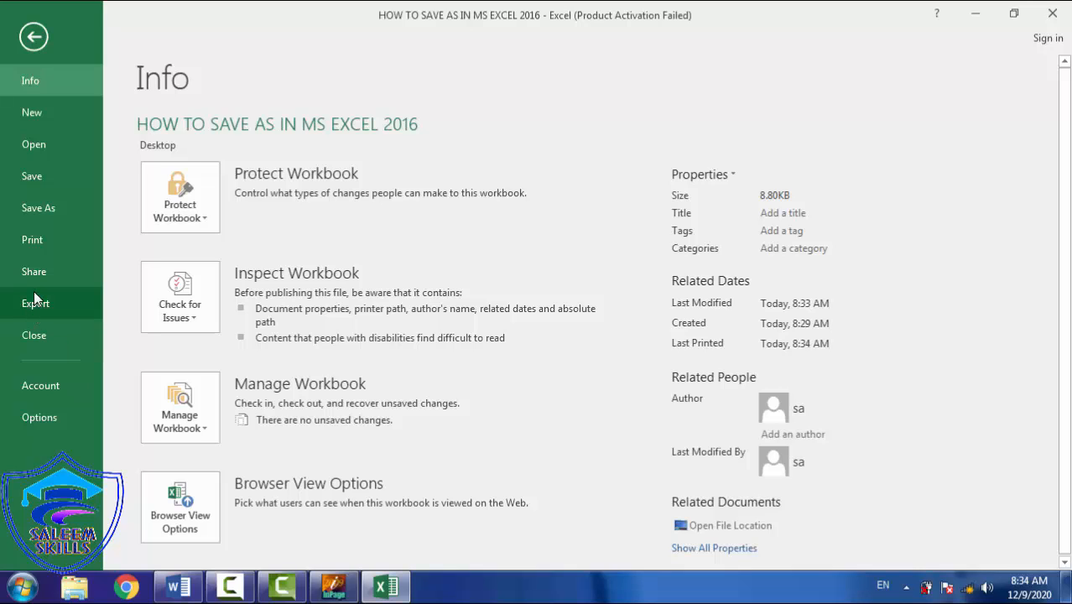
{"action": "left_click", "coordinate": [32, 240]}
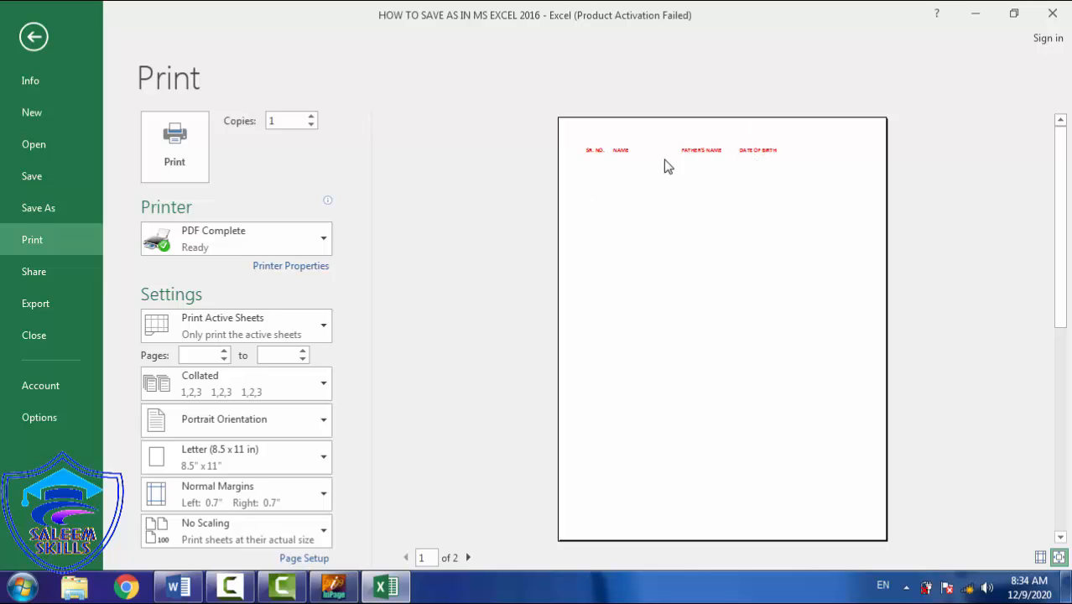
{"action": "left_click", "coordinate": [222, 233]}
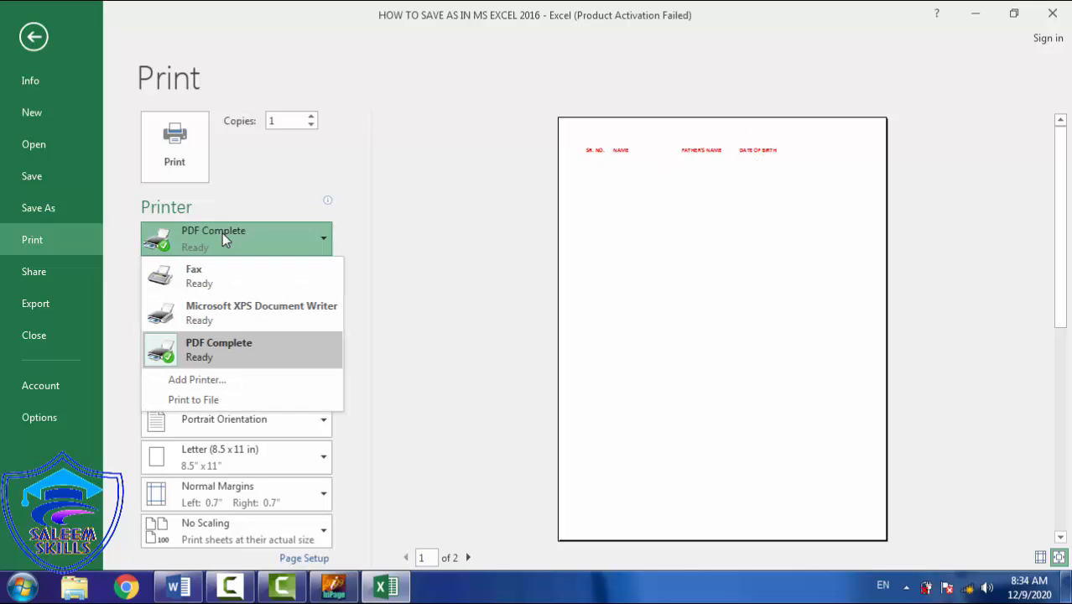
{"action": "left_click", "coordinate": [222, 233]}
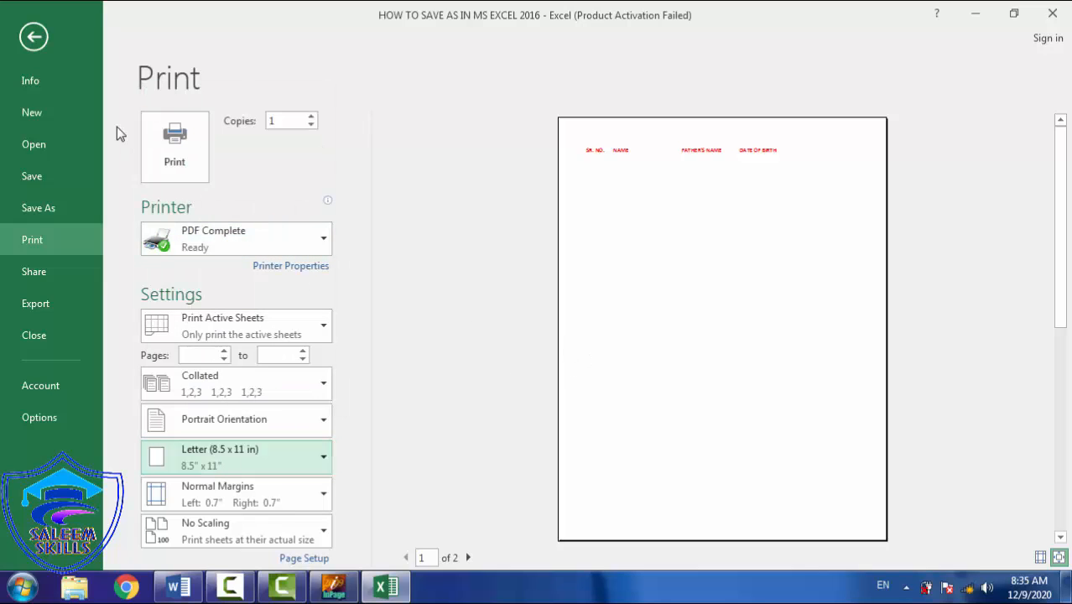
{"action": "left_click", "coordinate": [32, 37]}
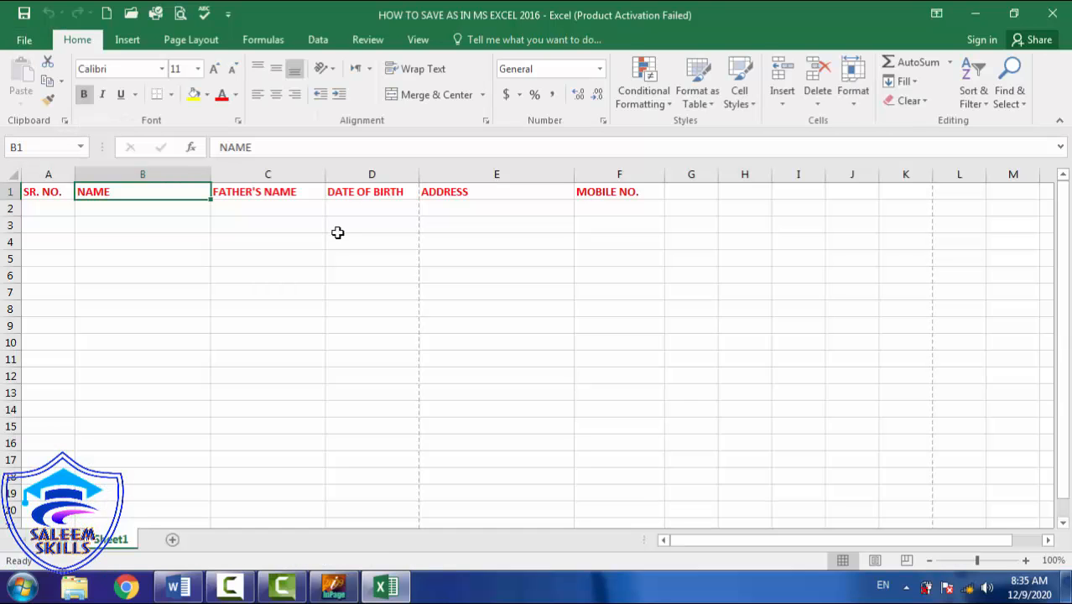
Step: Select cell A1, view the workbook's Info page and return to the worksheet
{"action": "key", "text": "Left"}
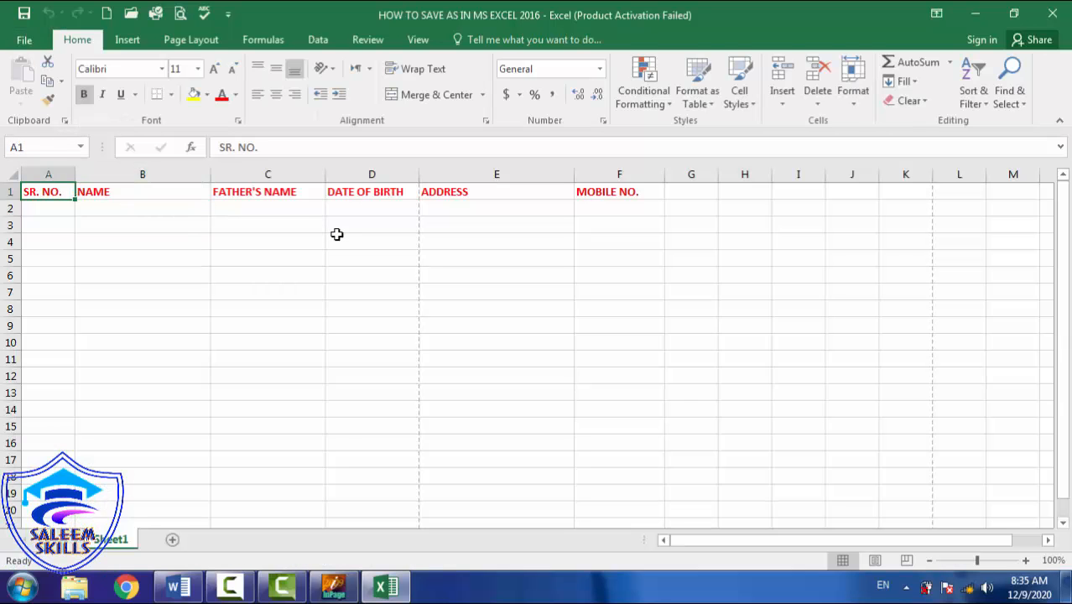
{"action": "left_click", "coordinate": [21, 39]}
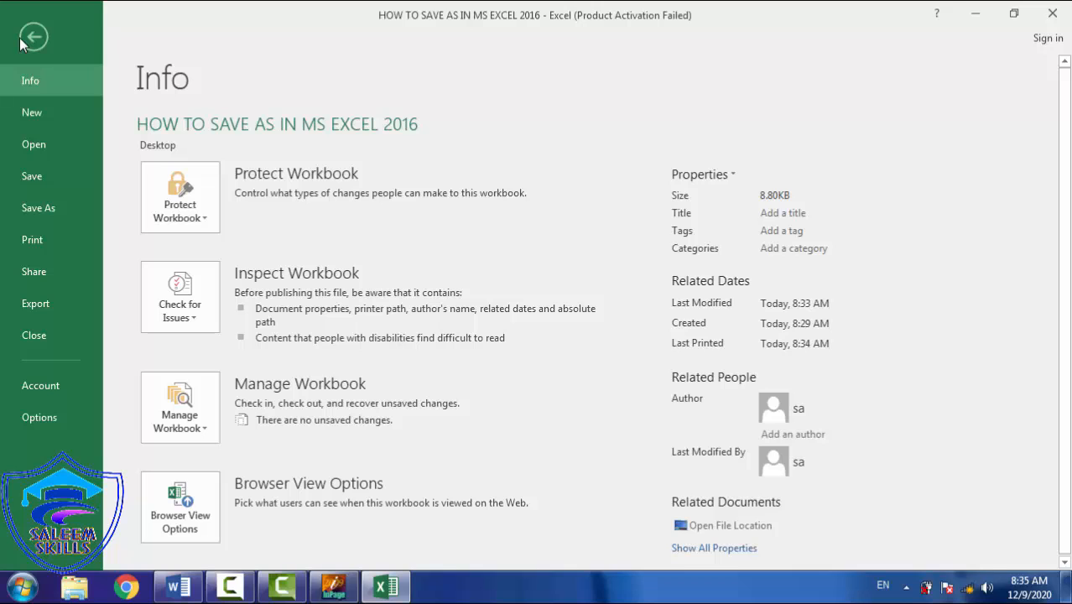
{"action": "left_click", "coordinate": [20, 38]}
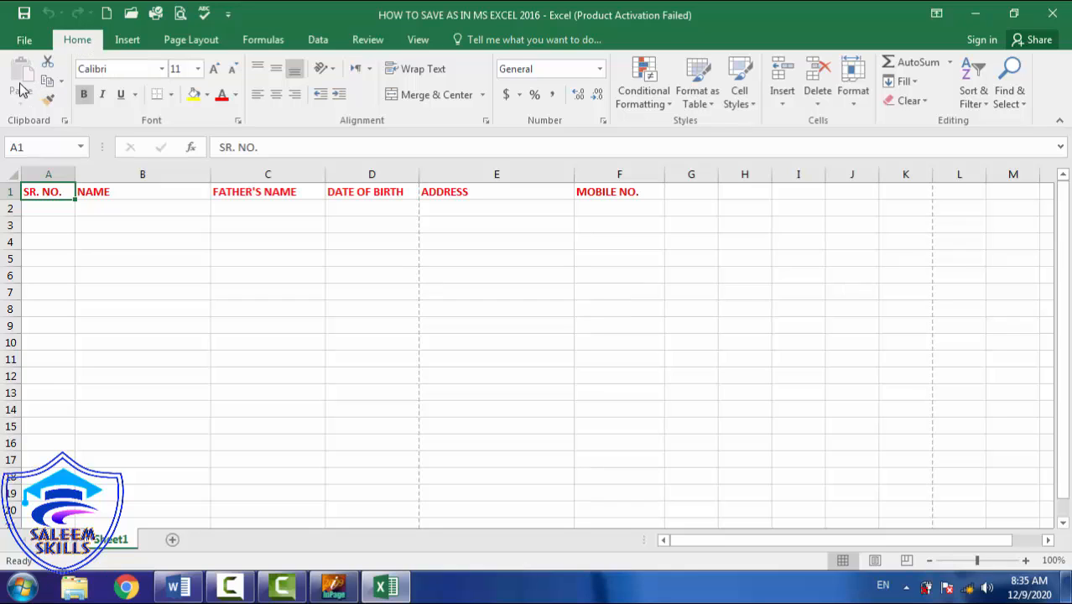
{"action": "left_click", "coordinate": [127, 40]}
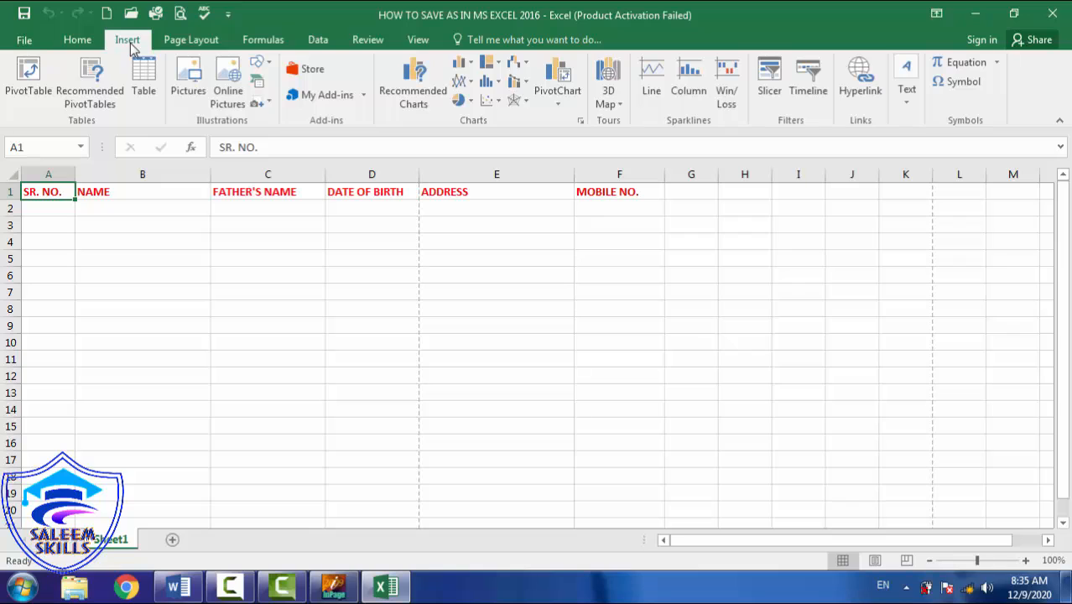
{"action": "left_click", "coordinate": [198, 42]}
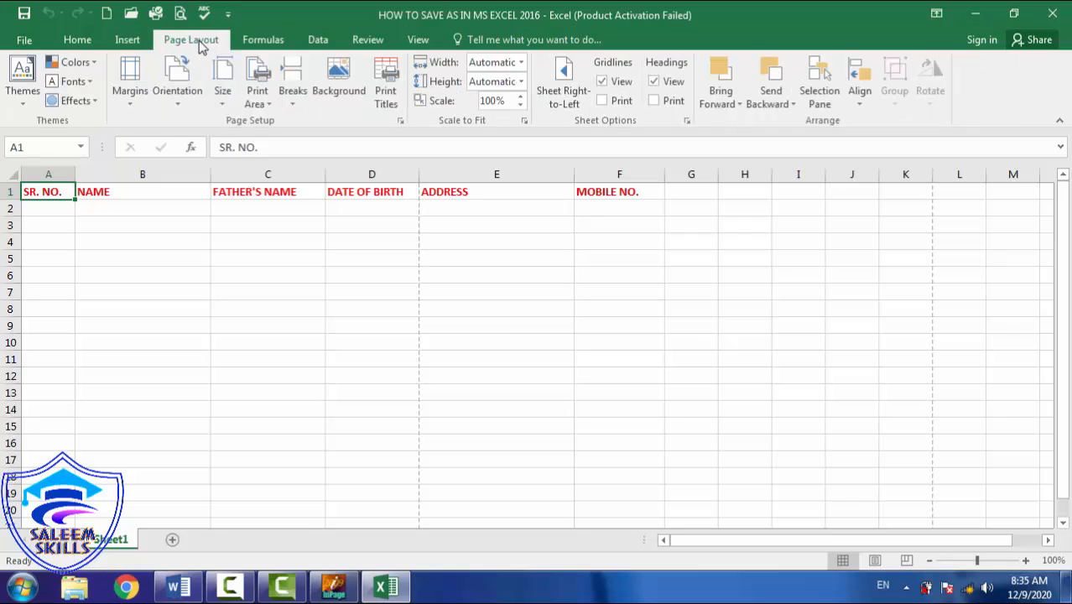
{"action": "left_click", "coordinate": [128, 41]}
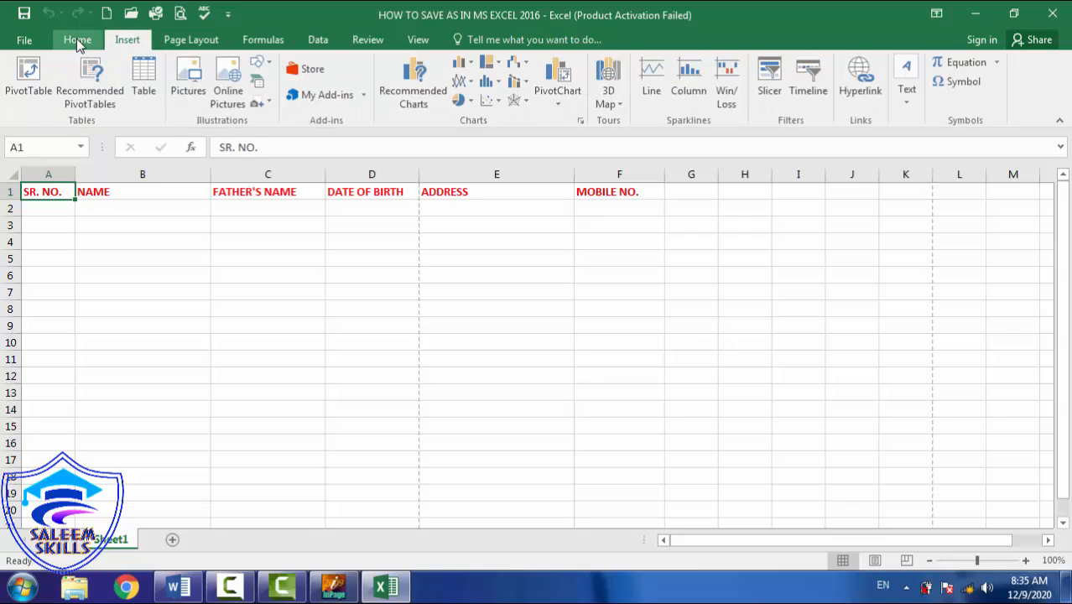
{"action": "left_click", "coordinate": [77, 41]}
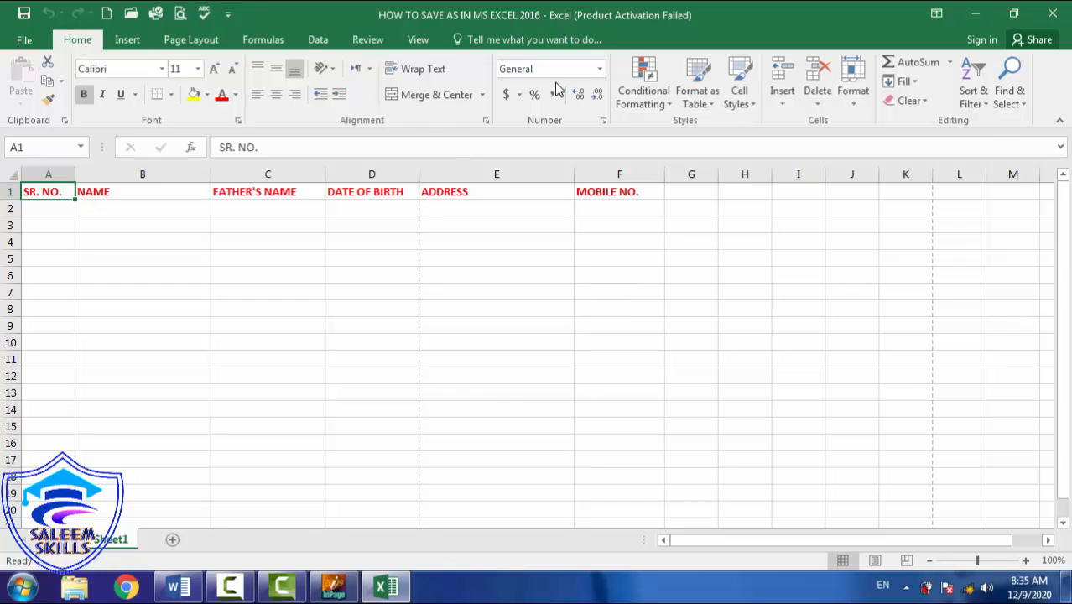